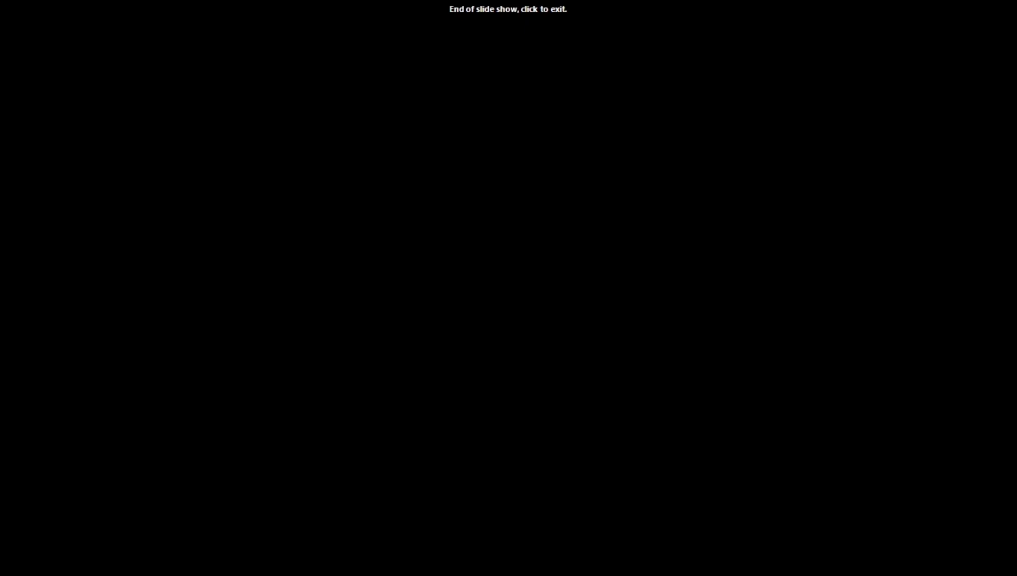
Step: End the finished Morph slide show and land on the OUTPUT 1 - MORPH Info page
{"action": "left_click", "coordinate": [905, 377]}
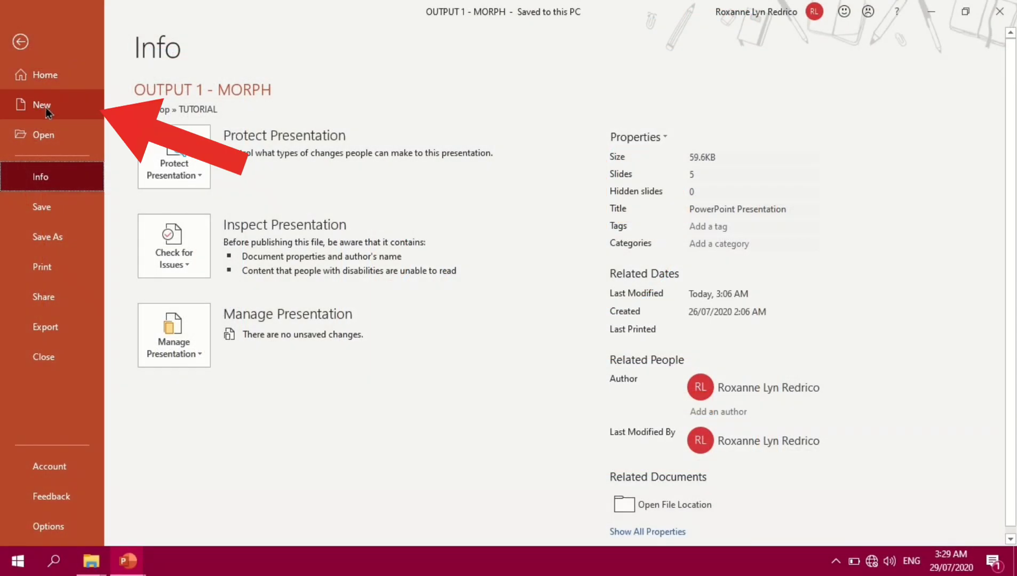
Step: Create a blank presentation (Presentation3) and delete both placeholders from its first slide
{"action": "left_click", "coordinate": [46, 107]}
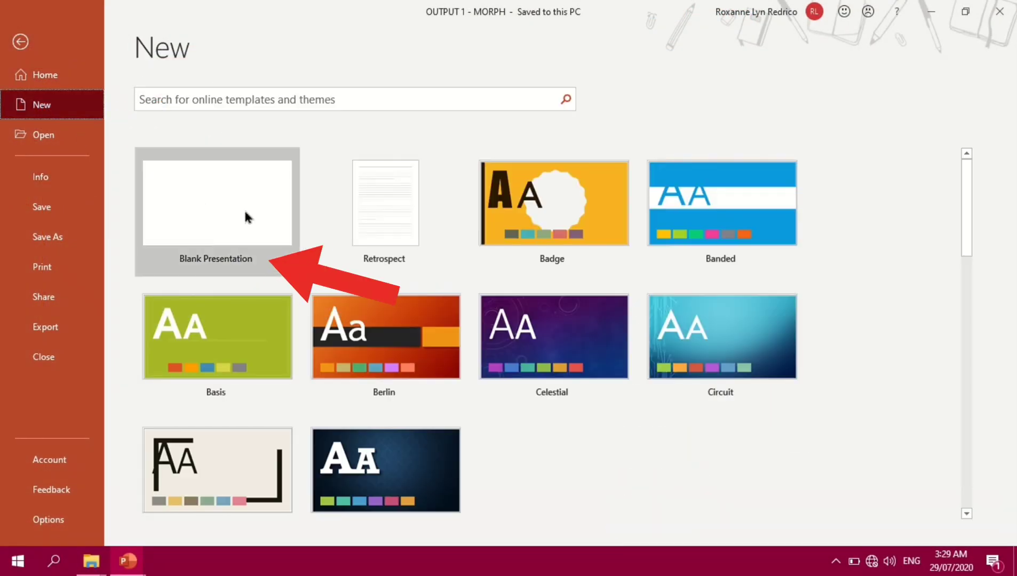
{"action": "left_click", "coordinate": [243, 209]}
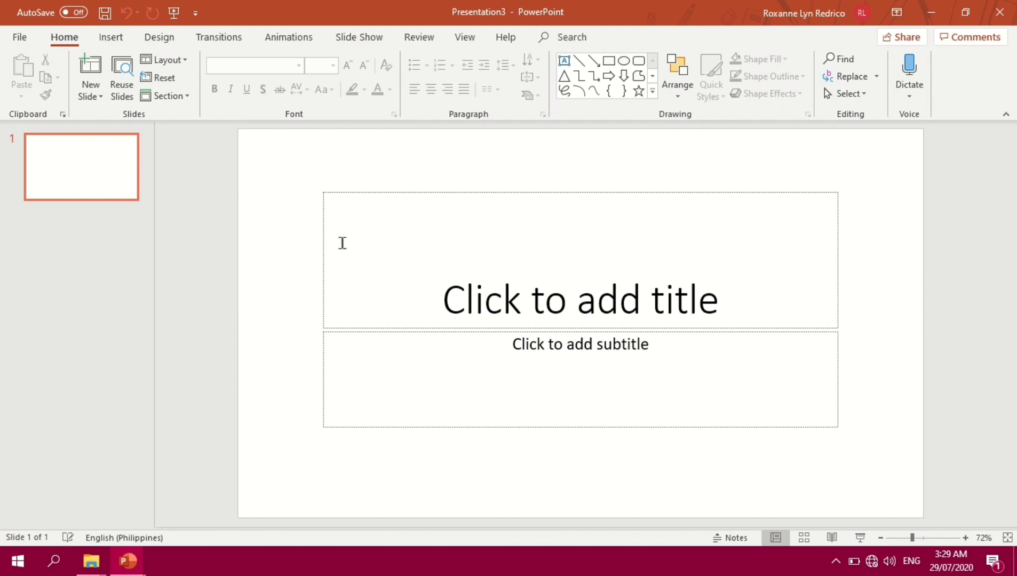
{"action": "mouse_move", "coordinate": [277, 171]}
{"action": "left_mouse_down"}
{"action": "mouse_move", "coordinate": [662, 342]}
{"action": "mouse_move", "coordinate": [883, 472]}
{"action": "left_mouse_up"}
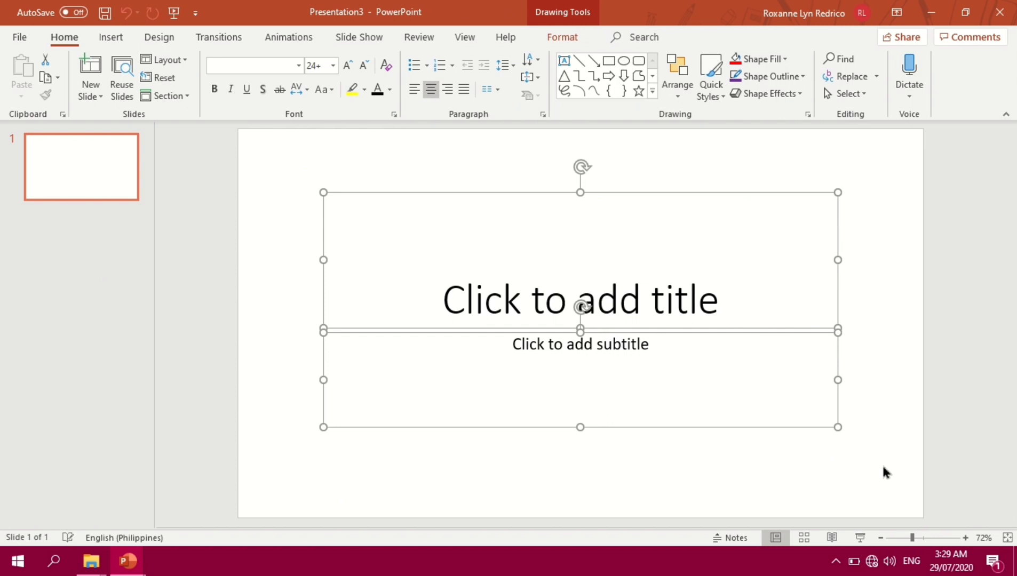
{"action": "key", "text": "Delete"}
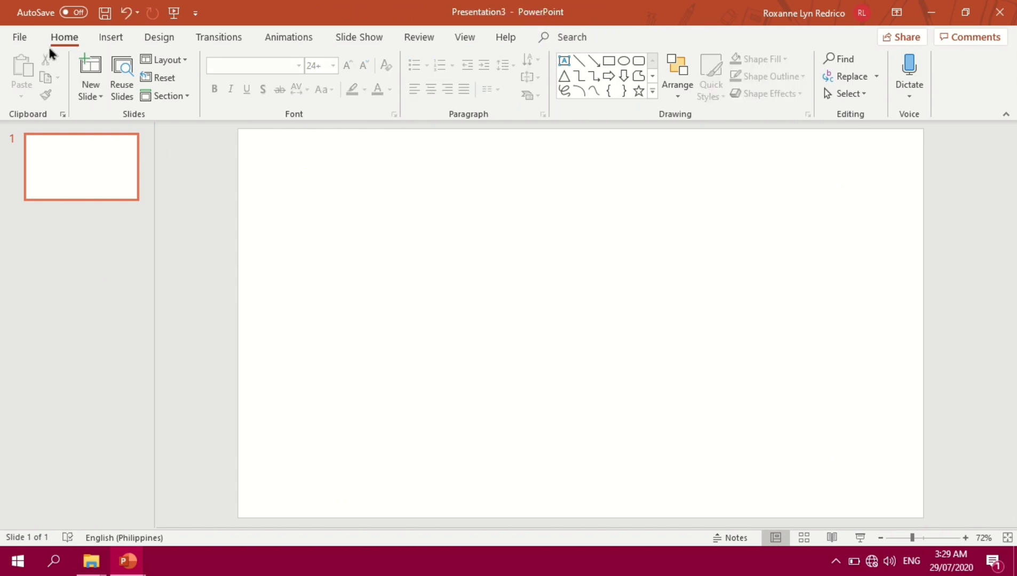
{"action": "left_click", "coordinate": [127, 40]}
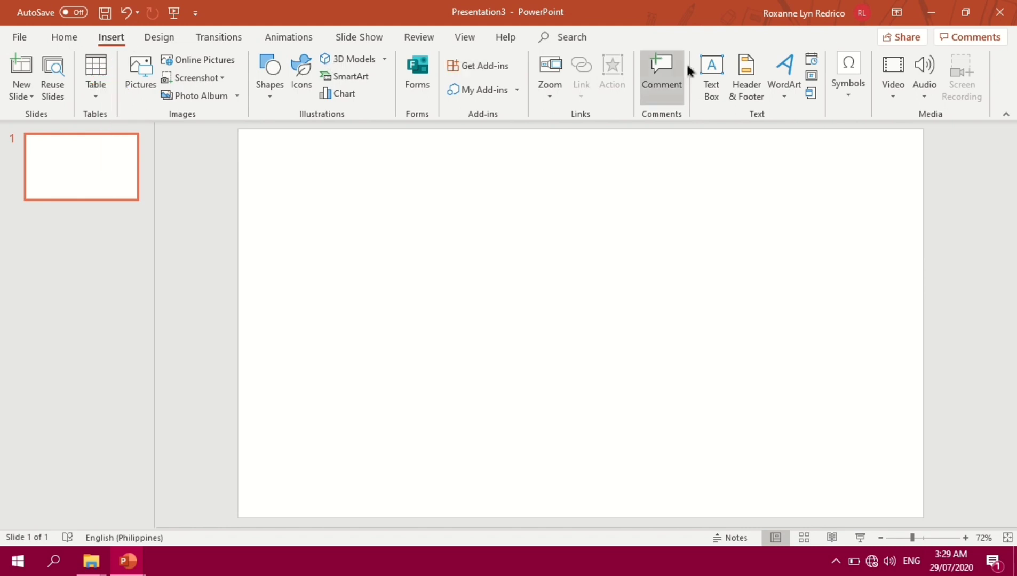
Step: Add a centred text box reading 'MUSIC OF SOUTHEAST ASIA' stretched across the slide
{"action": "left_click", "coordinate": [716, 66]}
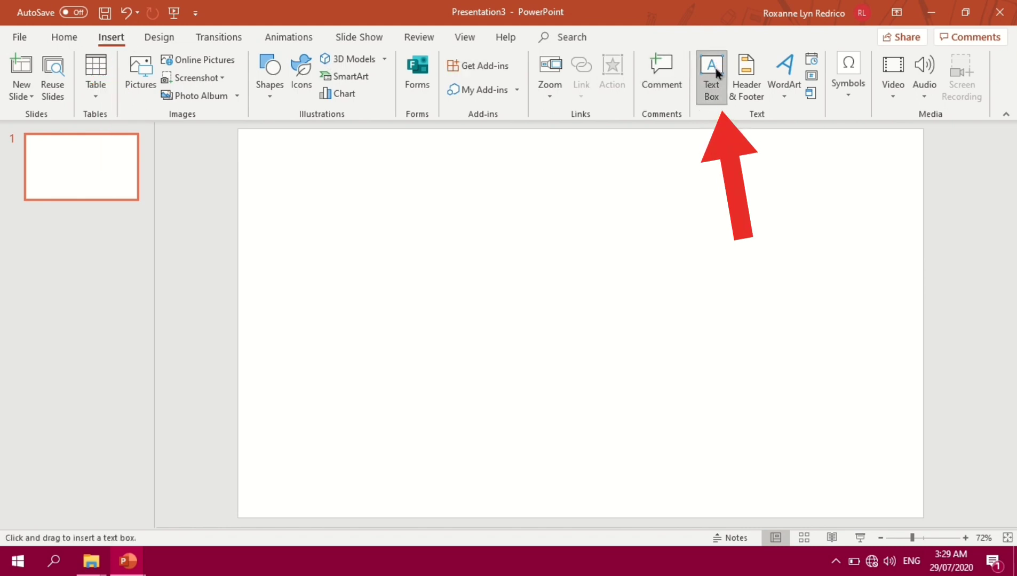
{"action": "left_click_drag", "start_coordinate": [287, 187], "coordinate": [591, 229]}
{"action": "type", "text": "MUSIC OF SOUTHEAST ASIA"}
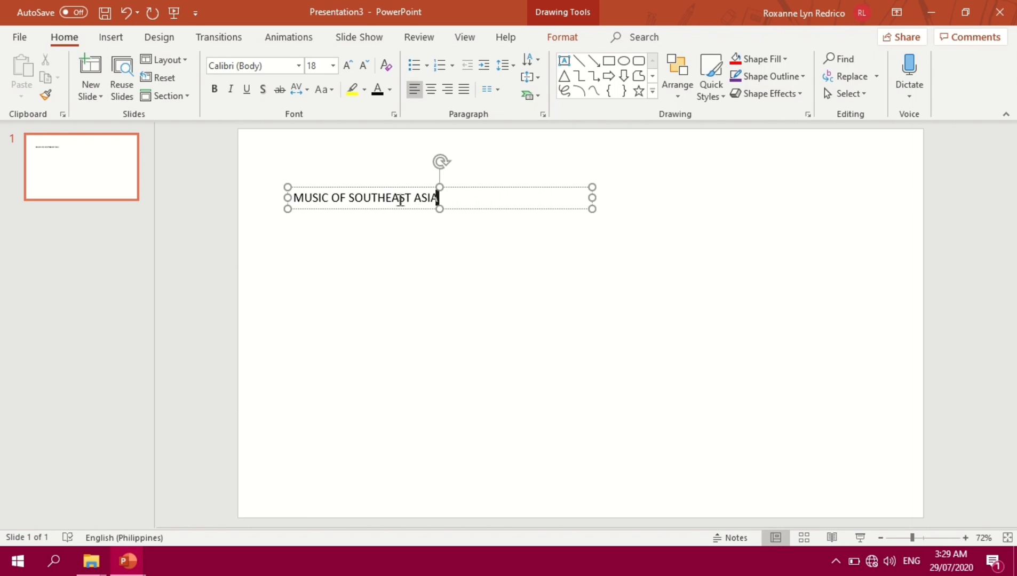
{"action": "left_click_drag", "start_coordinate": [460, 185], "coordinate": [415, 158]}
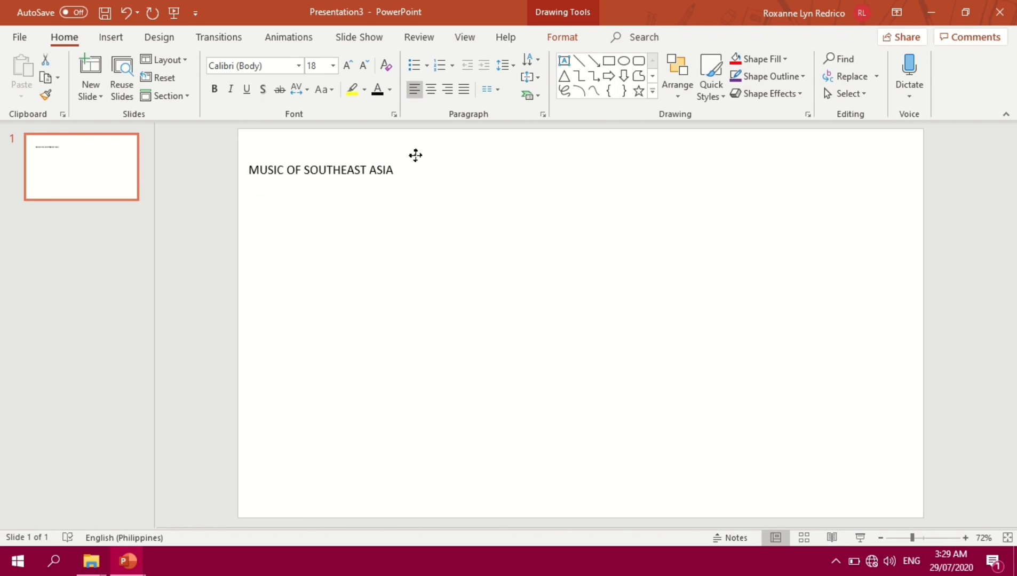
{"action": "left_click_drag", "start_coordinate": [549, 168], "coordinate": [923, 178]}
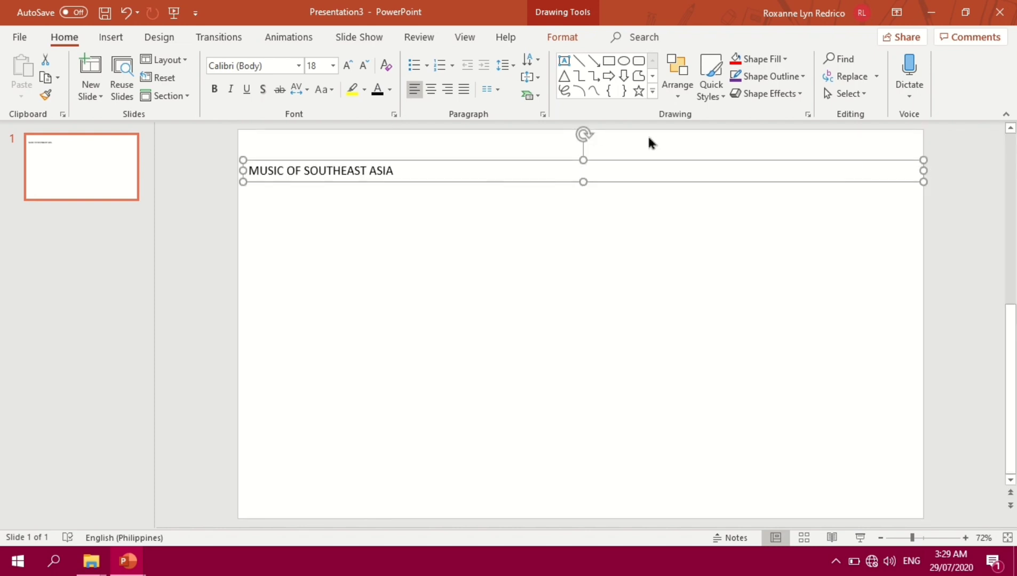
{"action": "left_click", "coordinate": [431, 89]}
Step: Set the title font to Bodoni MT Black at 54 pt
{"action": "left_click", "coordinate": [299, 67]}
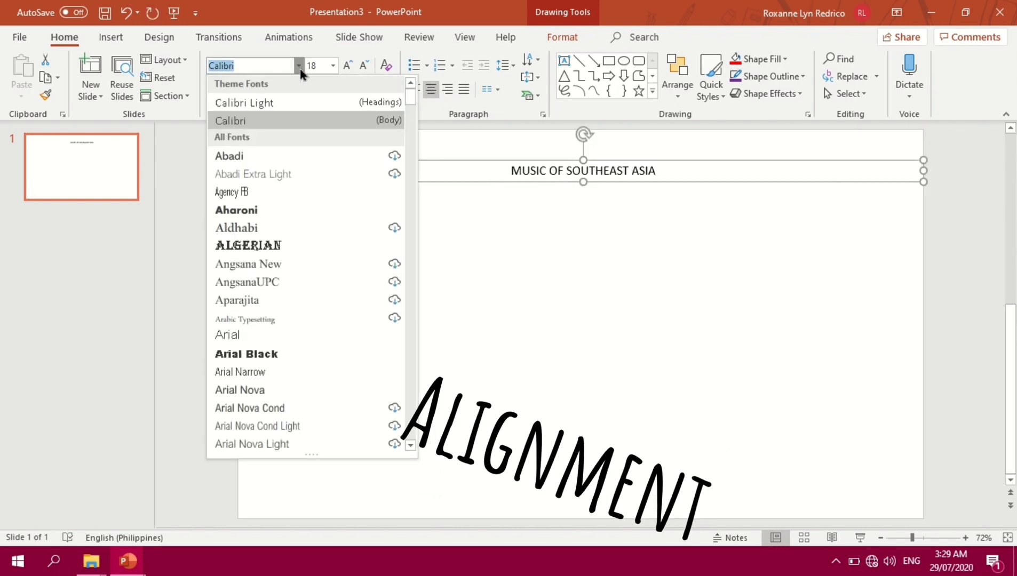
{"action": "left_click_drag", "start_coordinate": [413, 102], "coordinate": [411, 127]}
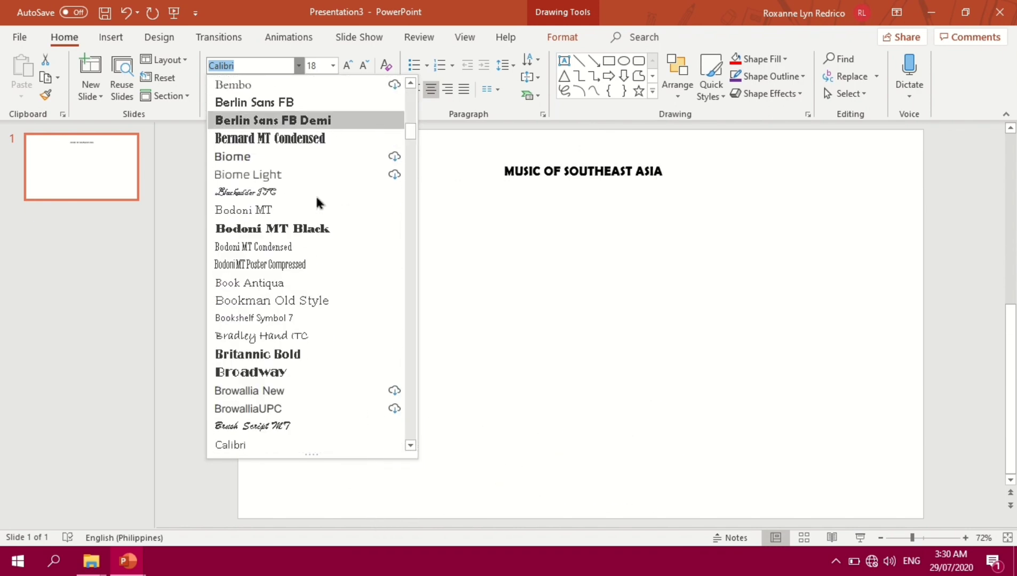
{"action": "left_click", "coordinate": [313, 231]}
{"action": "left_click", "coordinate": [324, 65]}
{"action": "type", "text": "55"}
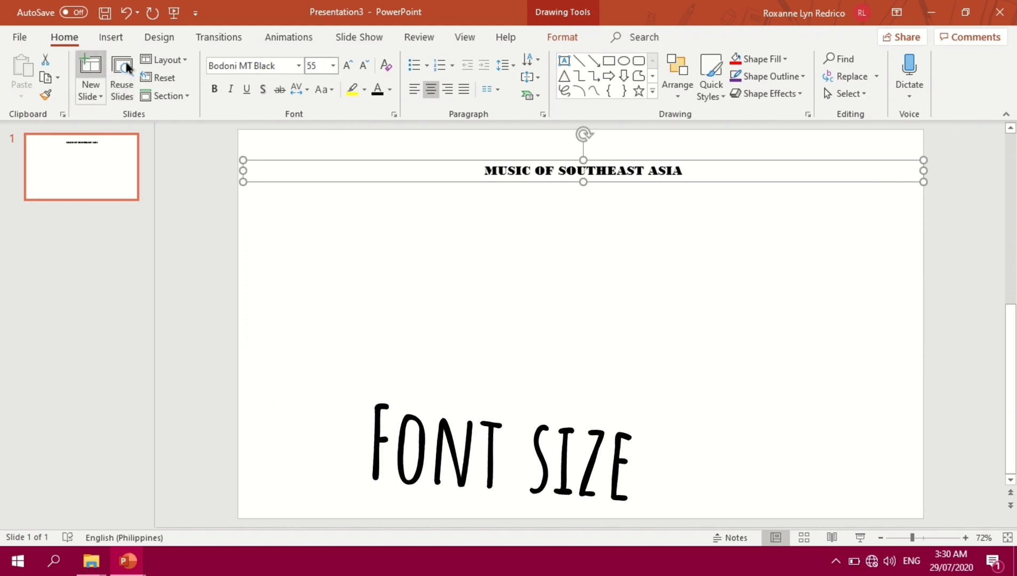
{"action": "left_click", "coordinate": [333, 66]}
{"action": "left_click", "coordinate": [319, 329]}
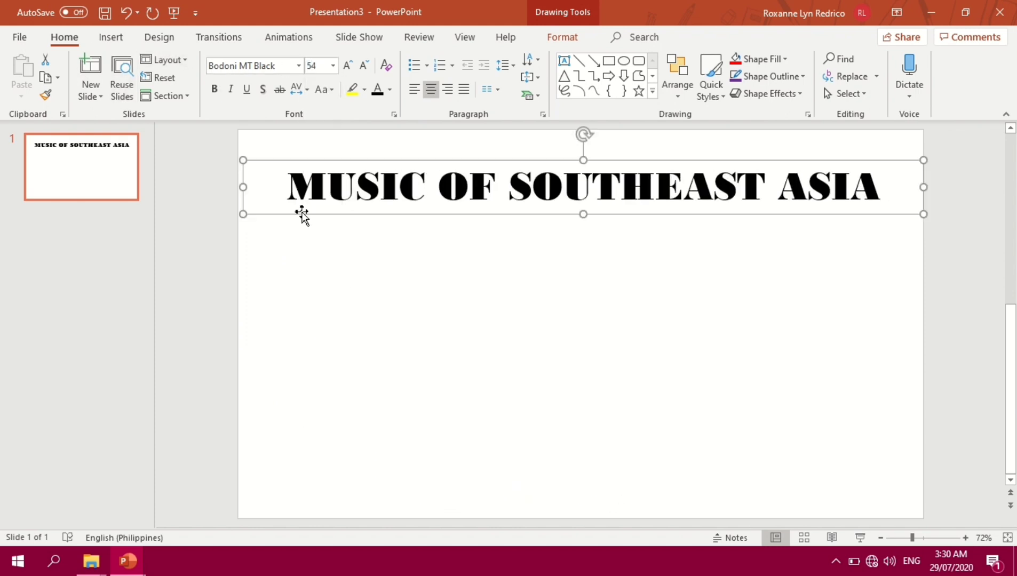
Step: Widen the title box slightly to the left and nudge it up
{"action": "left_click_drag", "start_coordinate": [239, 187], "coordinate": [239, 187]}
{"action": "left_click_drag", "start_coordinate": [634, 157], "coordinate": [632, 144]}
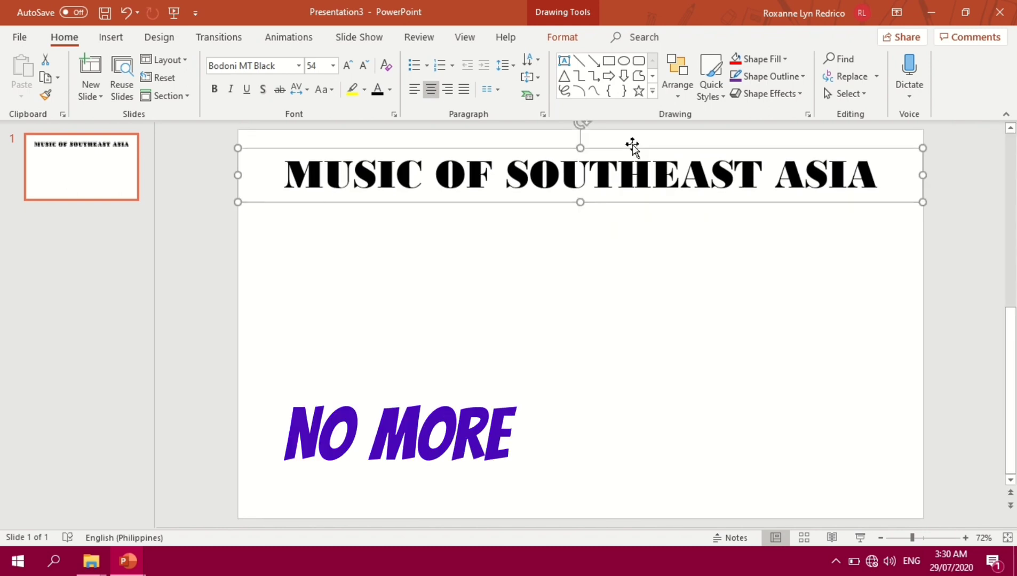
{"action": "left_click", "coordinate": [618, 367]}
{"action": "left_click", "coordinate": [110, 38]}
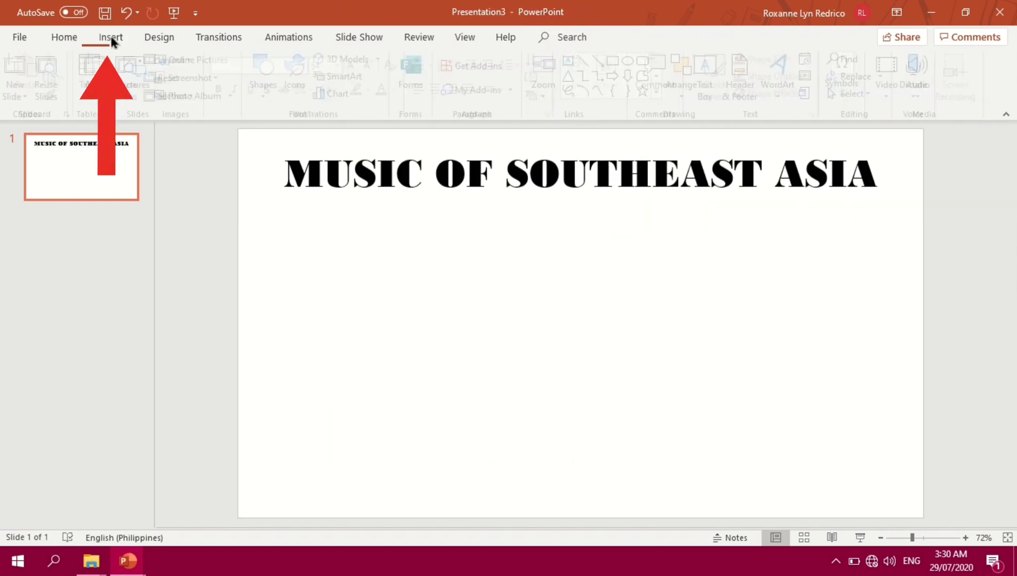
Step: Add a text box below the title listing INDONESIA, THAILAND, CAMBODIA and MYANMAR, one per line
{"action": "left_click", "coordinate": [711, 75]}
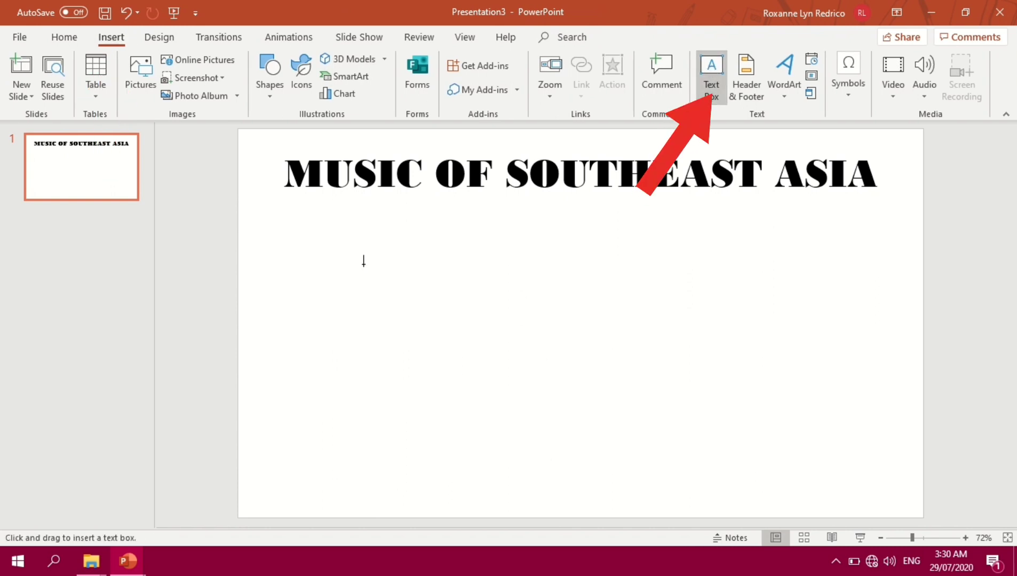
{"action": "left_click_drag", "start_coordinate": [257, 224], "coordinate": [399, 296]}
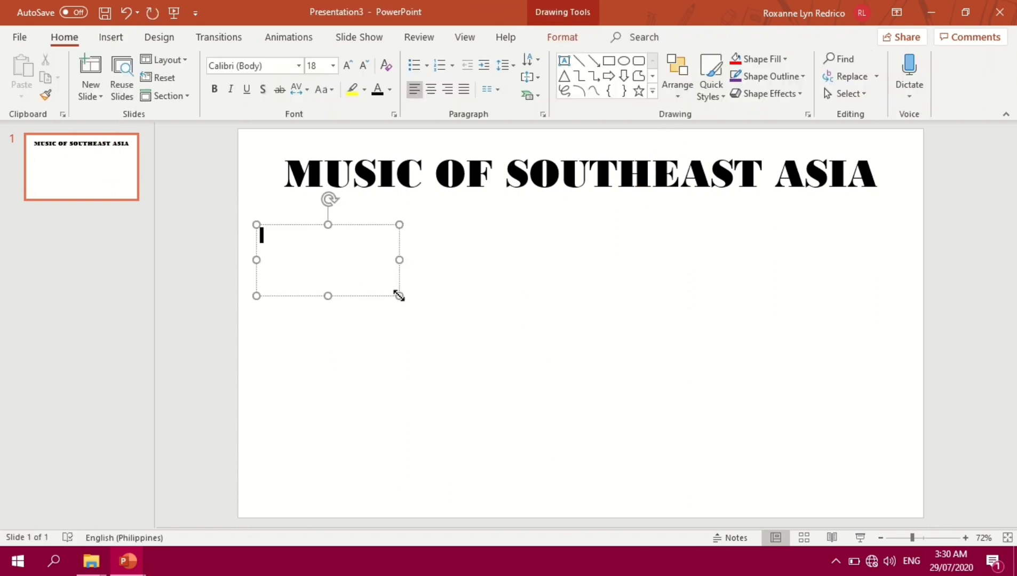
{"action": "type", "text": "IN"}
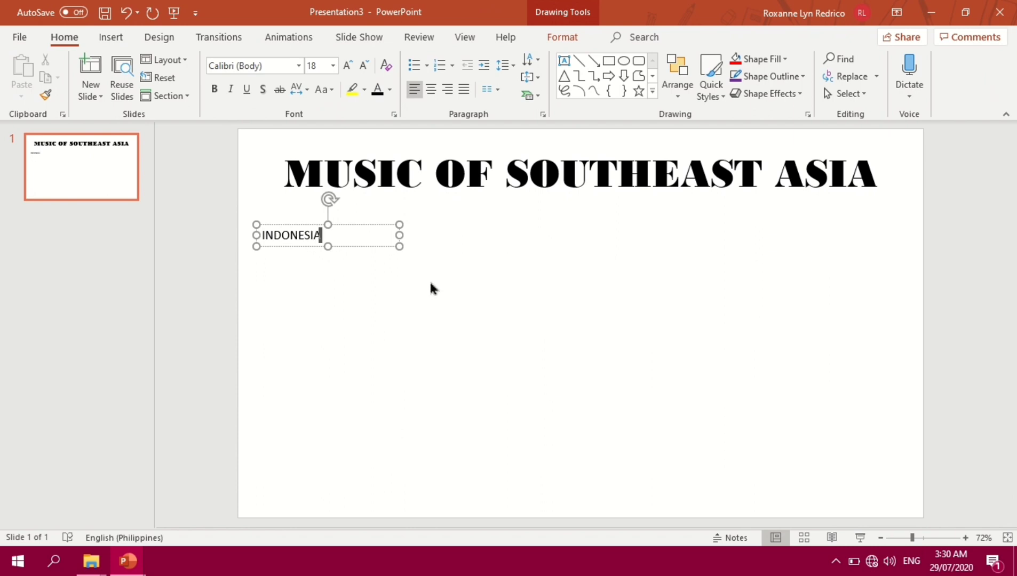
{"action": "type", "text": "DONESIA"}
{"action": "key", "text": "Return"}
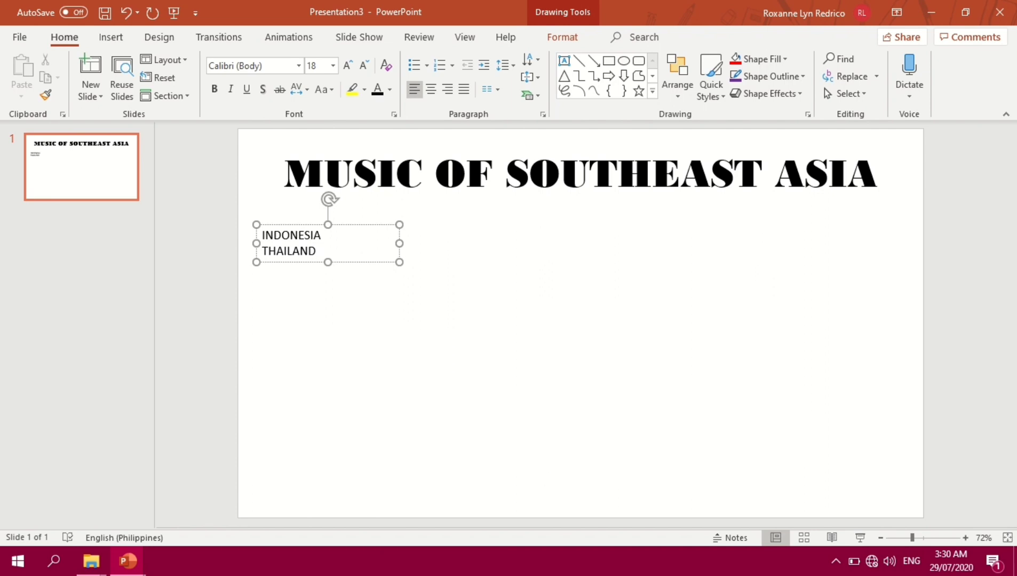
{"action": "type", "text": "THAILAND"}
{"action": "key", "text": "Return"}
{"action": "type", "text": "CAMBODIA"}
{"action": "key", "text": "Return"}
{"action": "type", "text": "MYANMAR"}
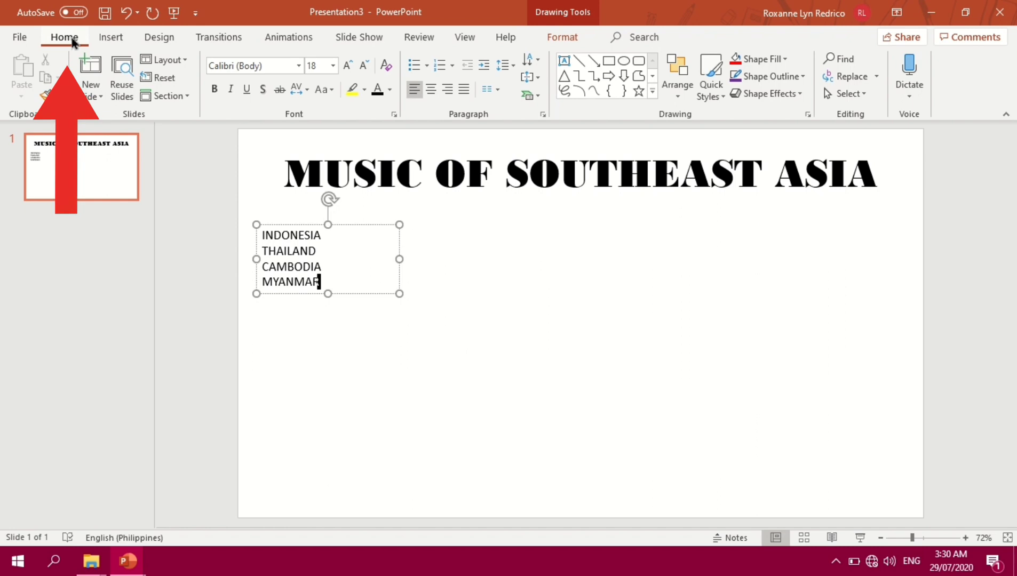
Step: Convert the country list to the Relationship > Radial List SmartArt layout
{"action": "left_click", "coordinate": [539, 100]}
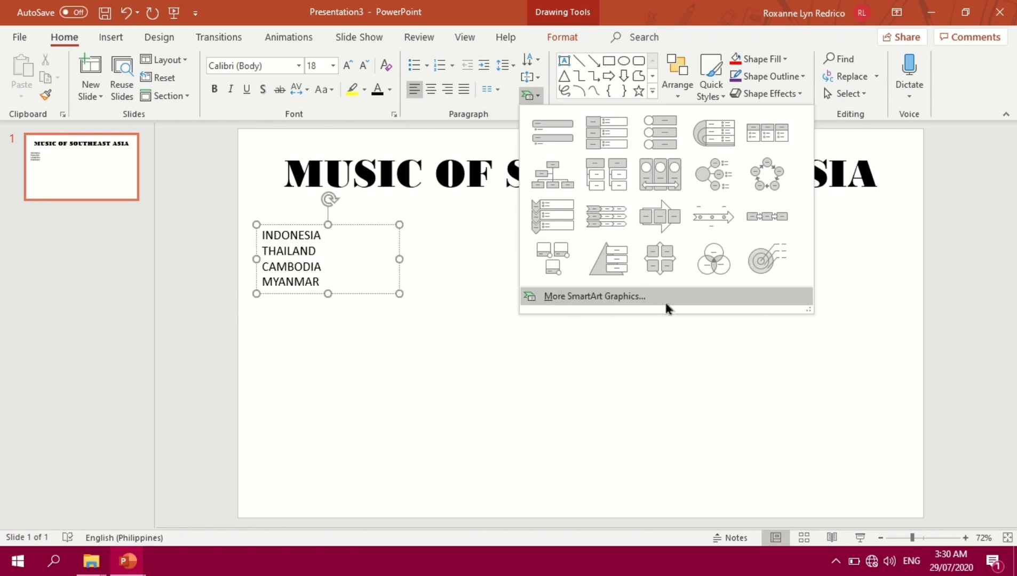
{"action": "left_click", "coordinate": [666, 302]}
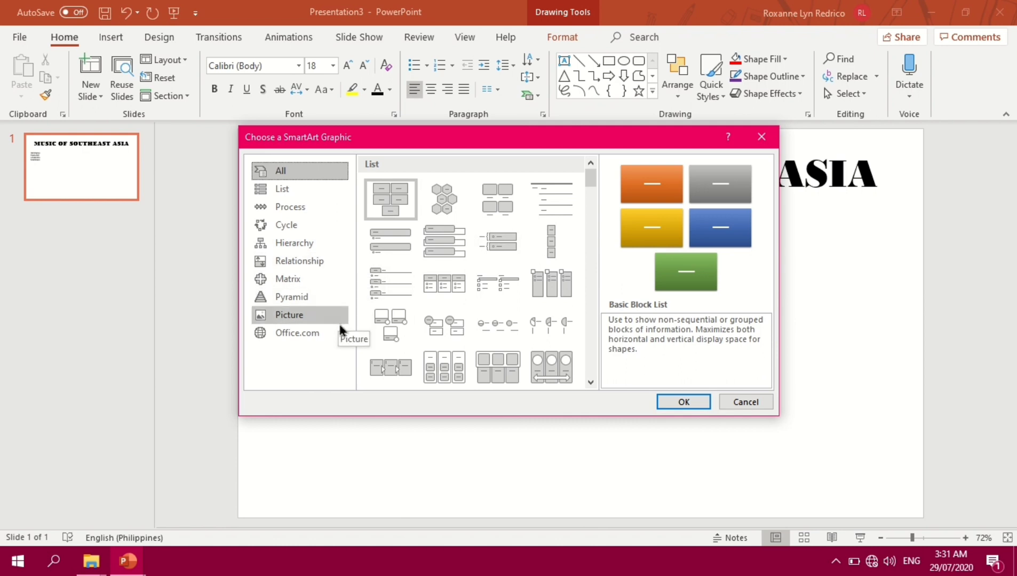
{"action": "left_click", "coordinate": [341, 267]}
{"action": "left_click_drag", "start_coordinate": [593, 192], "coordinate": [595, 280]}
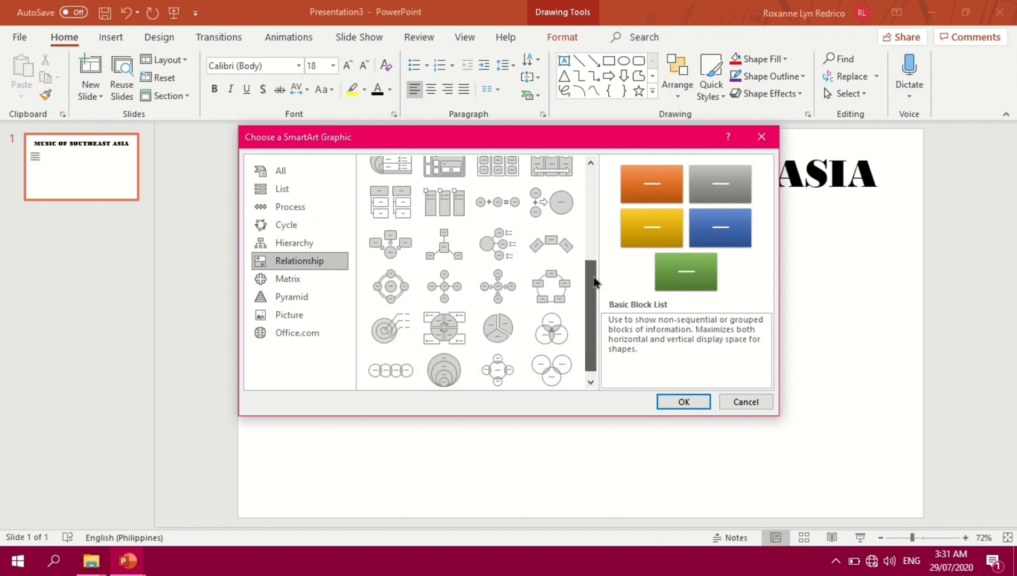
{"action": "left_click", "coordinate": [505, 243]}
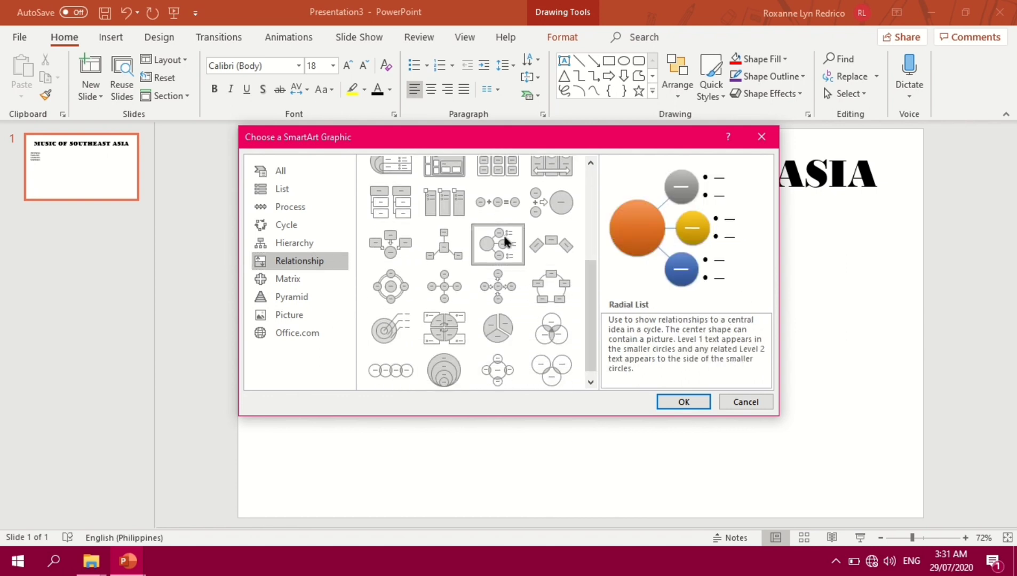
{"action": "left_click", "coordinate": [693, 404]}
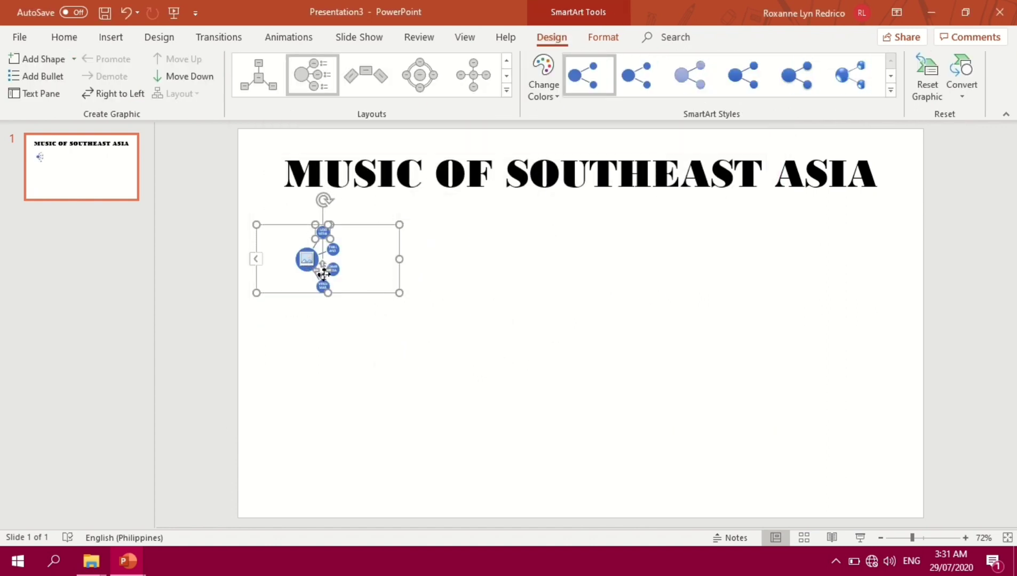
Step: Enlarge the SmartArt graphic, keeping its blue colours and flat style
{"action": "left_click_drag", "start_coordinate": [400, 293], "coordinate": [551, 487]}
{"action": "left_click_drag", "start_coordinate": [550, 225], "coordinate": [565, 199]}
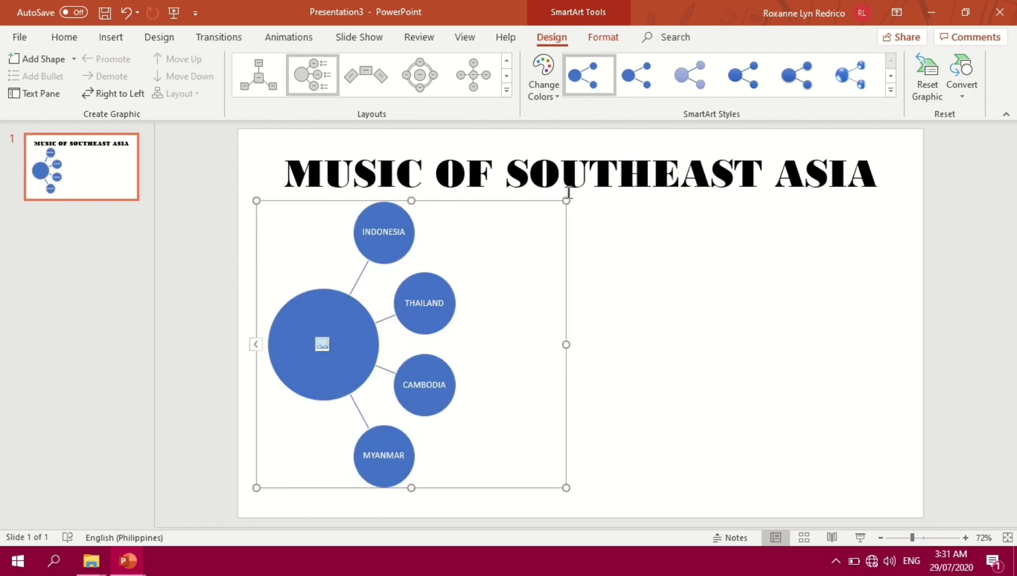
{"action": "left_click", "coordinate": [546, 86]}
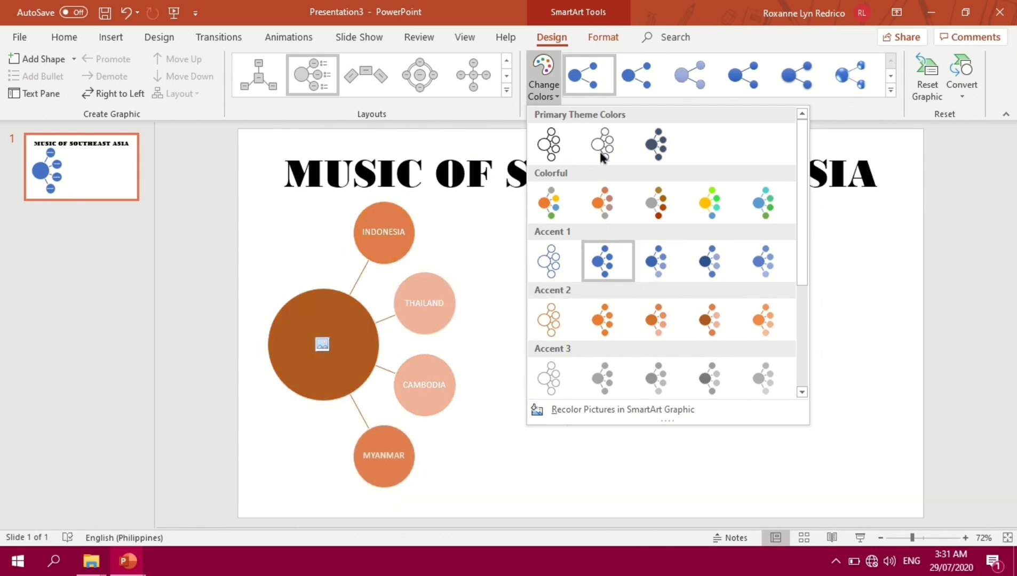
{"action": "left_click", "coordinate": [518, 63]}
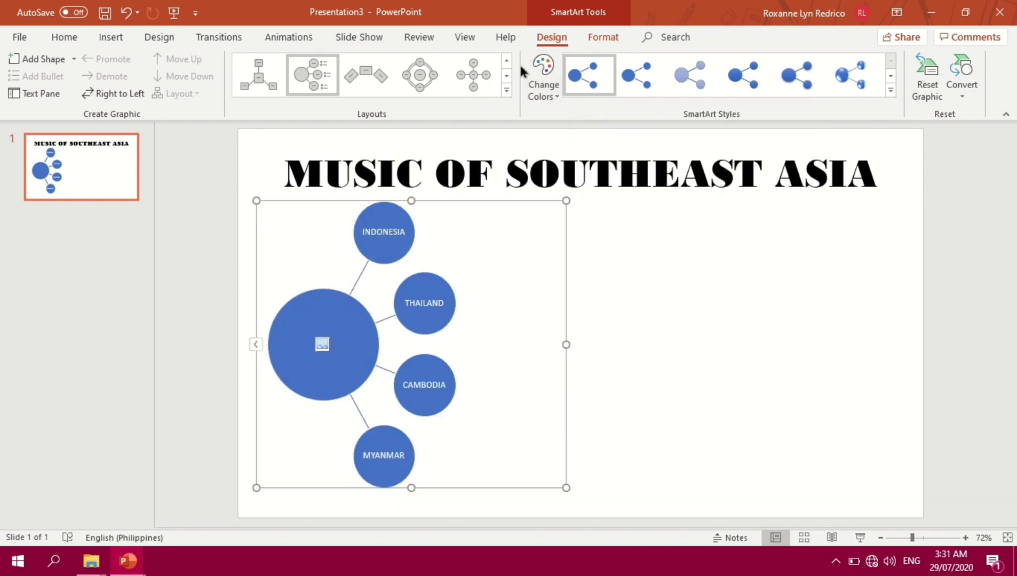
{"action": "left_click", "coordinate": [891, 92]}
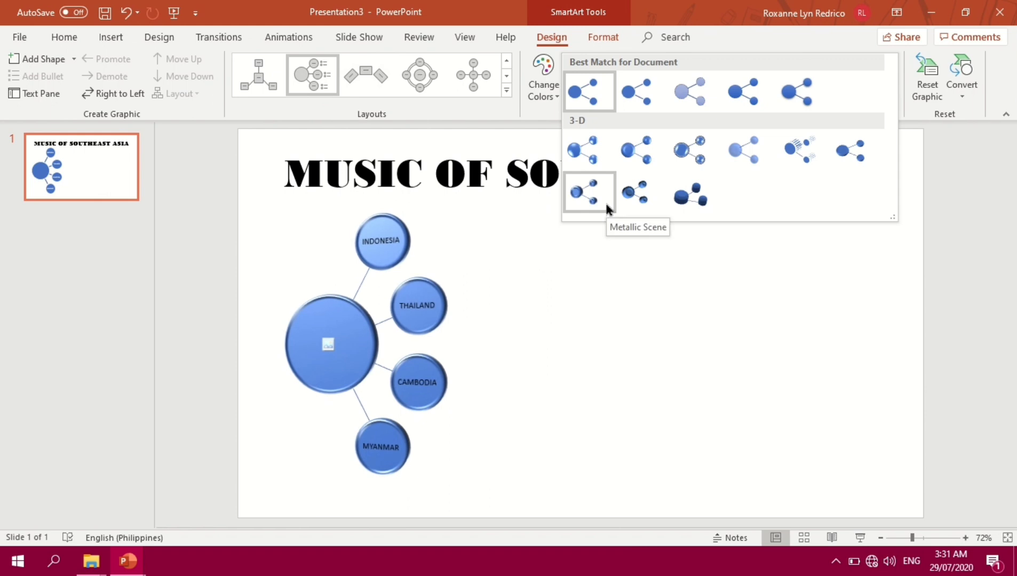
{"action": "left_click", "coordinate": [689, 241]}
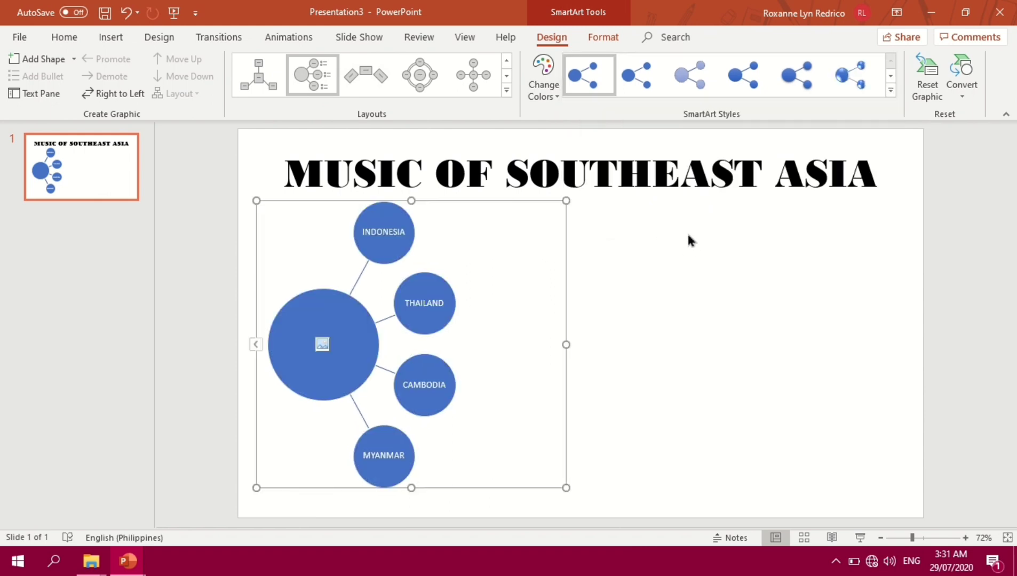
Step: Move the diagram to the right and convert it to shapes with Ctrl+Shift+G
{"action": "left_click_drag", "start_coordinate": [528, 203], "coordinate": [642, 212]}
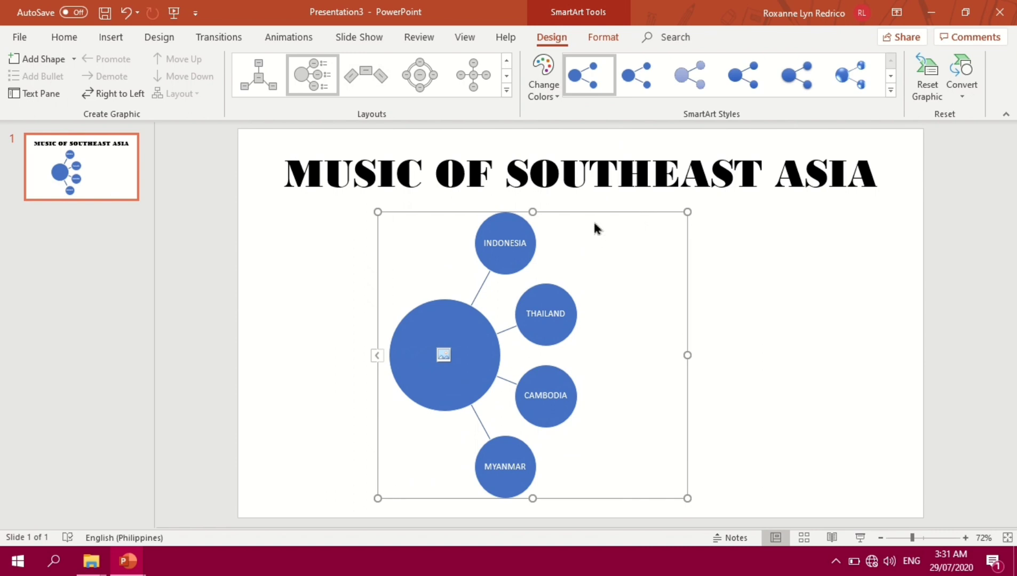
{"action": "left_click", "coordinate": [706, 225]}
{"action": "left_click", "coordinate": [543, 258]}
{"action": "key", "text": "ctrl+shift+g"}
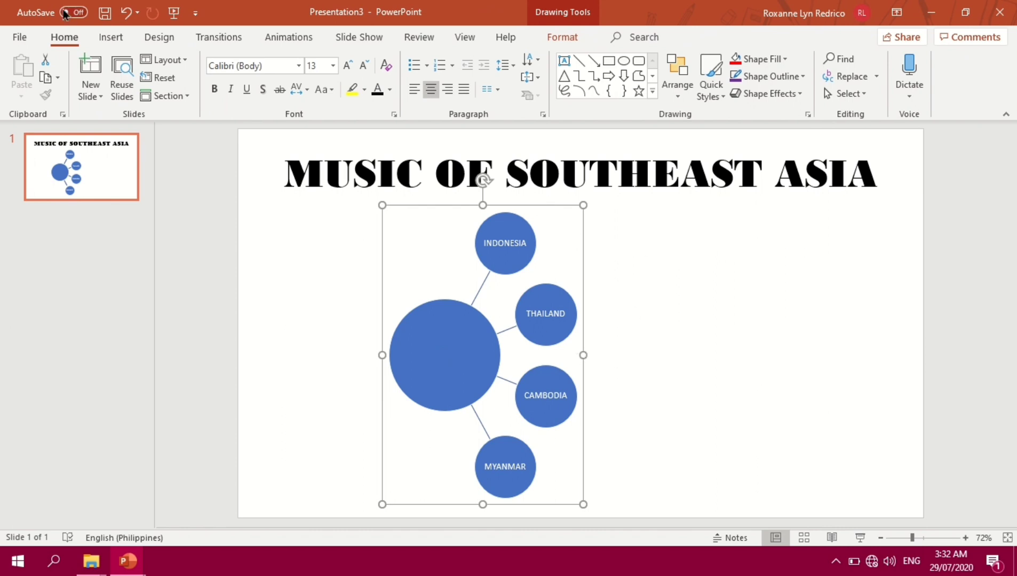
Step: Undo the conversion to shapes and select the four country circles
{"action": "left_click", "coordinate": [130, 15]}
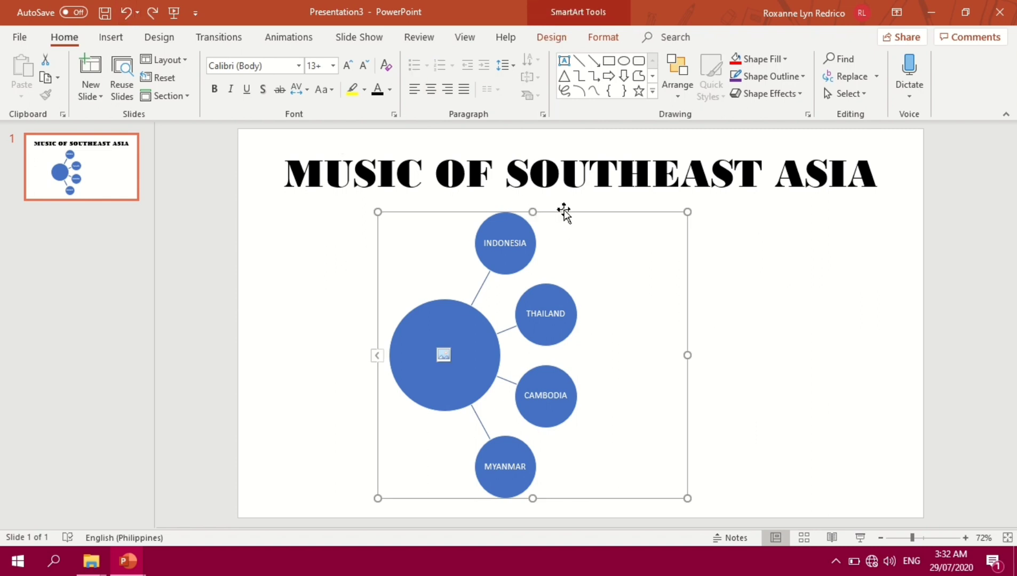
{"action": "left_click", "coordinate": [523, 231]}
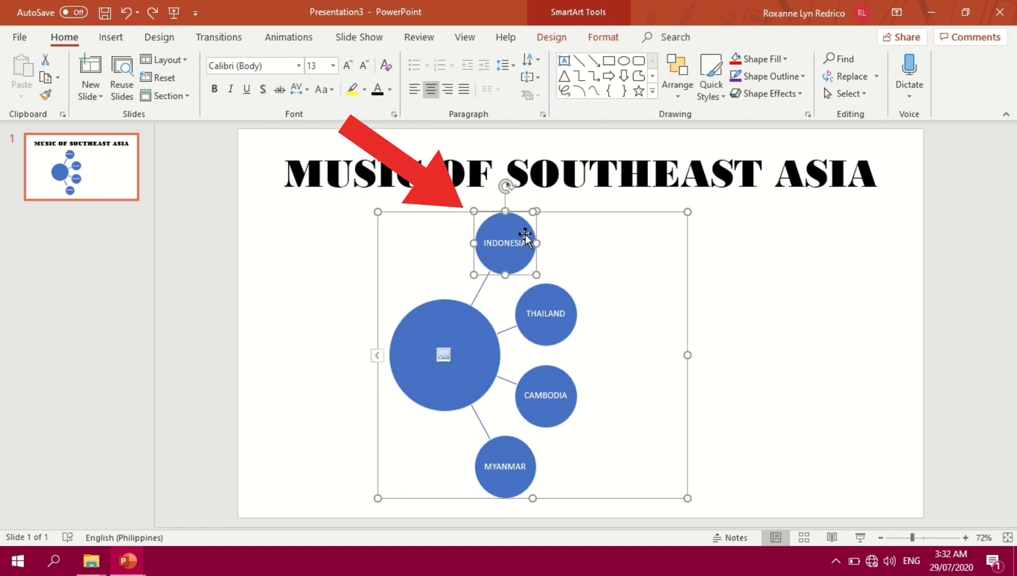
{"action": "left_click", "coordinate": [546, 292], "text": "ctrl"}
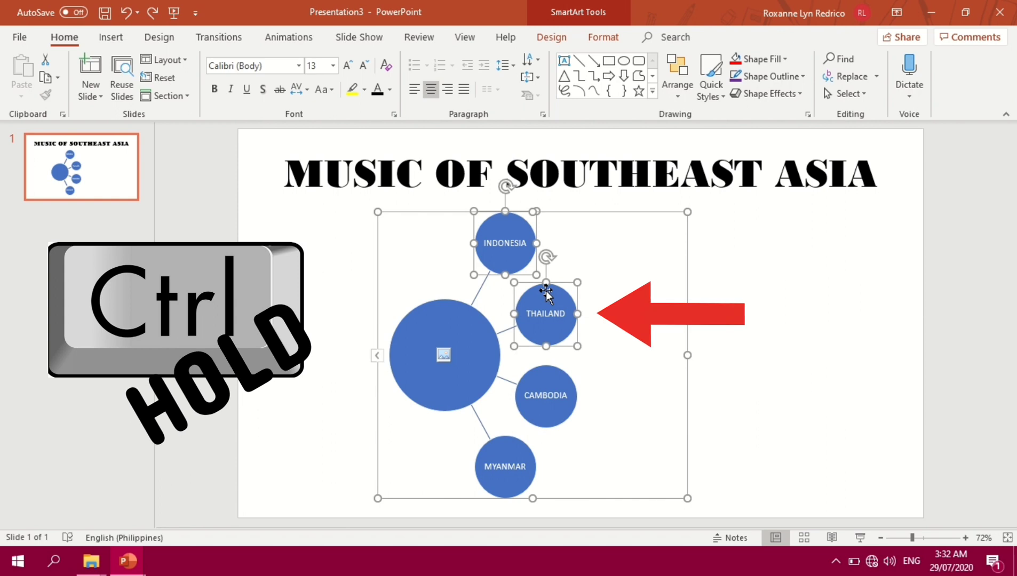
{"action": "left_click", "coordinate": [574, 394], "text": "ctrl"}
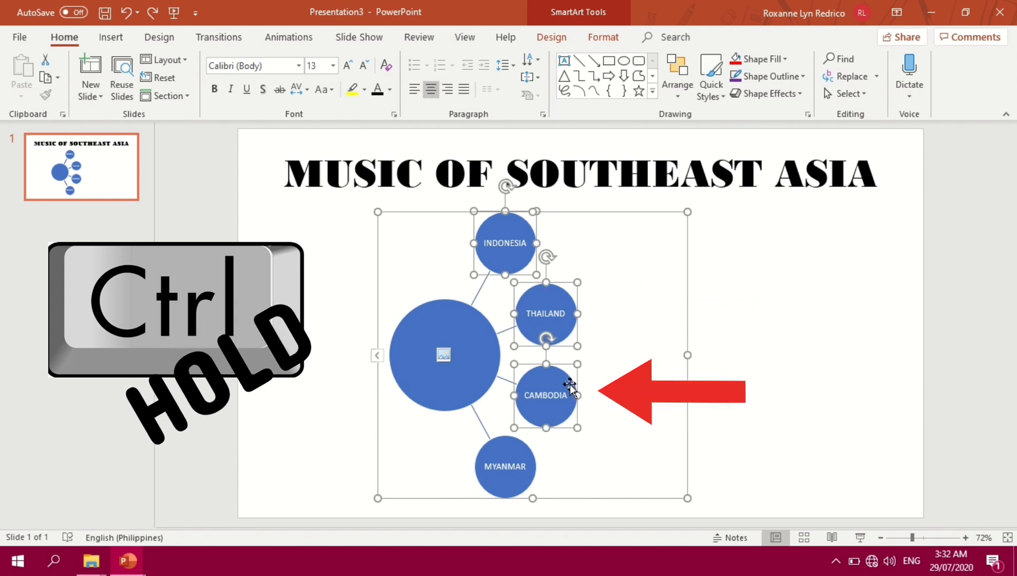
{"action": "left_click", "coordinate": [529, 460], "text": "ctrl"}
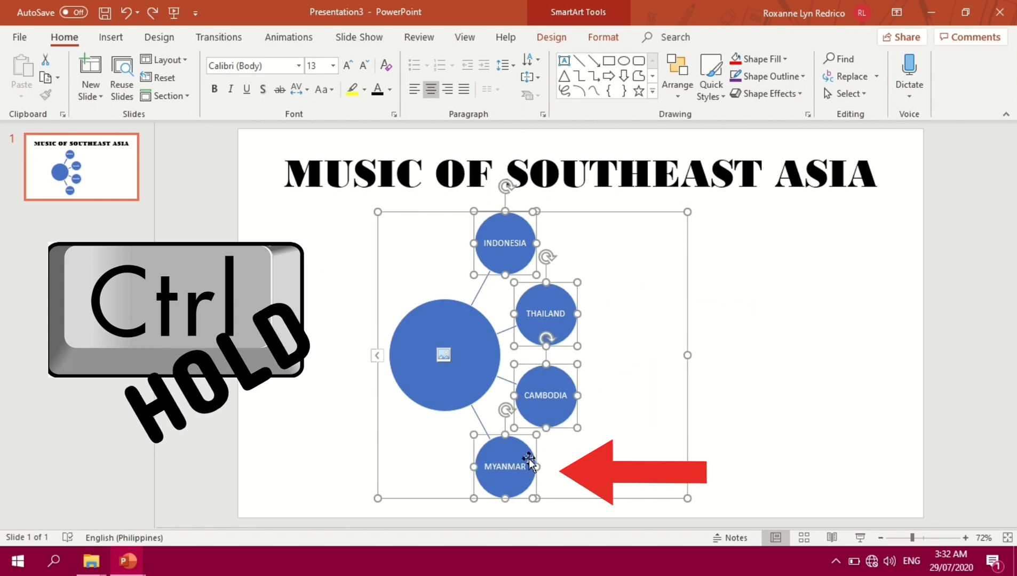
Step: Format the country labels in black Cooper Black
{"action": "left_click", "coordinate": [290, 63]}
{"action": "left_click", "coordinate": [300, 67]}
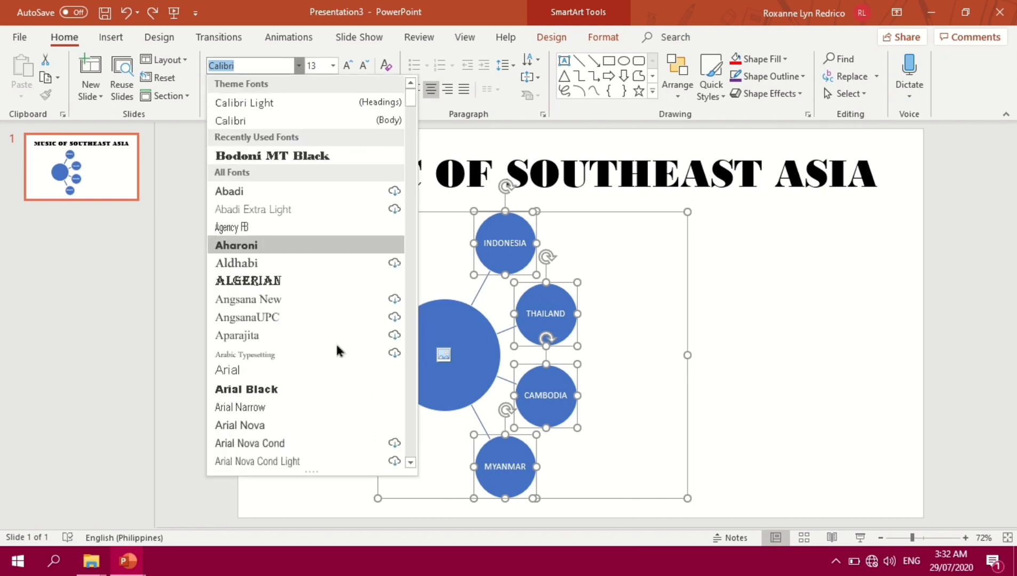
{"action": "scroll", "coordinate": [336, 350], "scroll_direction": "down", "scroll_amount": 6}
{"action": "scroll", "coordinate": [337, 352], "scroll_direction": "down", "scroll_amount": 10}
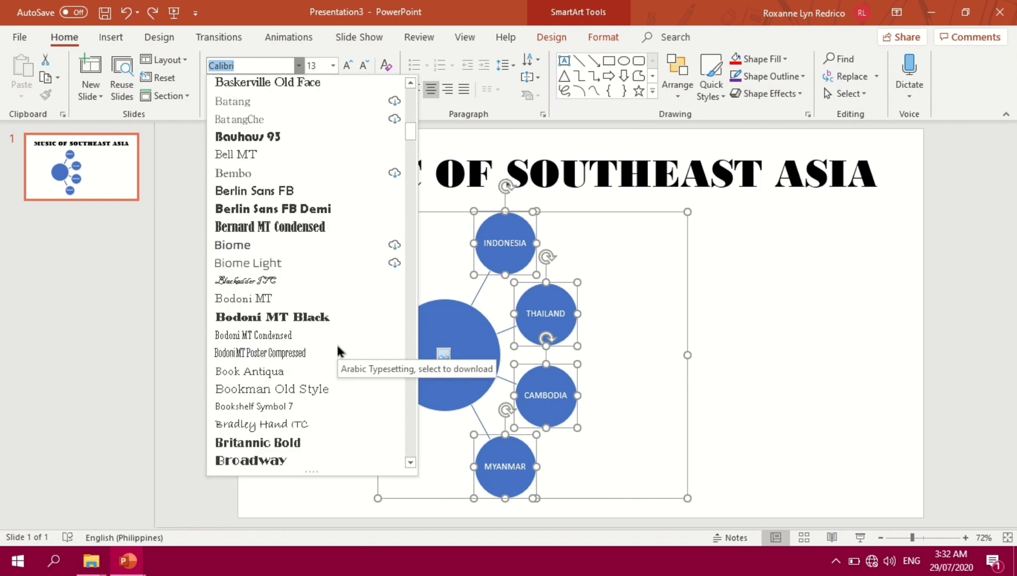
{"action": "left_click", "coordinate": [336, 357]}
{"action": "left_click", "coordinate": [333, 65]}
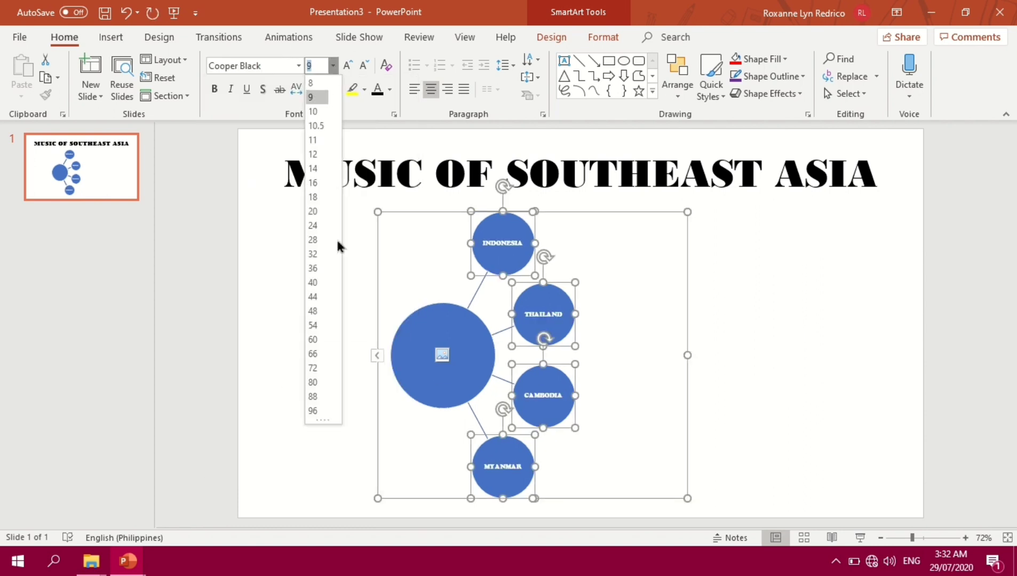
{"action": "left_click", "coordinate": [318, 217]}
{"action": "left_click", "coordinate": [376, 91]}
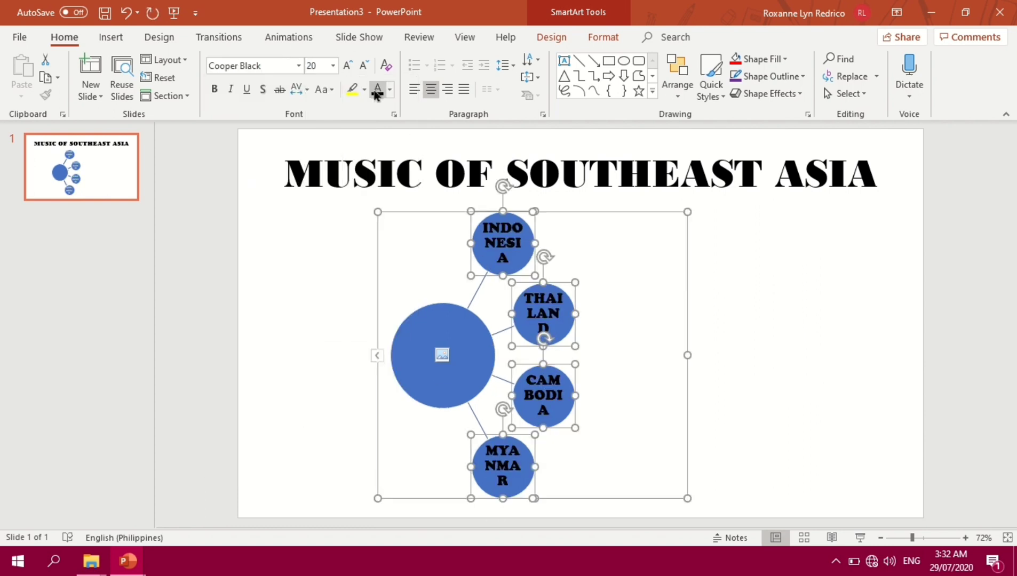
Step: Set the labels to size 25, widen the circles into ellipses and shift them right
{"action": "mouse_move", "coordinate": [536, 244]}
{"action": "left_mouse_down"}
{"action": "mouse_move", "coordinate": [567, 257]}
{"action": "mouse_move", "coordinate": [547, 244]}
{"action": "left_mouse_up"}
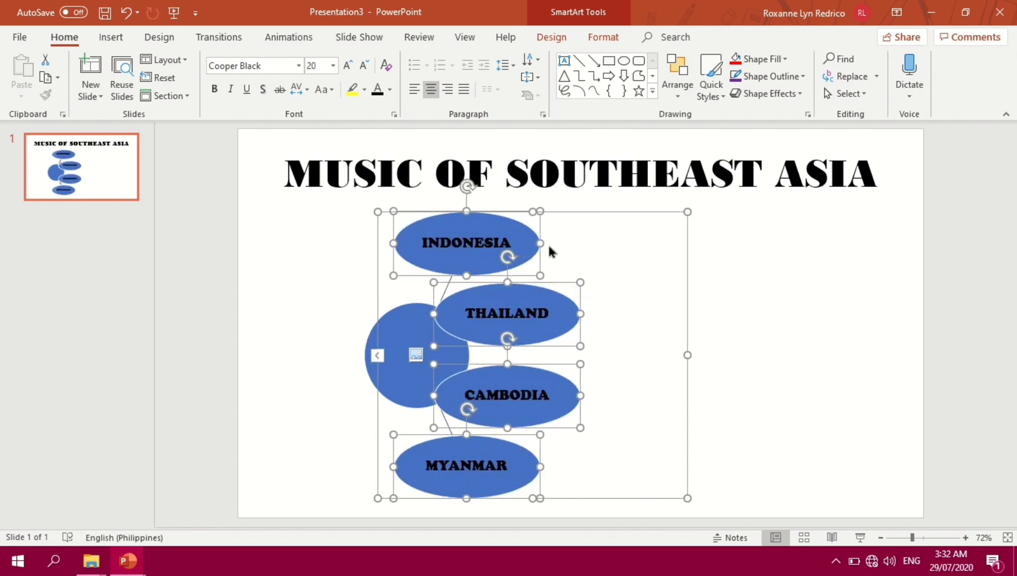
{"action": "left_click", "coordinate": [322, 66]}
{"action": "key", "text": "Return"}
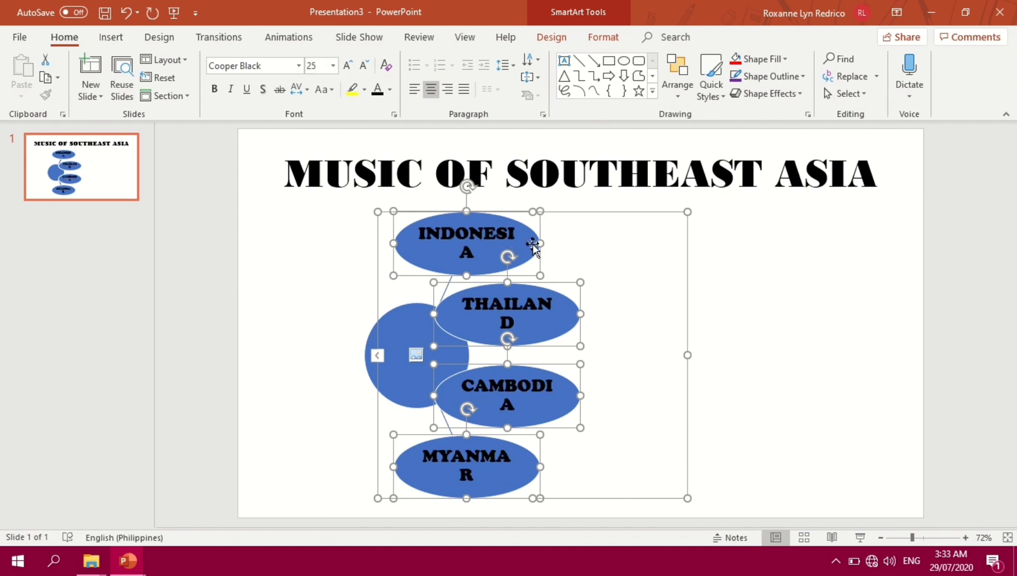
{"action": "left_click_drag", "start_coordinate": [543, 244], "coordinate": [548, 245]}
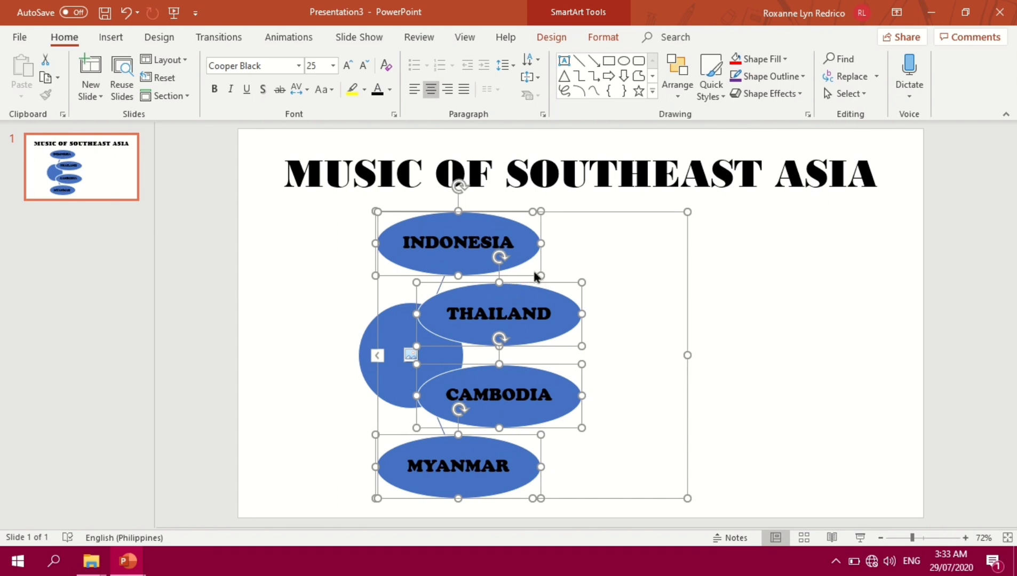
{"action": "left_click_drag", "start_coordinate": [545, 261], "coordinate": [590, 264]}
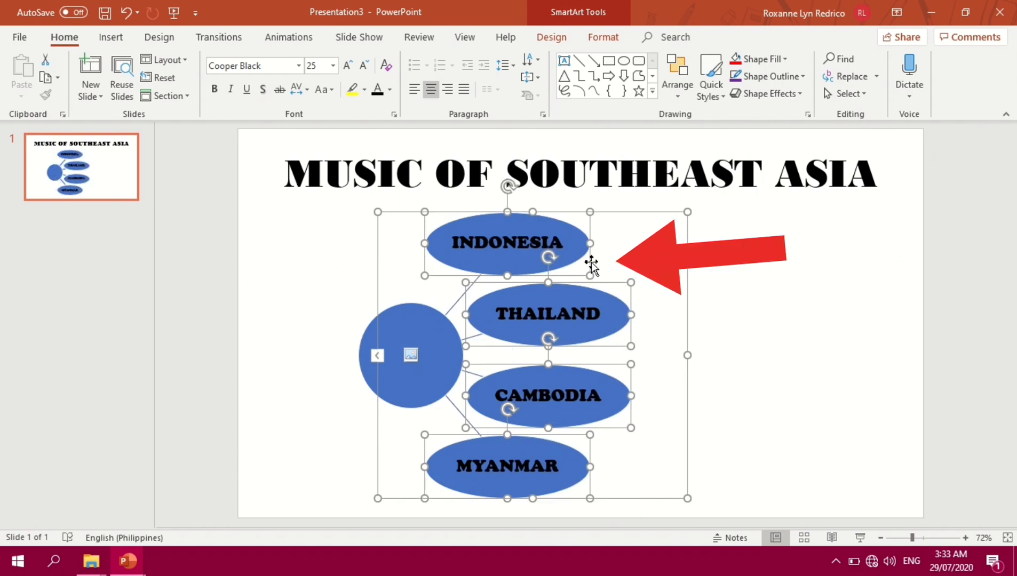
{"action": "left_click_drag", "start_coordinate": [591, 263], "coordinate": [605, 265]}
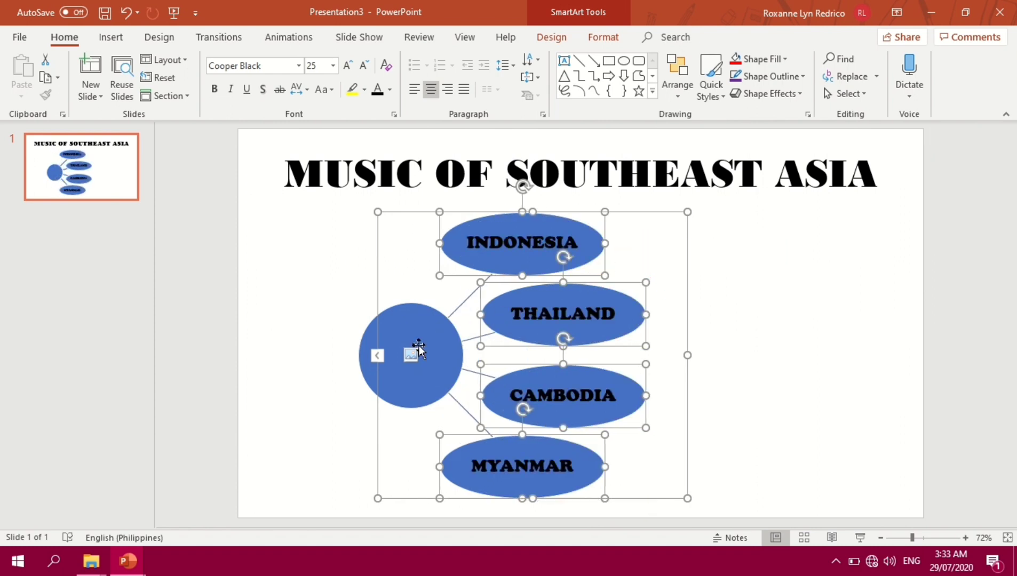
{"action": "left_click", "coordinate": [298, 328]}
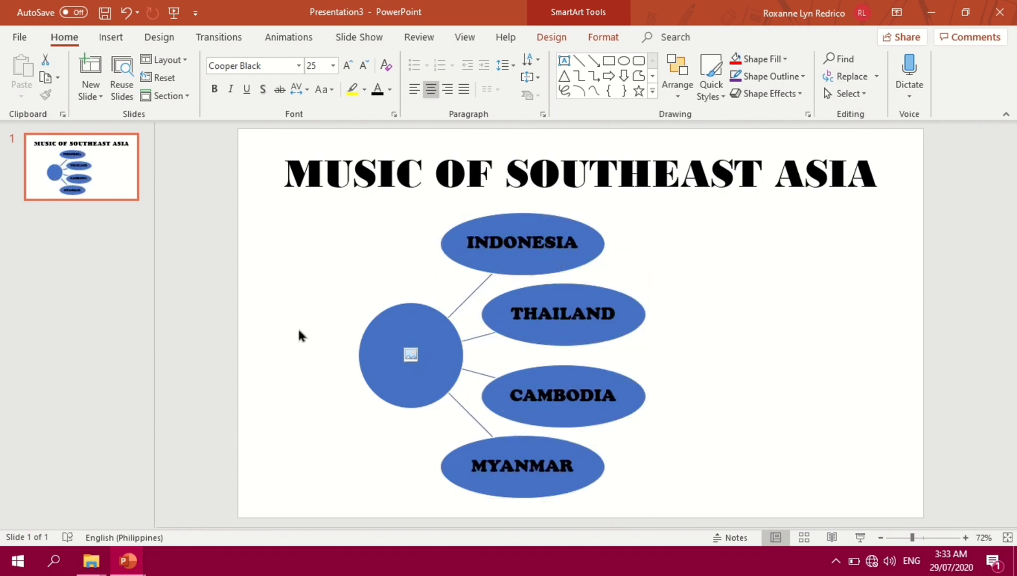
Step: Enlarge the central circle and make the four country ellipses shorter
{"action": "left_click", "coordinate": [408, 327]}
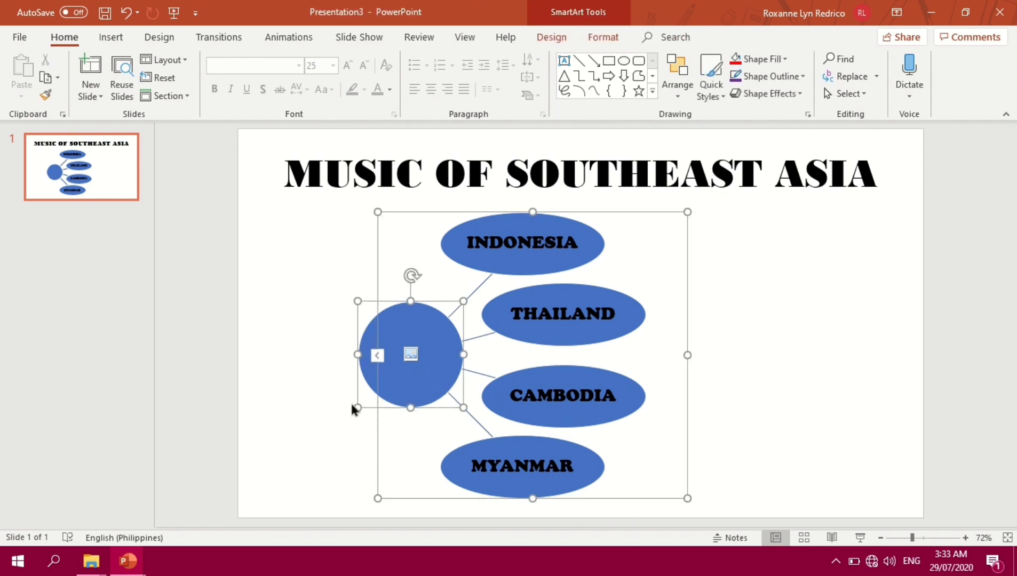
{"action": "left_click_drag", "start_coordinate": [358, 409], "coordinate": [340, 414]}
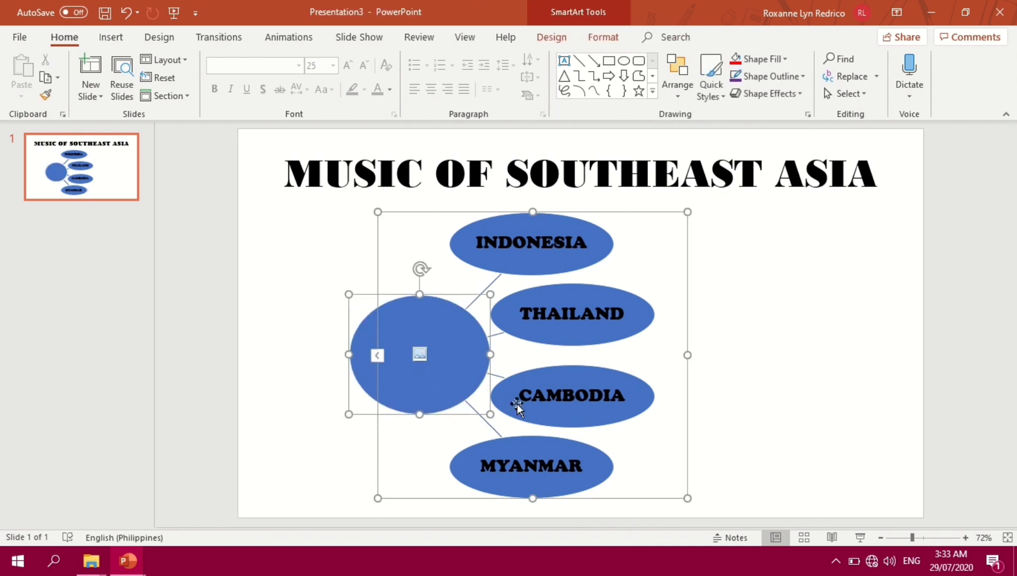
{"action": "left_click", "coordinate": [575, 257]}
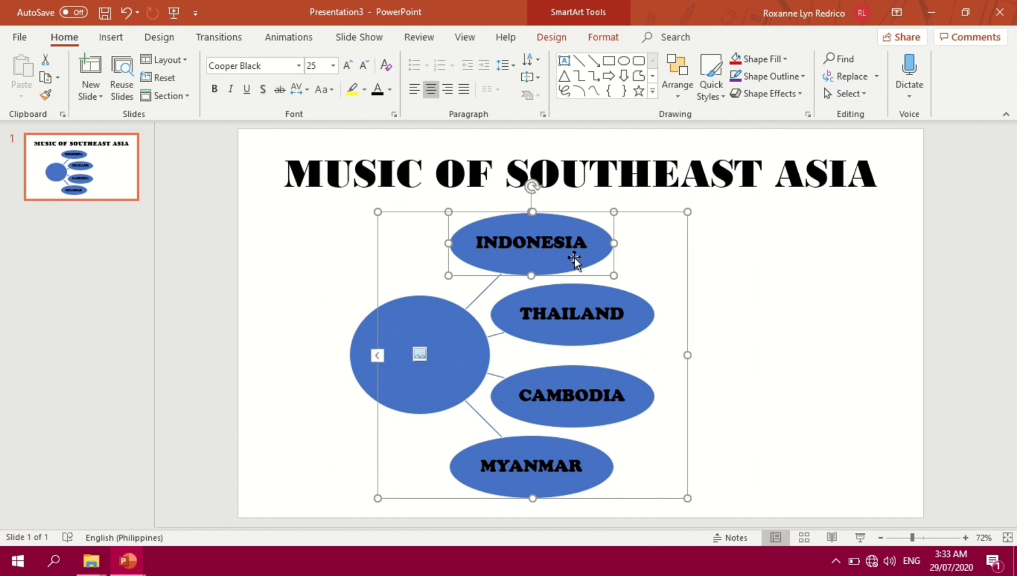
{"action": "left_click", "coordinate": [638, 314]}
{"action": "left_click", "coordinate": [610, 250]}
{"action": "left_click", "coordinate": [640, 314], "text": "shift"}
{"action": "left_click", "coordinate": [632, 394], "text": "shift"}
{"action": "left_click", "coordinate": [601, 470], "text": "shift"}
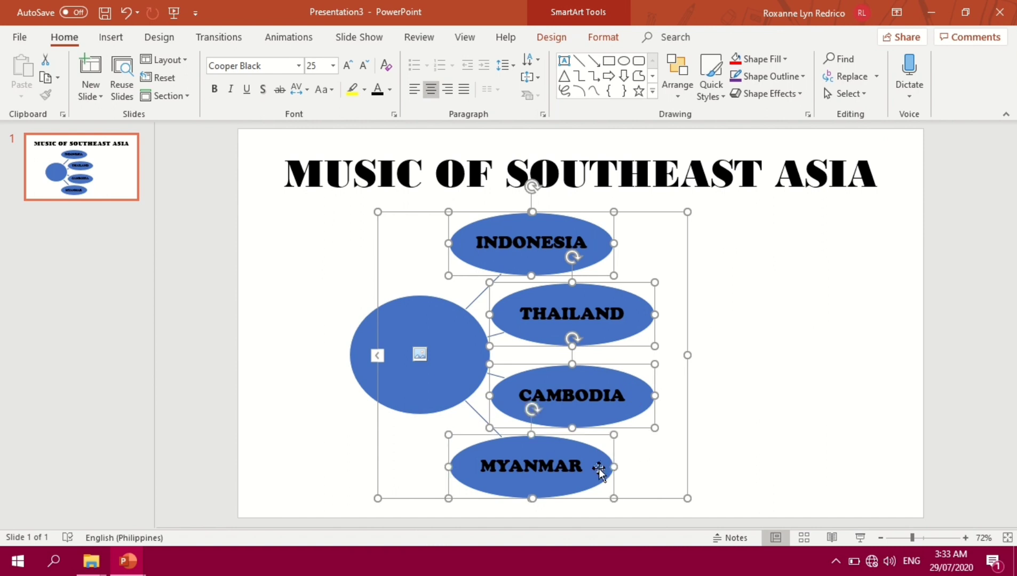
{"action": "left_click_drag", "start_coordinate": [534, 213], "coordinate": [534, 220]}
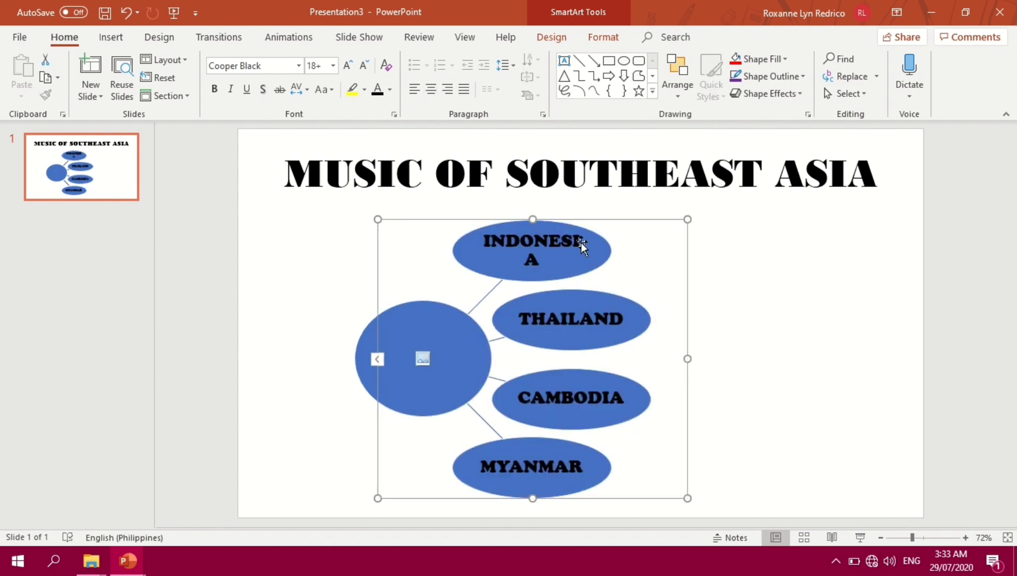
Step: Widen the four ellipses so INDONESIA fits on one line and move them right
{"action": "left_click", "coordinate": [607, 246]}
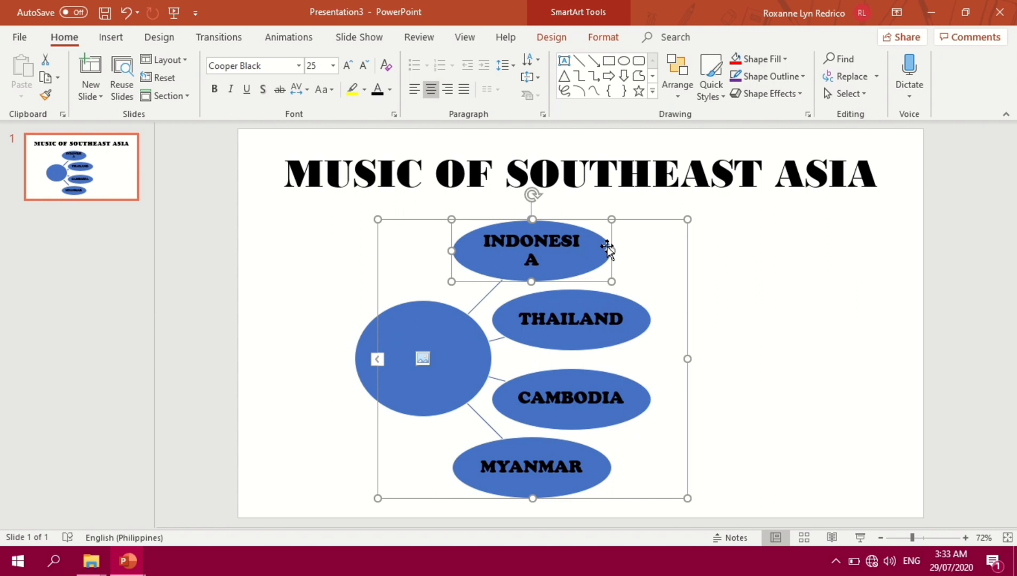
{"action": "left_click", "coordinate": [630, 324]}
{"action": "left_click", "coordinate": [633, 386]}
{"action": "left_click", "coordinate": [594, 468], "text": "shift"}
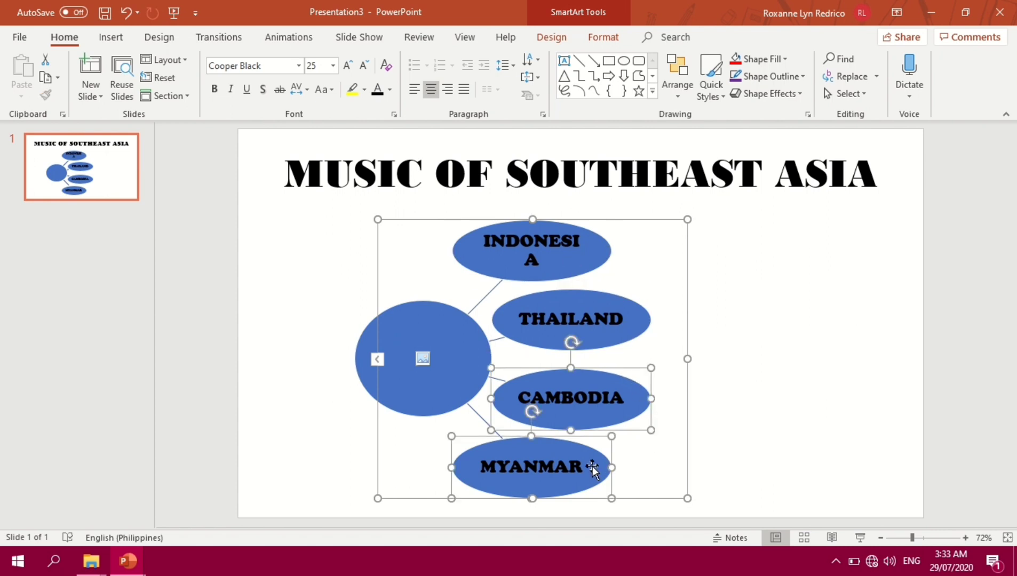
{"action": "left_click", "coordinate": [590, 260], "text": "shift"}
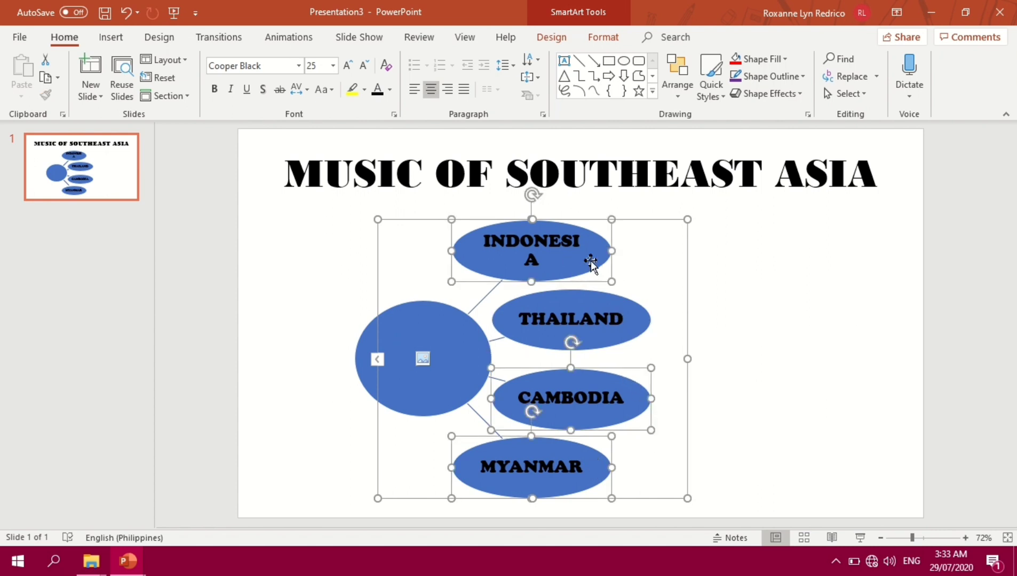
{"action": "left_click", "coordinate": [614, 297], "text": "shift"}
{"action": "left_click_drag", "start_coordinate": [613, 251], "coordinate": [618, 256]}
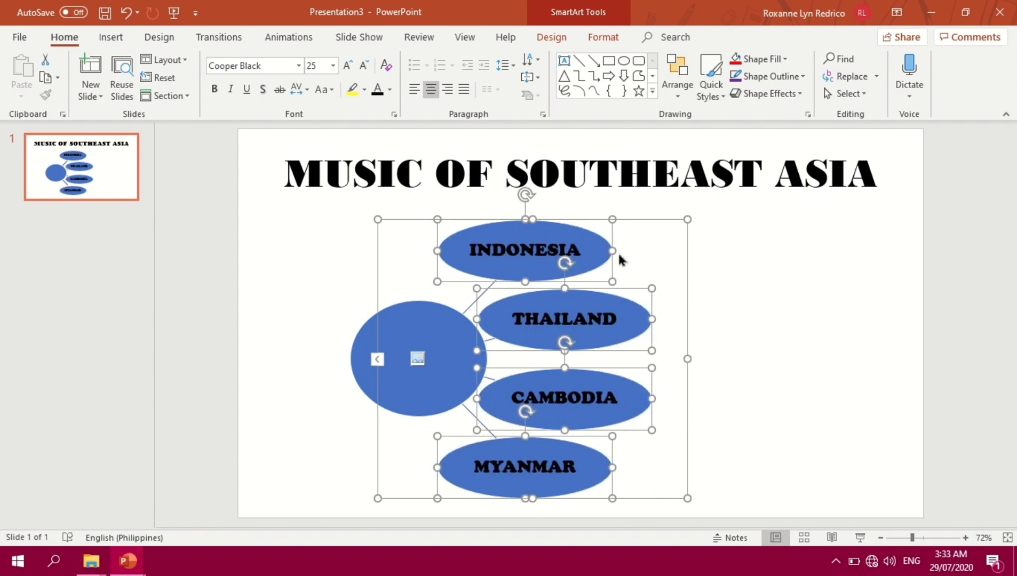
{"action": "left_click_drag", "start_coordinate": [611, 263], "coordinate": [669, 273]}
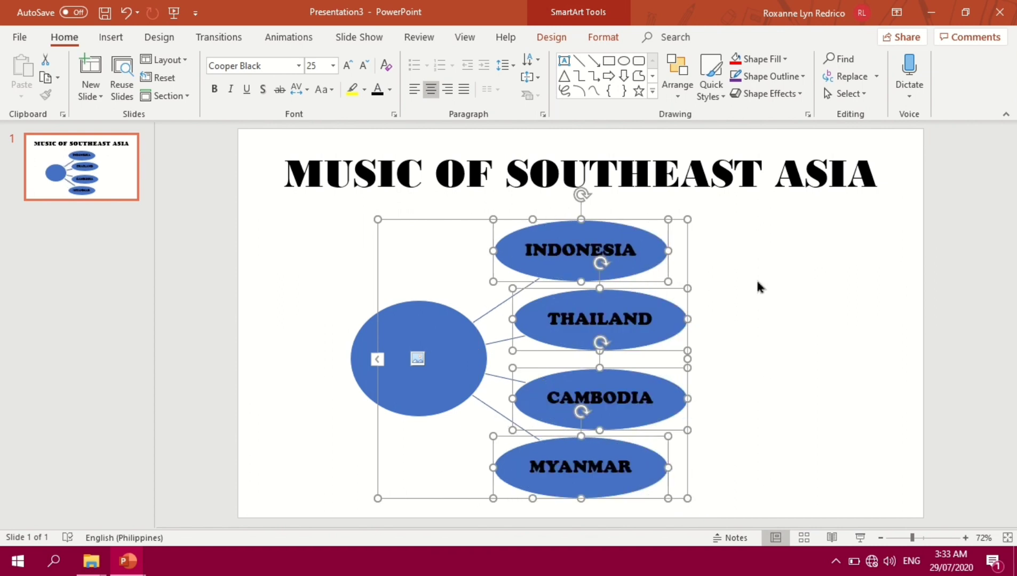
{"action": "left_click", "coordinate": [842, 279]}
{"action": "left_click", "coordinate": [646, 250]}
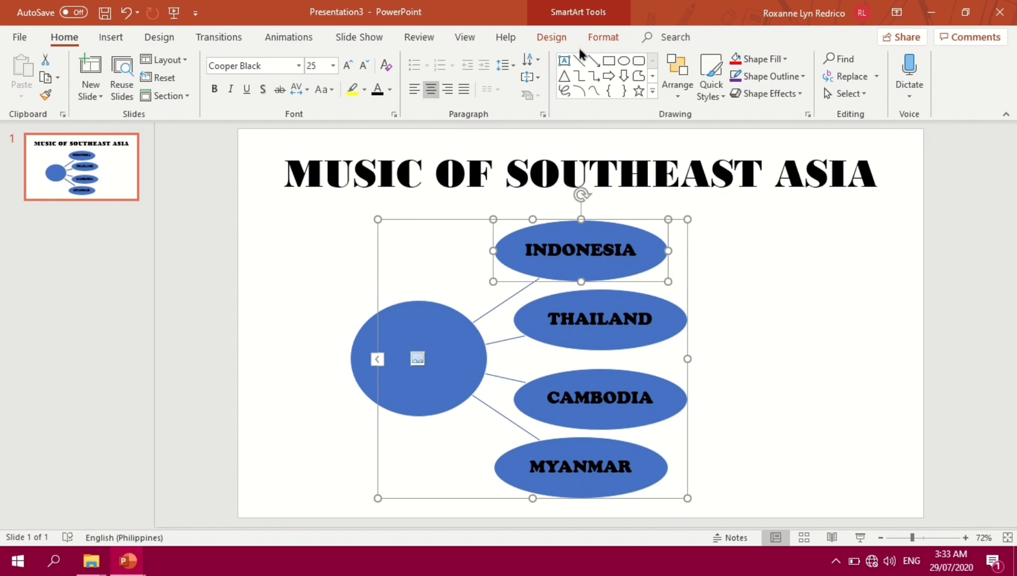
{"action": "left_click", "coordinate": [606, 41]}
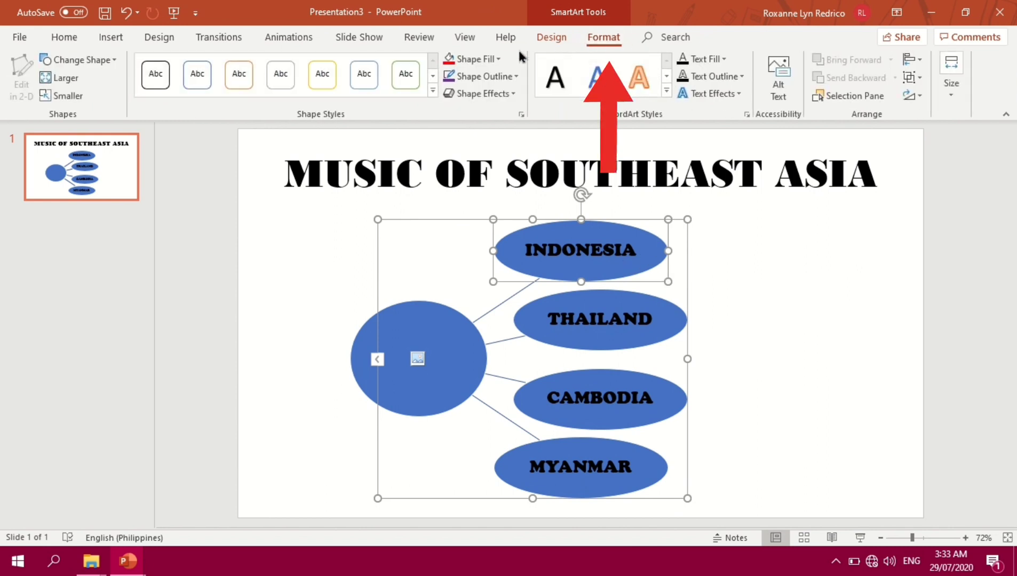
Step: Fill the INDONESIA oval red with a 3 pt outline
{"action": "left_click", "coordinate": [499, 63]}
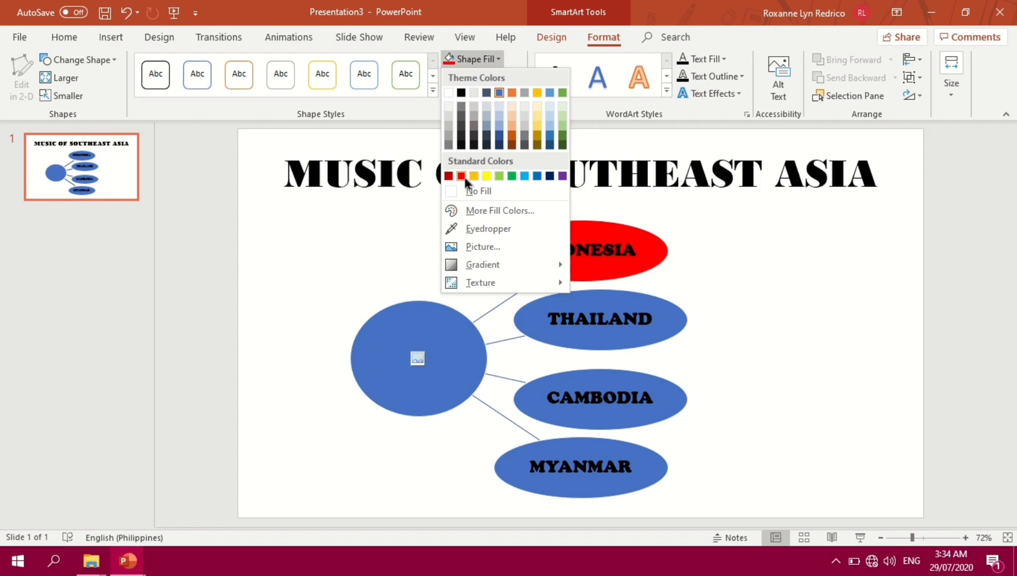
{"action": "left_click", "coordinate": [463, 178]}
{"action": "left_click", "coordinate": [519, 76]}
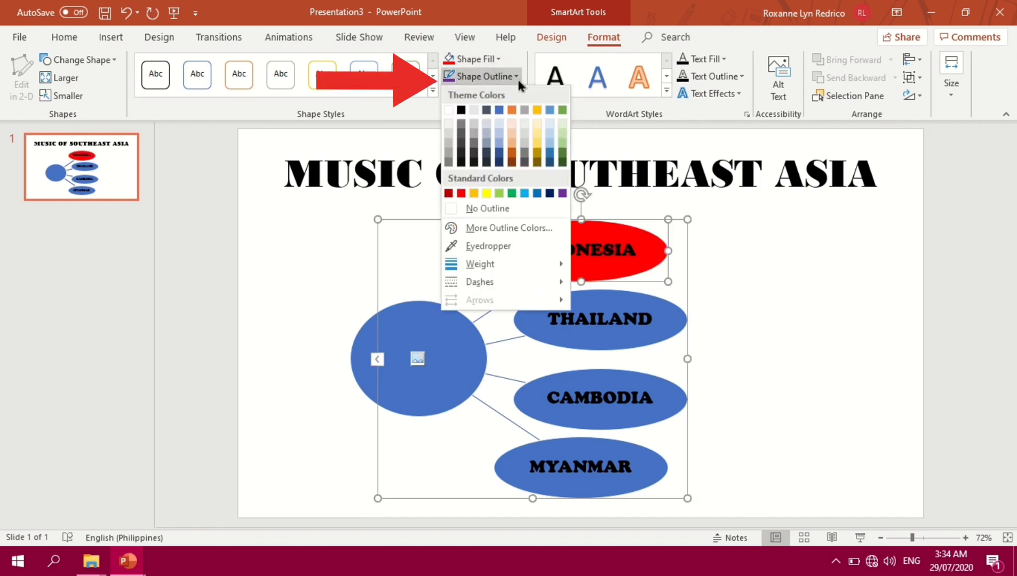
{"action": "mouse_move", "coordinate": [504, 267]}
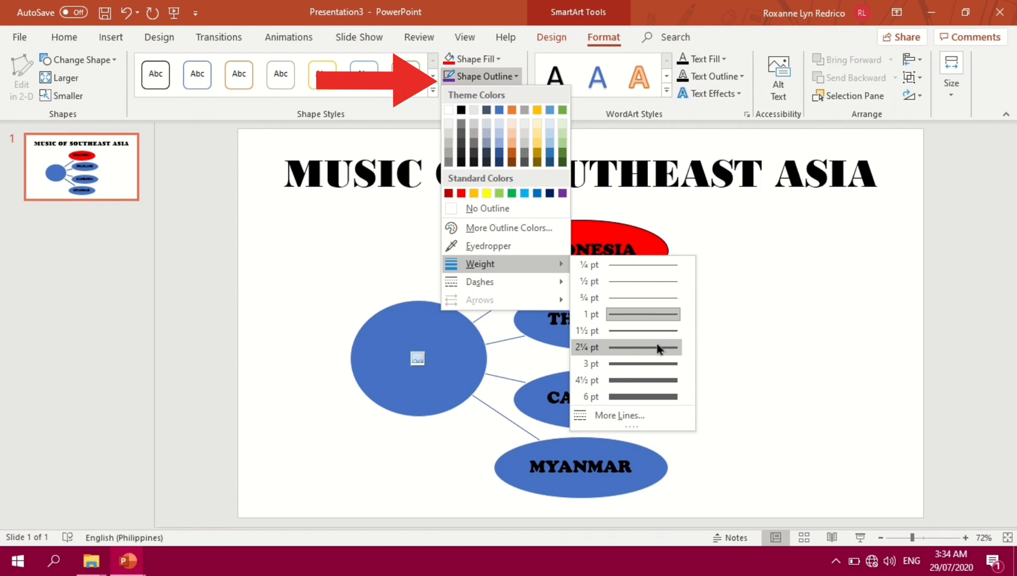
{"action": "left_click", "coordinate": [658, 363]}
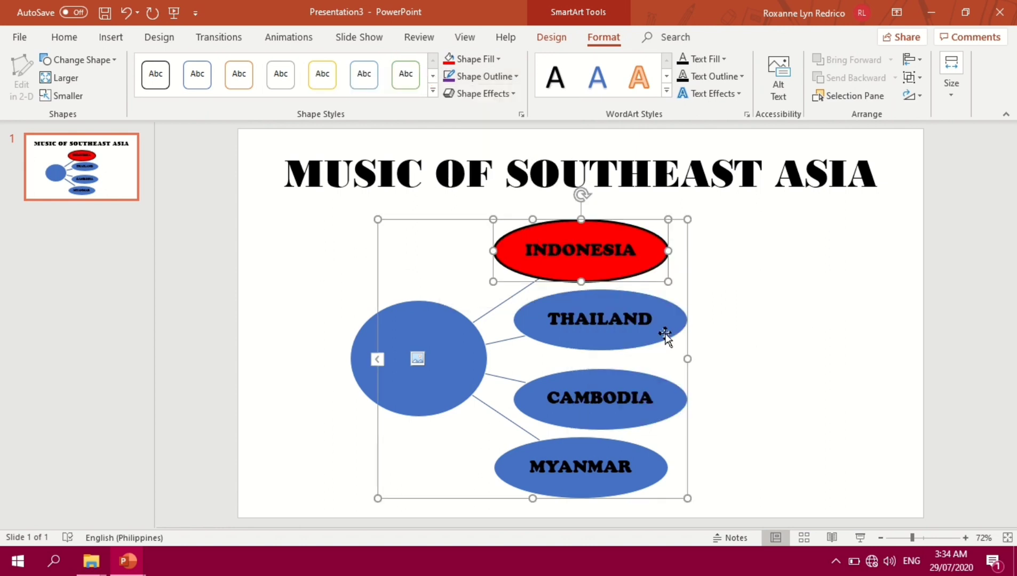
Step: Fill the THAILAND oval yellow with a 3 pt outline
{"action": "left_click", "coordinate": [665, 336]}
{"action": "left_click", "coordinate": [483, 59]}
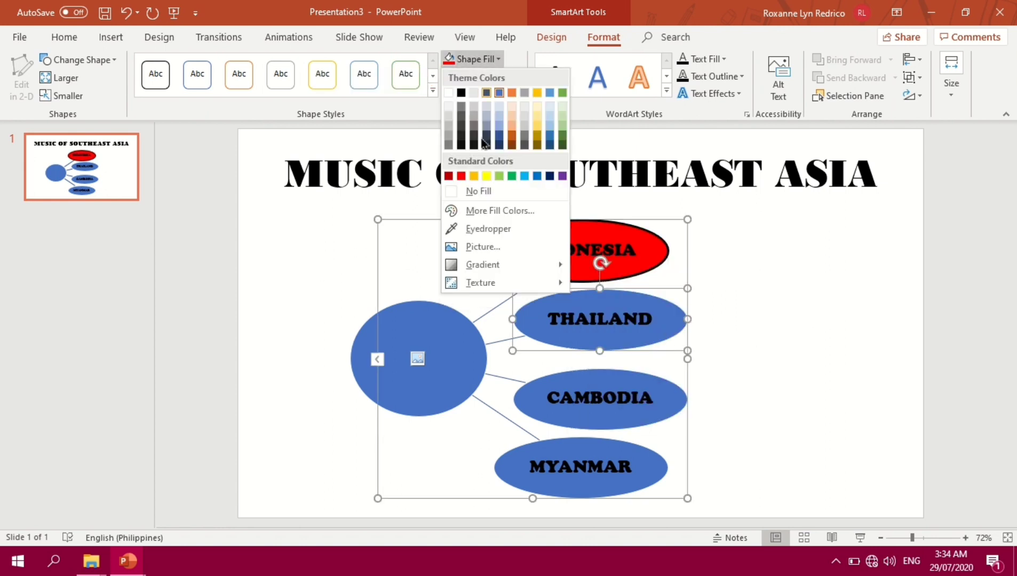
{"action": "left_click", "coordinate": [486, 176]}
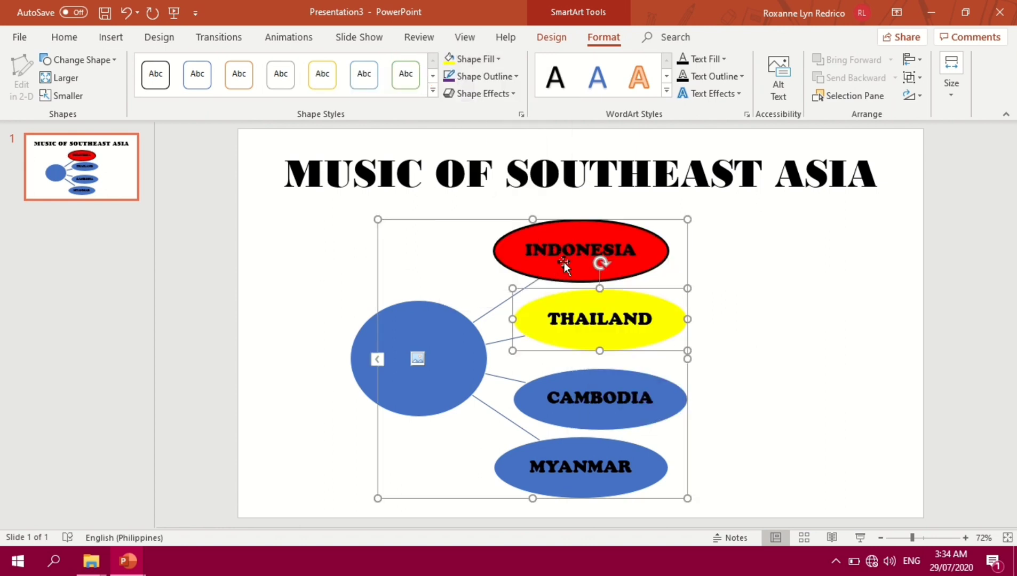
{"action": "left_click", "coordinate": [515, 80]}
{"action": "mouse_move", "coordinate": [535, 263]}
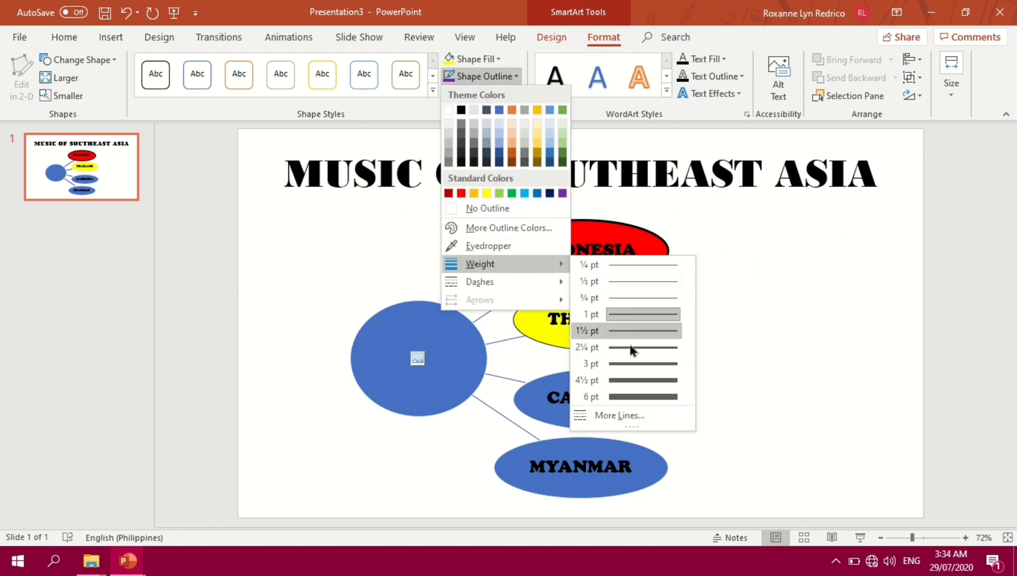
{"action": "left_click", "coordinate": [633, 365]}
Step: Fill the CAMBODIA oval orange with a black 3 pt outline
{"action": "left_click", "coordinate": [665, 402]}
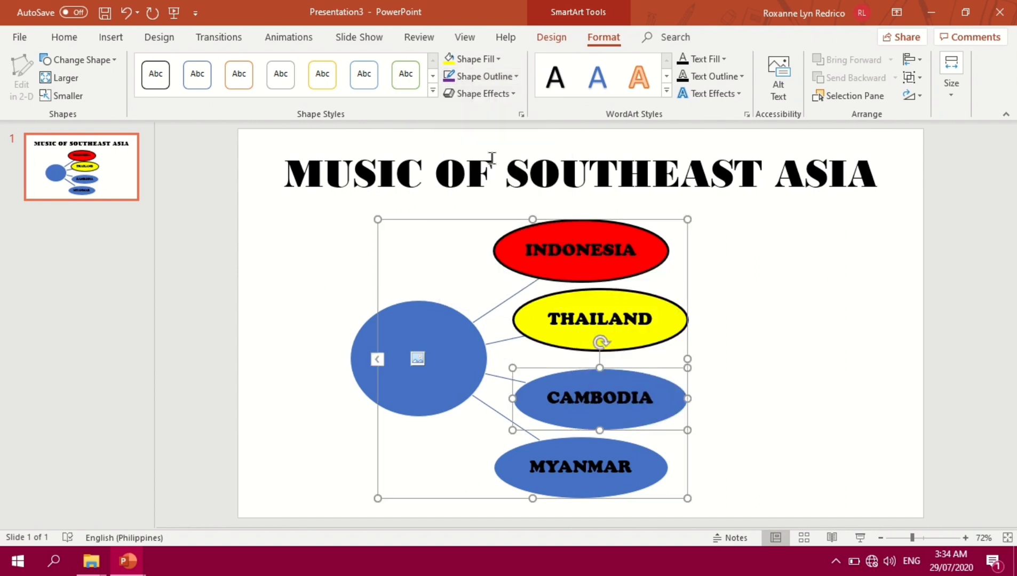
{"action": "left_click", "coordinate": [482, 60]}
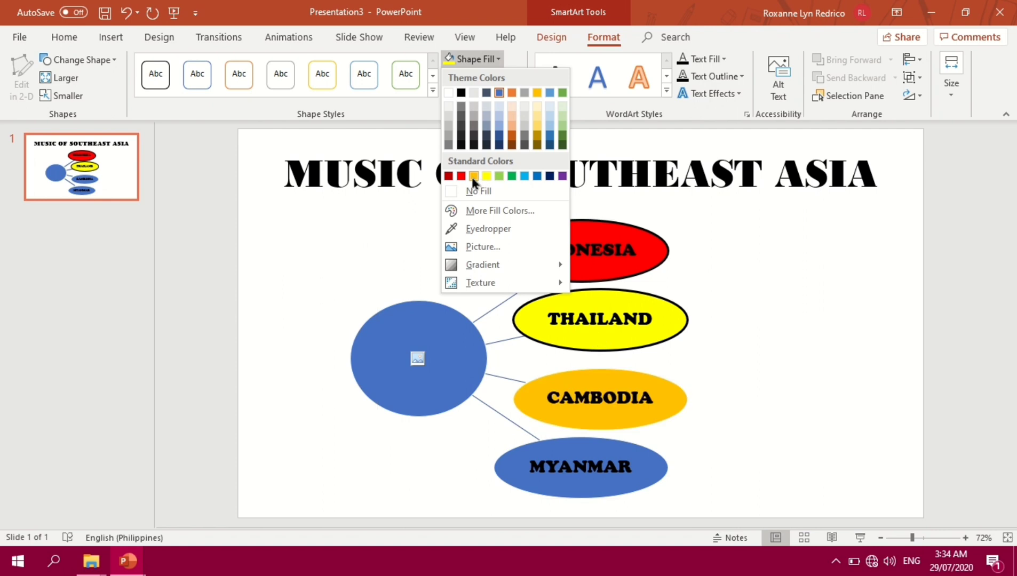
{"action": "left_click", "coordinate": [473, 177]}
{"action": "left_click", "coordinate": [496, 77]}
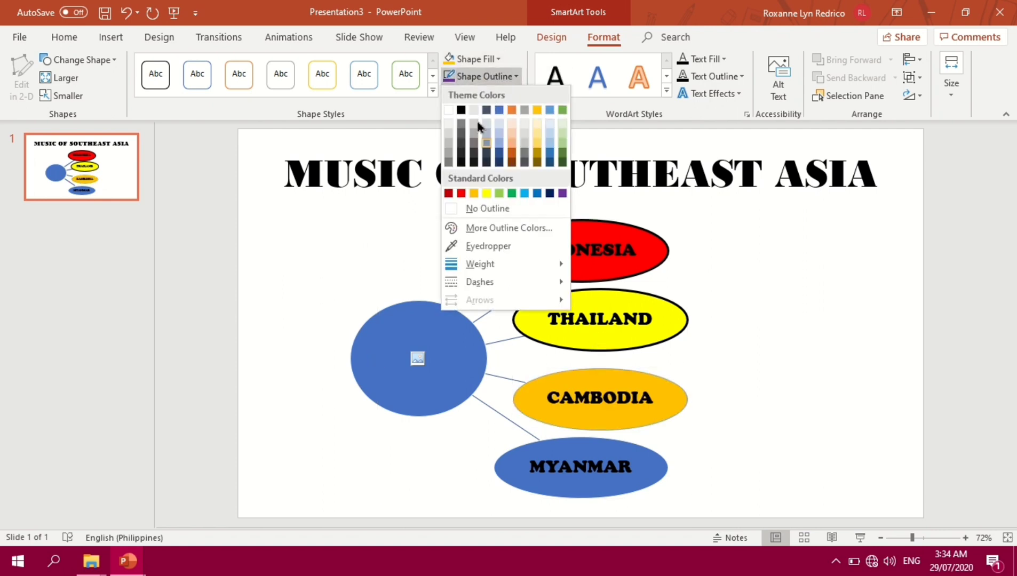
{"action": "left_click", "coordinate": [461, 108]}
{"action": "left_click", "coordinate": [482, 77]}
{"action": "mouse_move", "coordinate": [502, 265]}
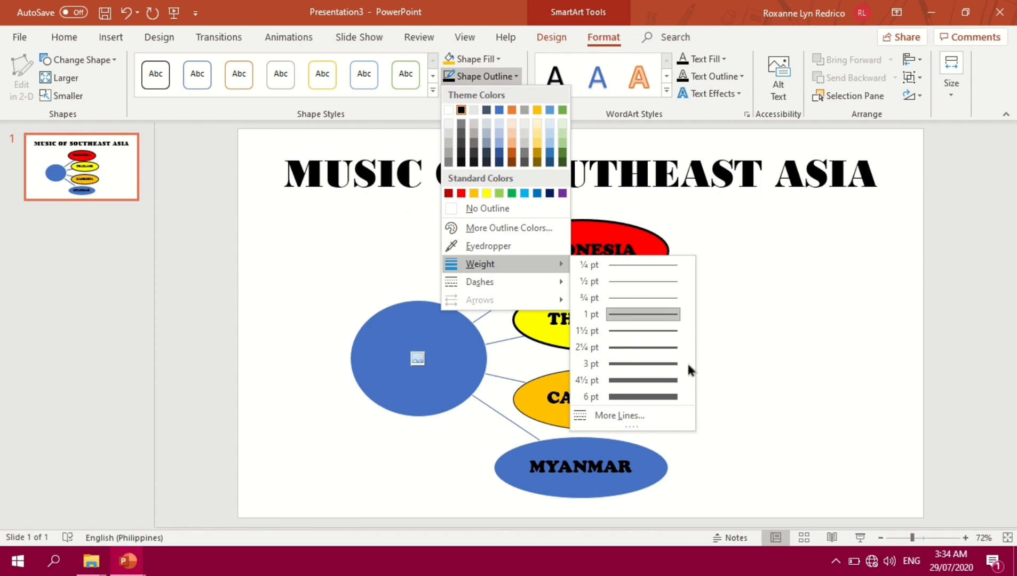
{"action": "left_click", "coordinate": [652, 364]}
Step: Fill the MYANMAR oval green with a 3 pt outline
{"action": "left_click", "coordinate": [619, 453]}
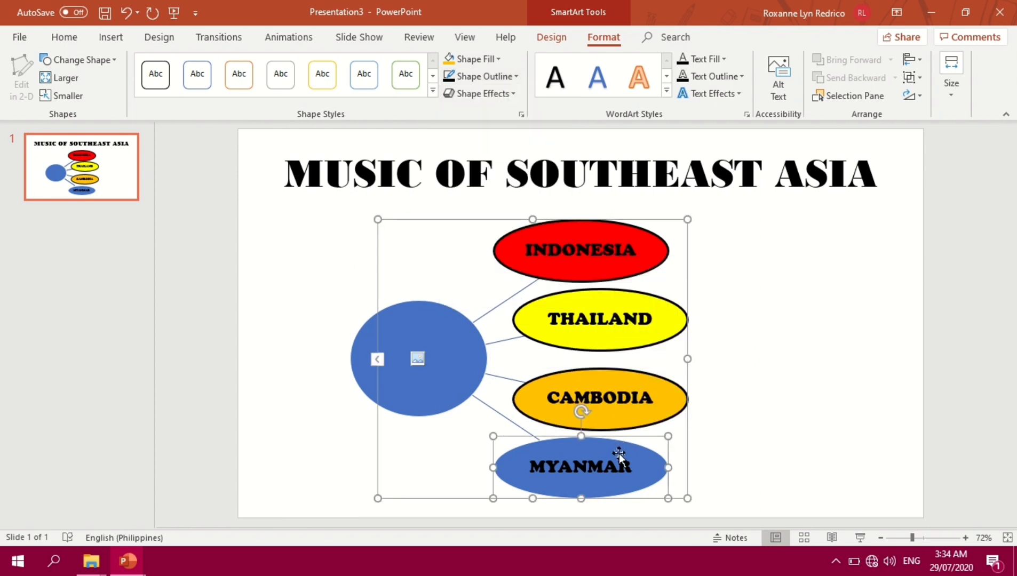
{"action": "left_click", "coordinate": [497, 59]}
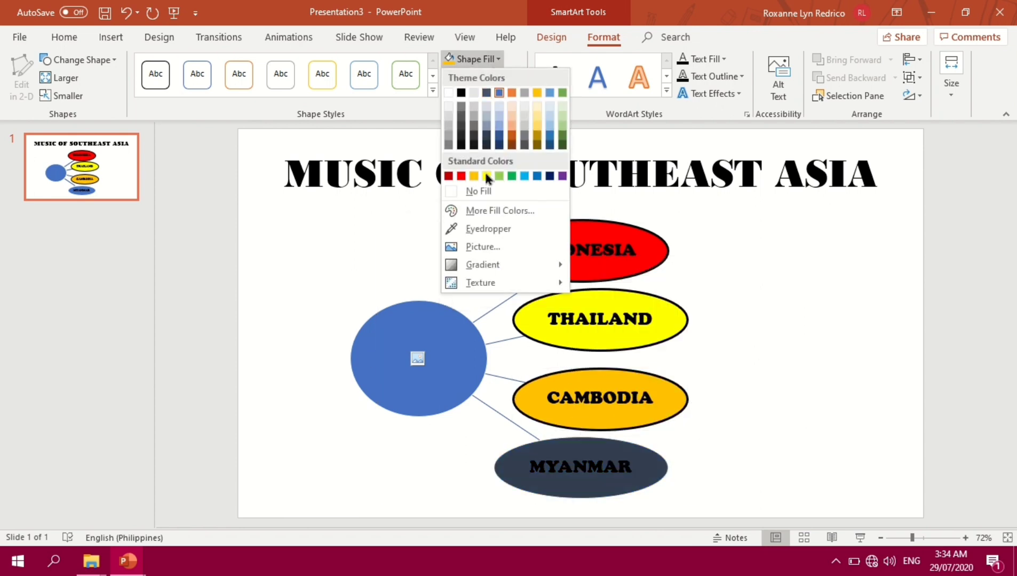
{"action": "left_click", "coordinate": [511, 177]}
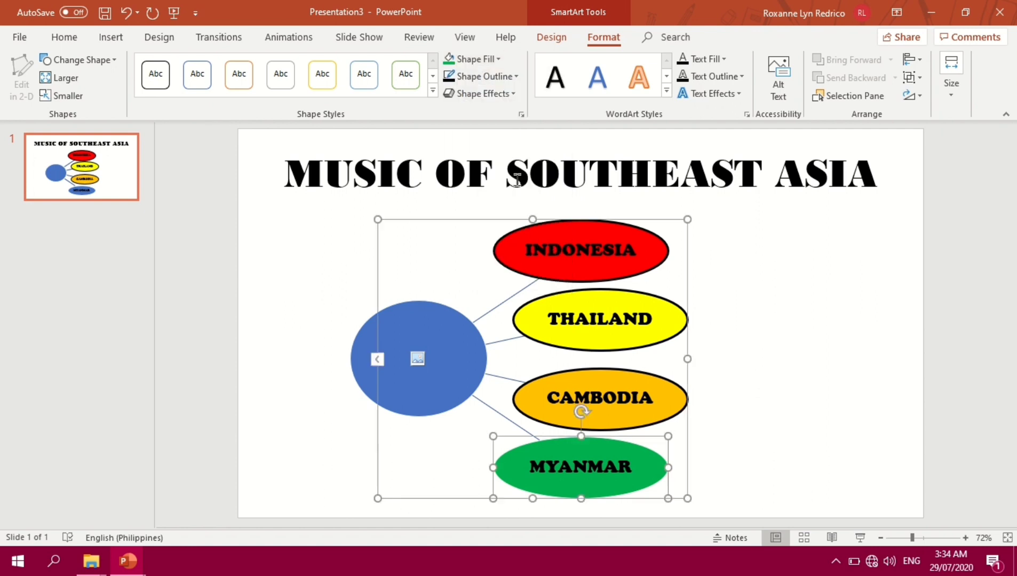
{"action": "left_click", "coordinate": [510, 77]}
{"action": "mouse_move", "coordinate": [508, 264]}
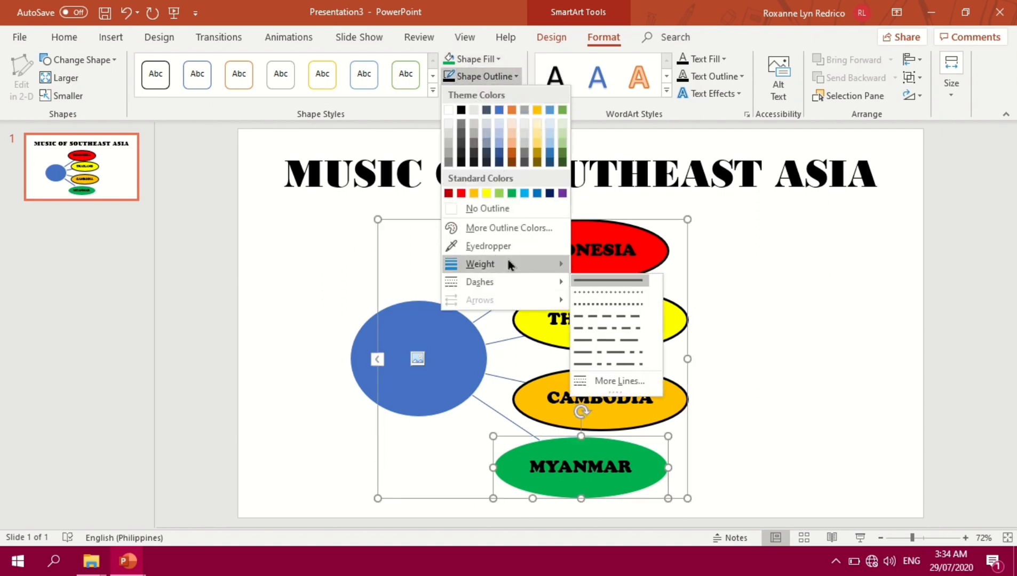
{"action": "left_click", "coordinate": [623, 365]}
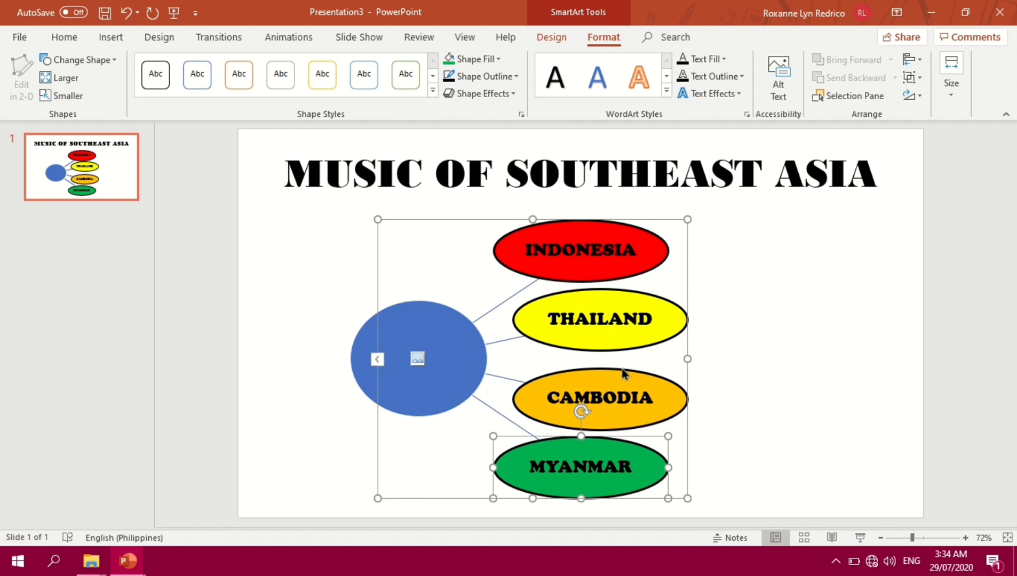
{"action": "left_click", "coordinate": [501, 308]}
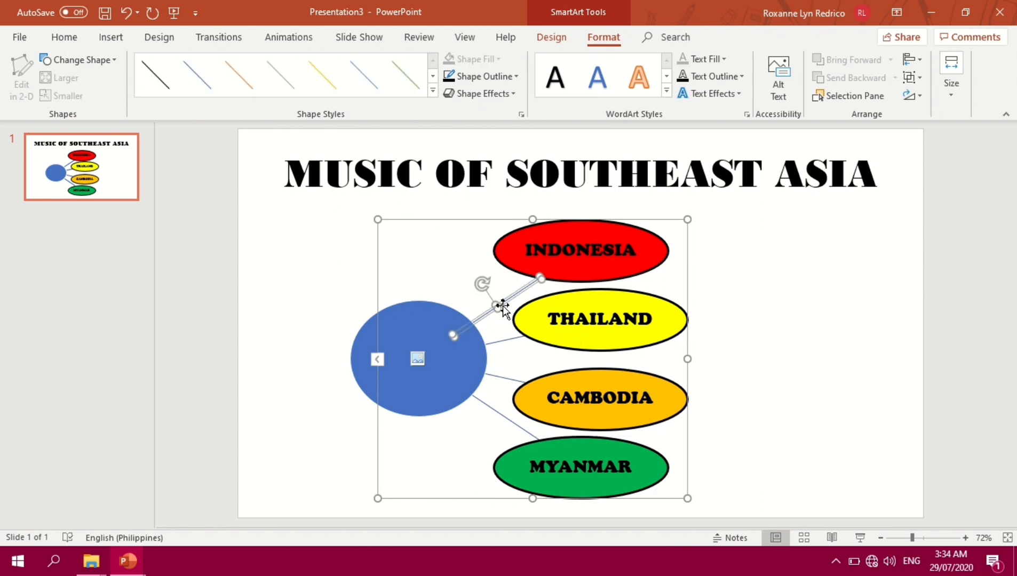
Step: Make all four connector lines from the blue circle purple and 3 pt thick
{"action": "left_click", "coordinate": [504, 343], "text": "shift"}
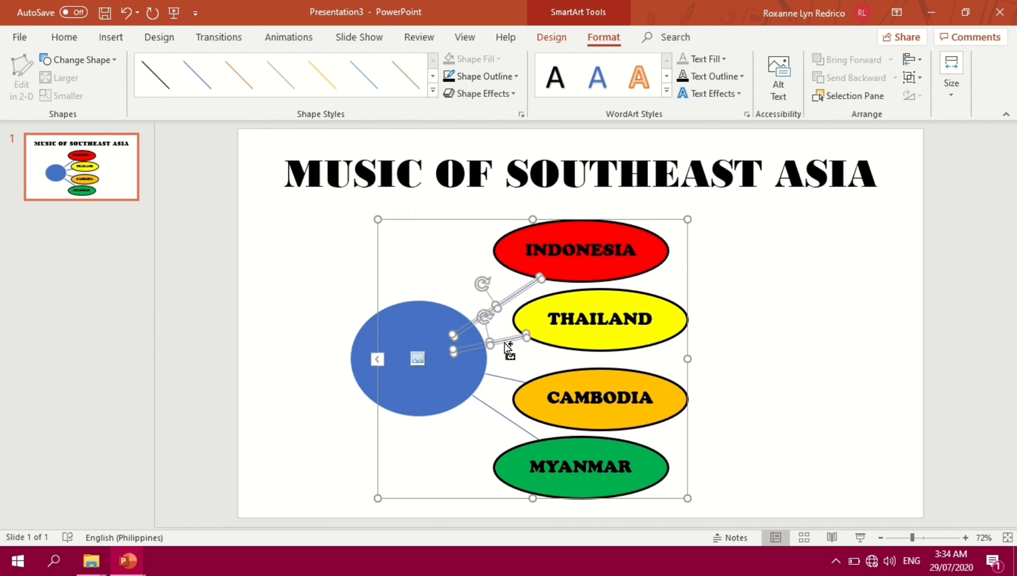
{"action": "left_click", "coordinate": [499, 377], "text": "shift"}
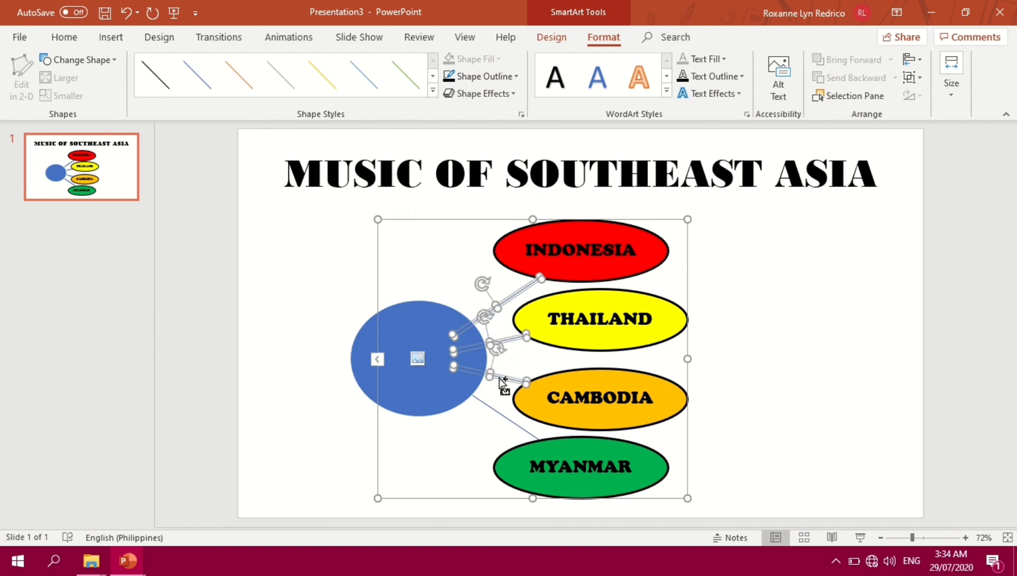
{"action": "left_click", "coordinate": [491, 407], "text": "shift"}
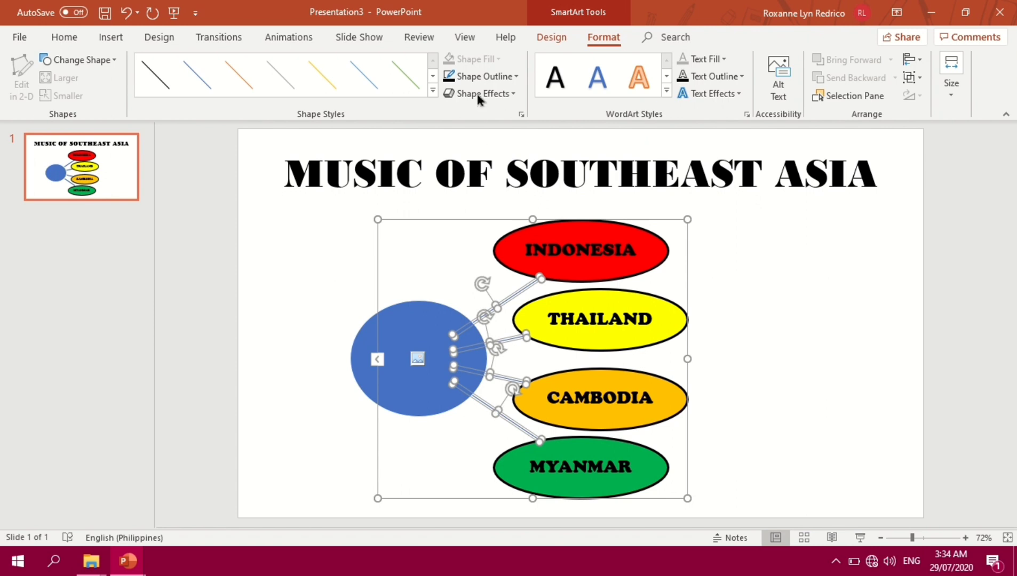
{"action": "left_click", "coordinate": [497, 80]}
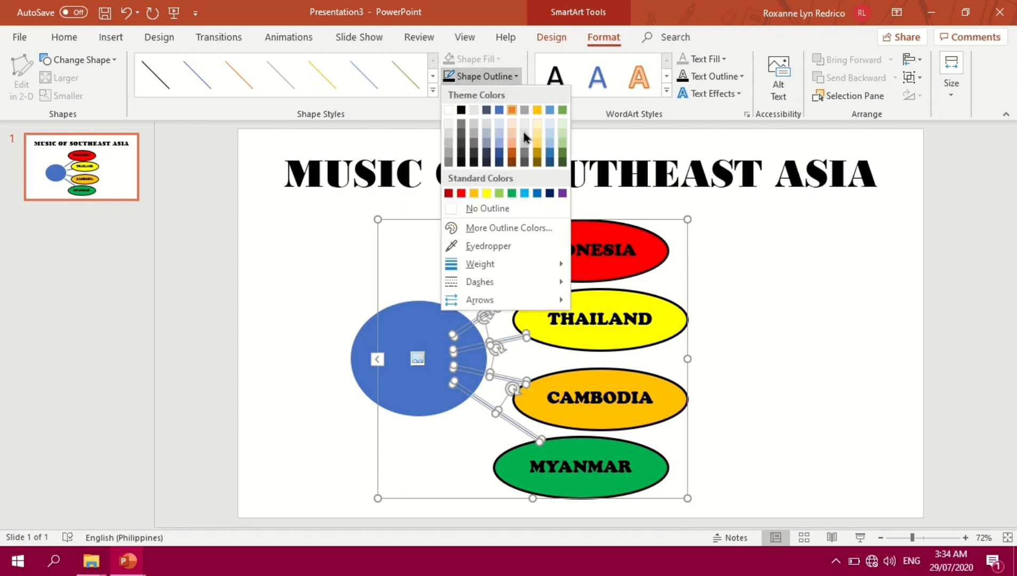
{"action": "left_click", "coordinate": [560, 194]}
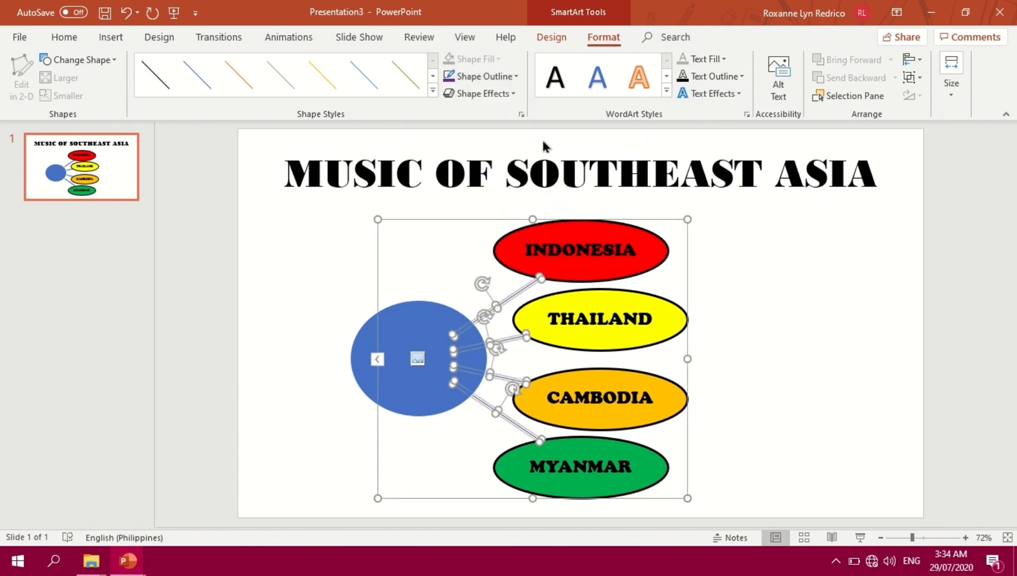
{"action": "left_click", "coordinate": [512, 80]}
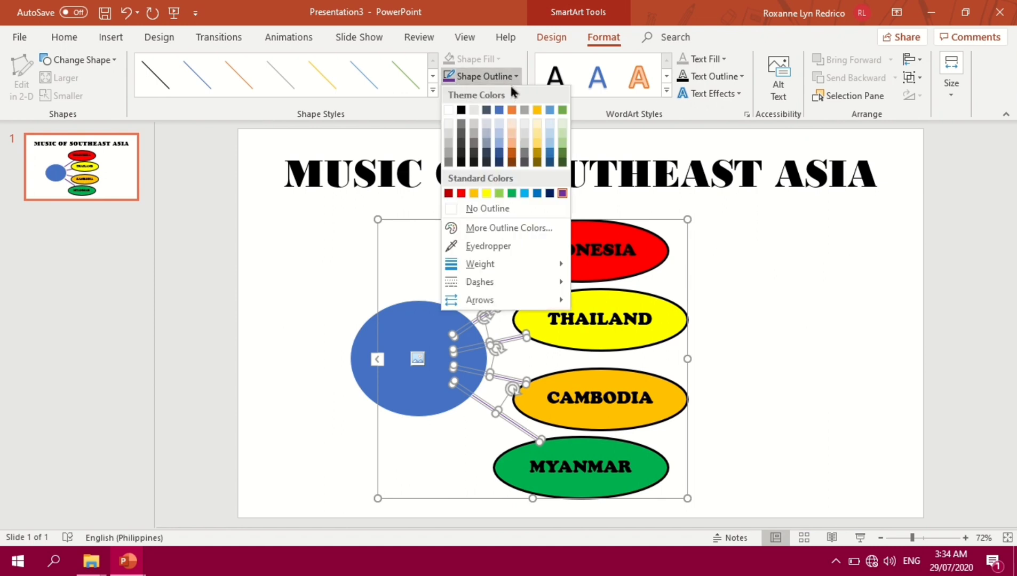
{"action": "mouse_move", "coordinate": [509, 263]}
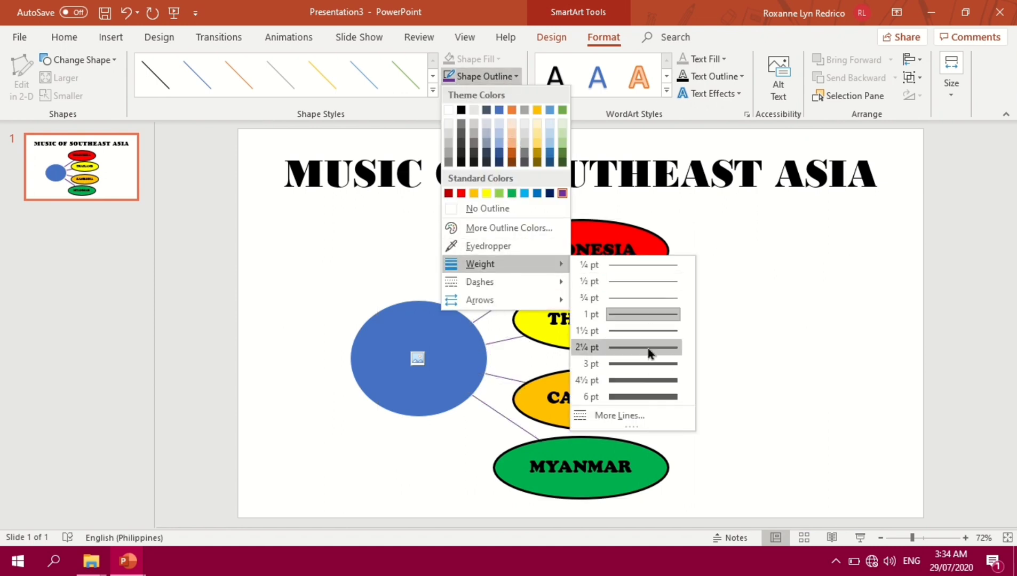
{"action": "left_click", "coordinate": [651, 365]}
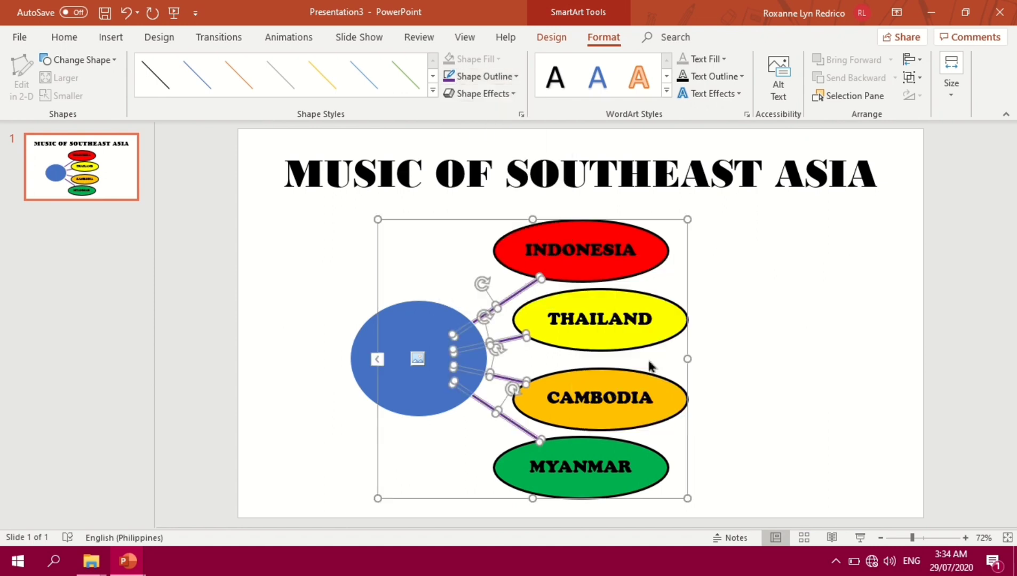
{"action": "left_click", "coordinate": [737, 312]}
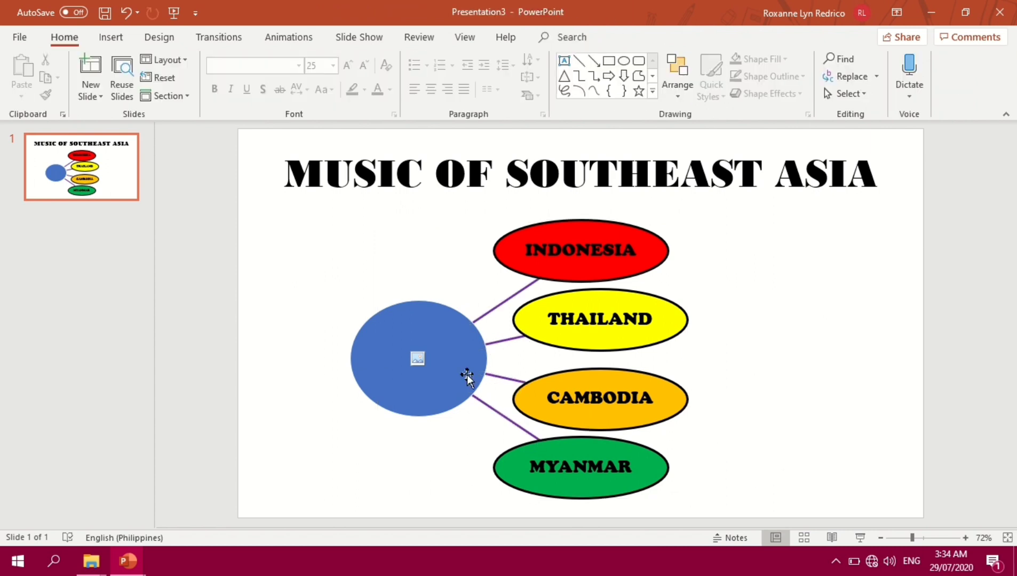
{"action": "left_click", "coordinate": [423, 365]}
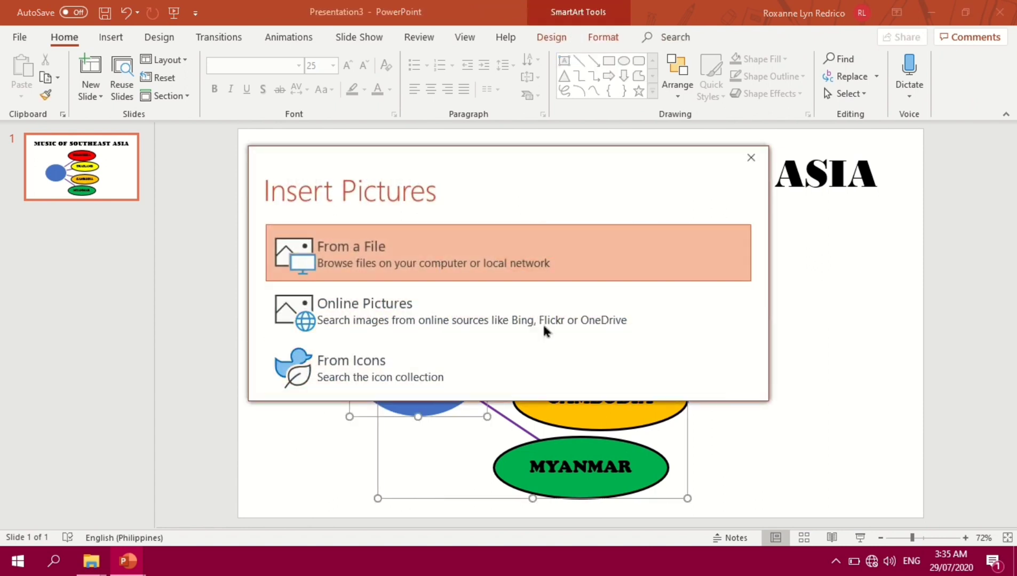
Step: Fill the blue circle with the map image from the Desktop
{"action": "left_click", "coordinate": [541, 245]}
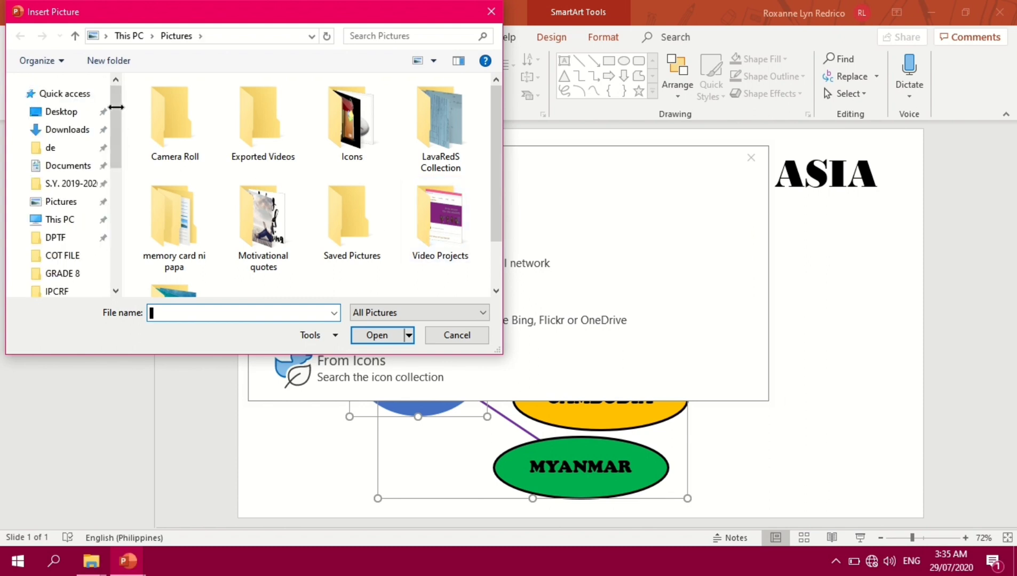
{"action": "left_click", "coordinate": [87, 113]}
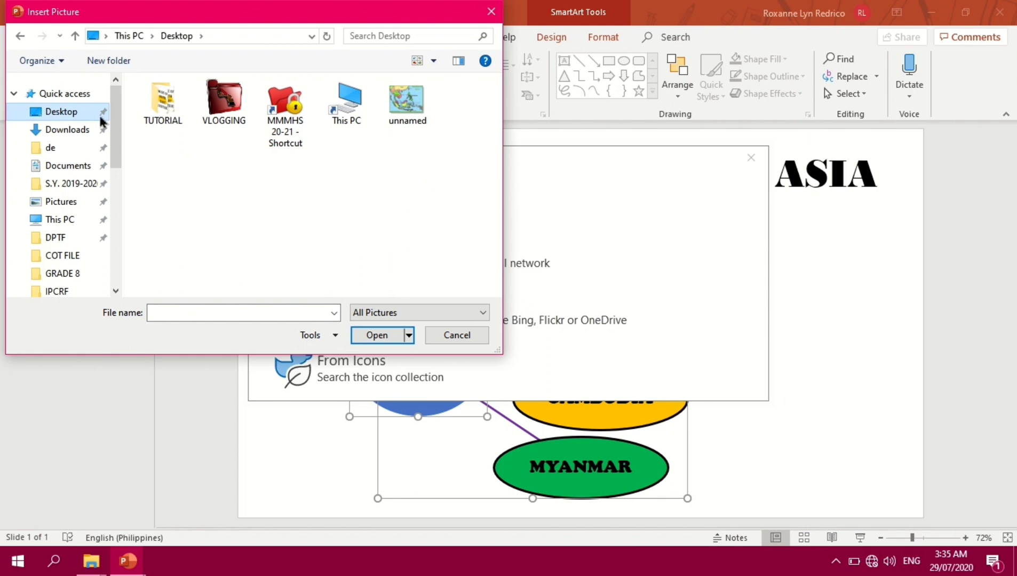
{"action": "left_click", "coordinate": [410, 109]}
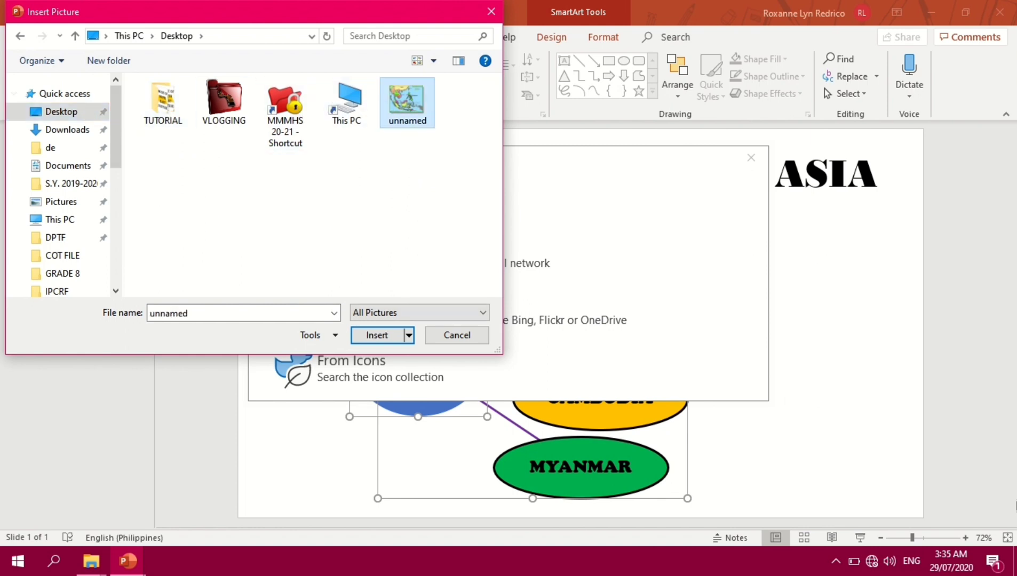
{"action": "left_click", "coordinate": [377, 335]}
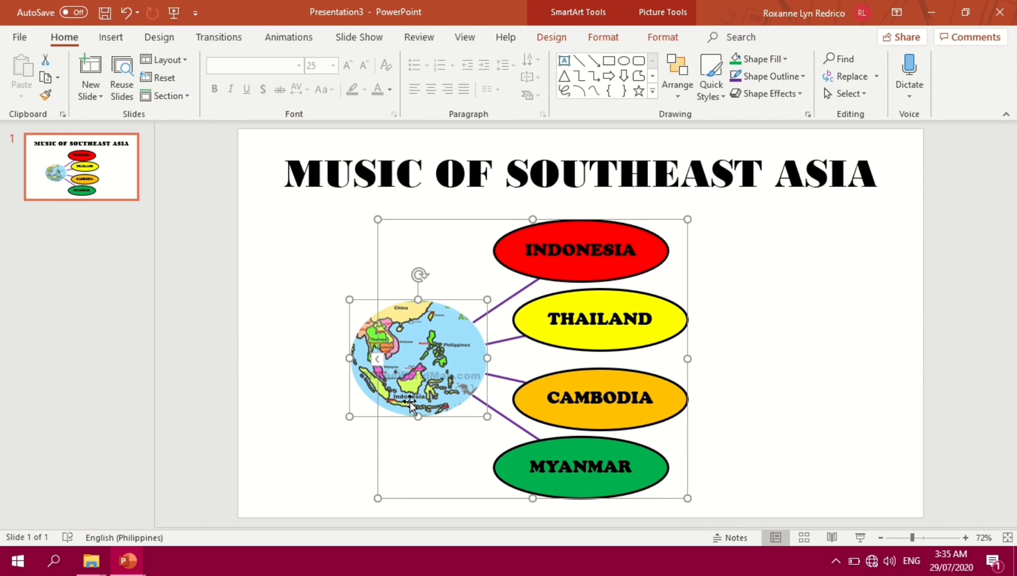
Step: Give the map globe picture a 2¼ pt outline
{"action": "left_click", "coordinate": [607, 36]}
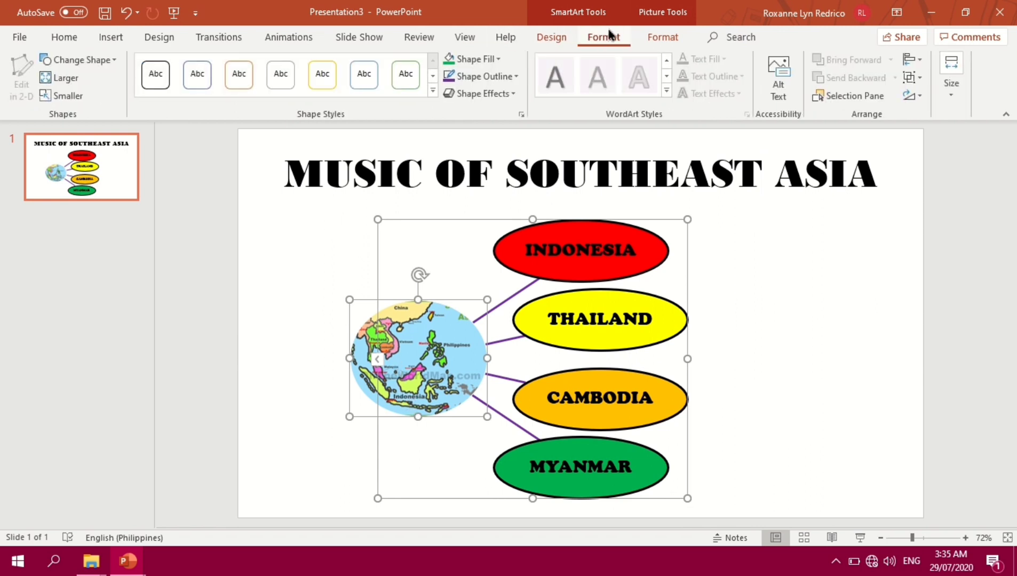
{"action": "left_click", "coordinate": [517, 76]}
{"action": "mouse_move", "coordinate": [522, 264]}
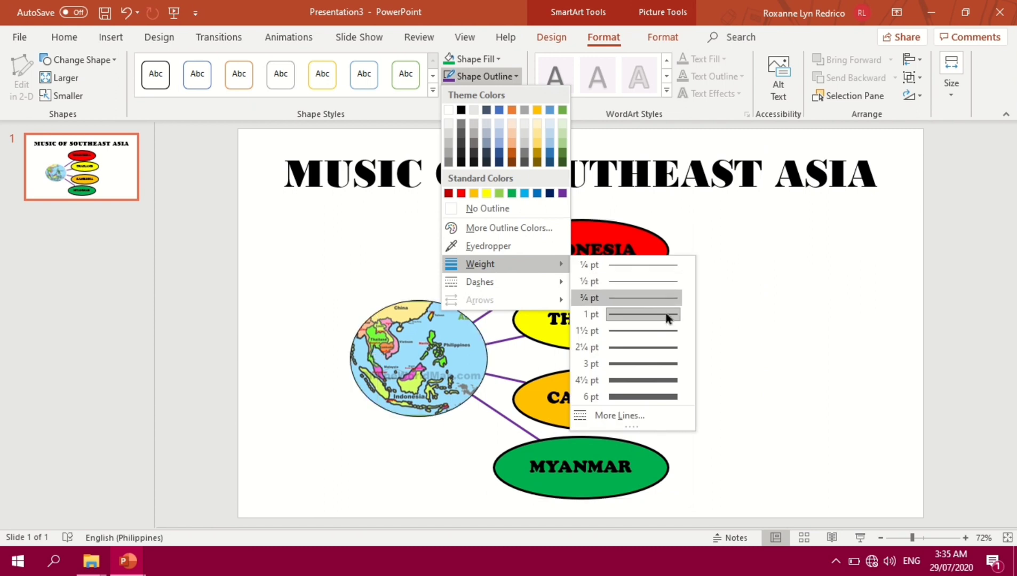
{"action": "left_click", "coordinate": [666, 352]}
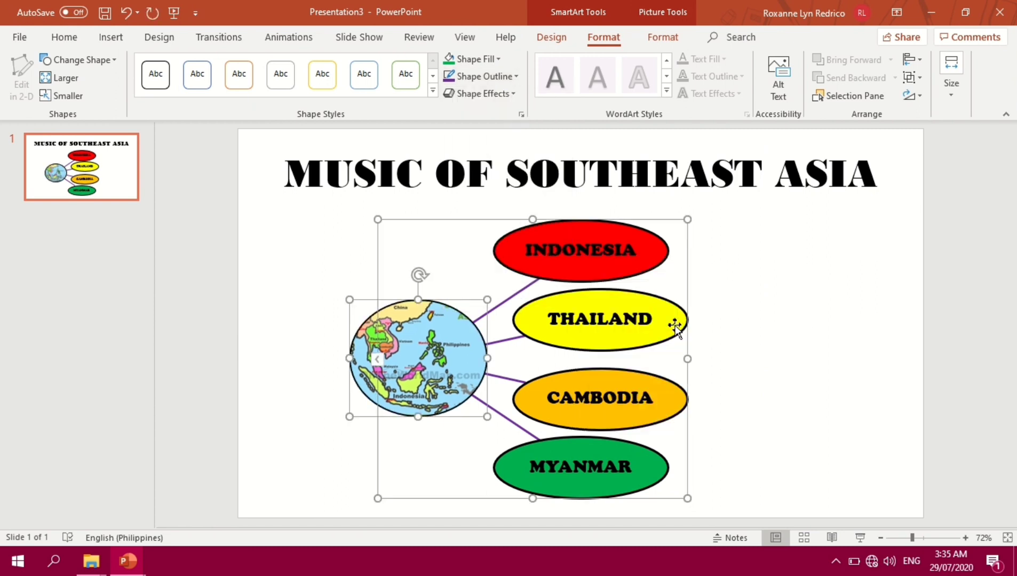
{"action": "left_click", "coordinate": [747, 329]}
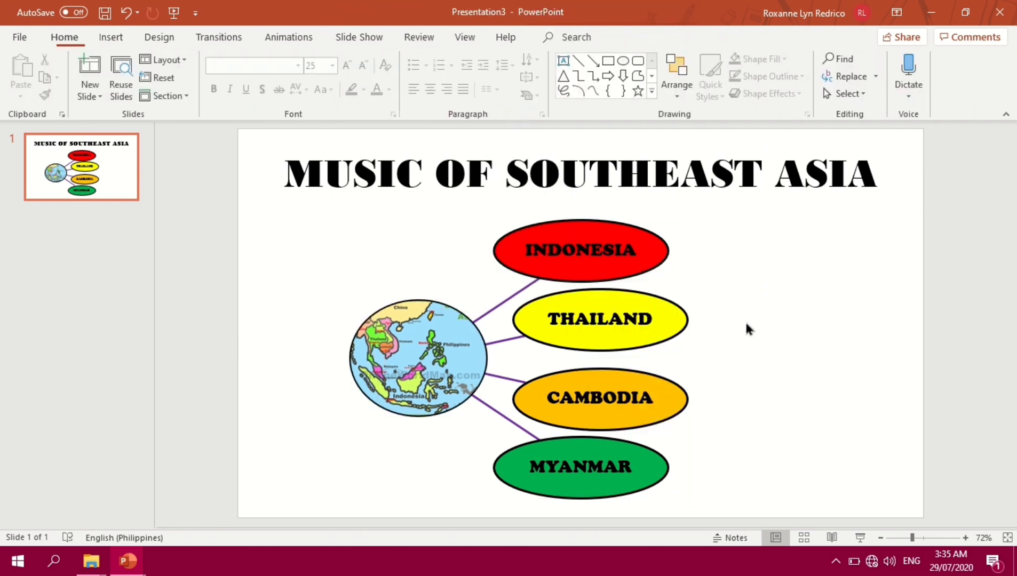
{"action": "left_click", "coordinate": [459, 334]}
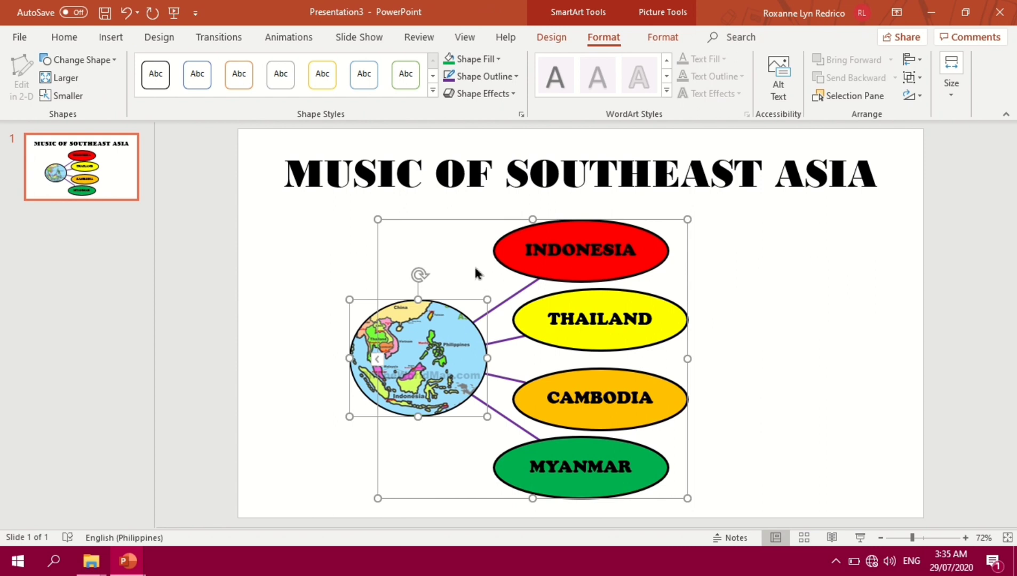
Step: Group the globe with the country diagram, move it right, enlarge it slightly, then ungroup it
{"action": "key", "text": "ctrl+g"}
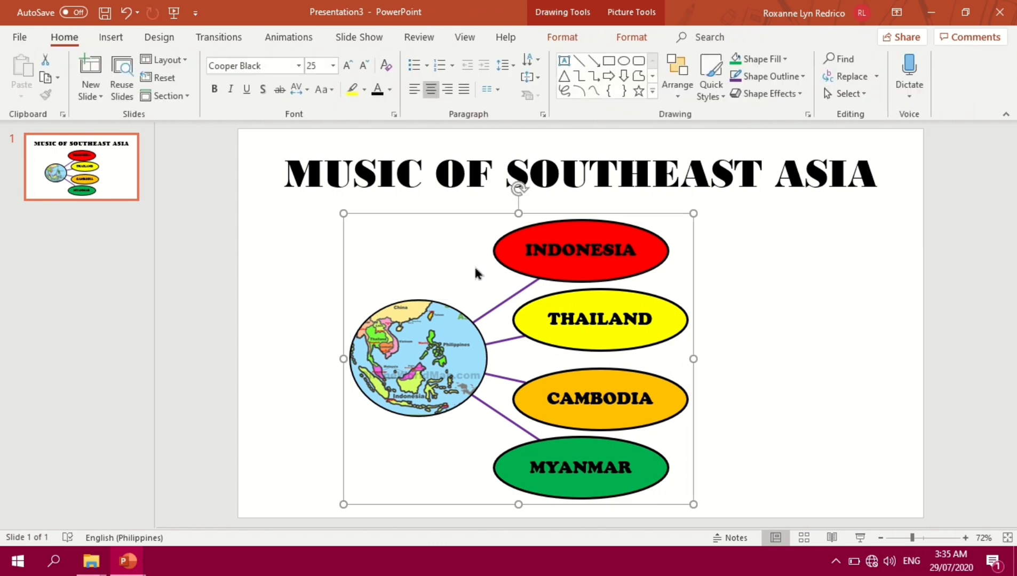
{"action": "left_click_drag", "start_coordinate": [423, 216], "coordinate": [491, 214]}
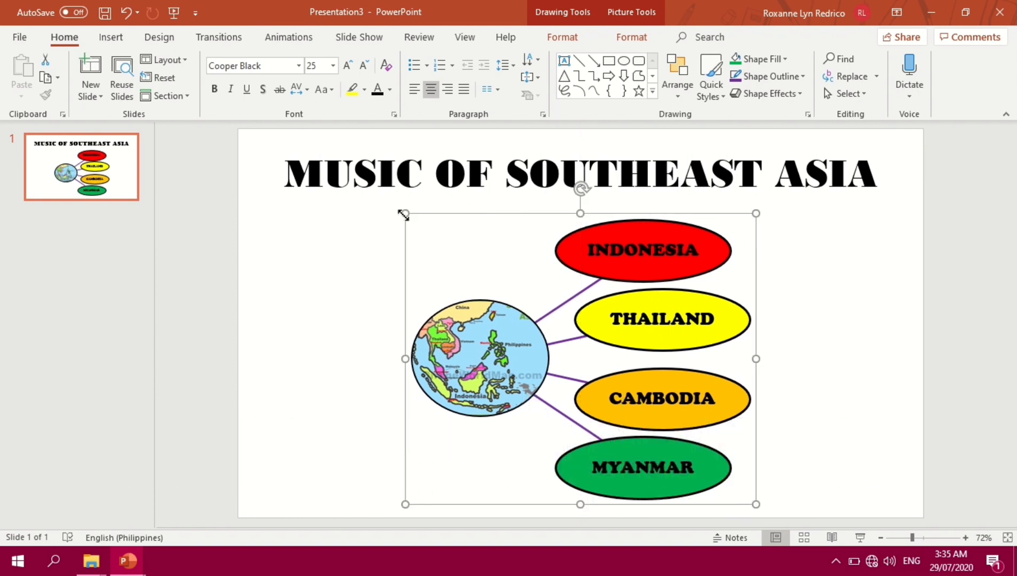
{"action": "left_click_drag", "start_coordinate": [404, 215], "coordinate": [390, 205]}
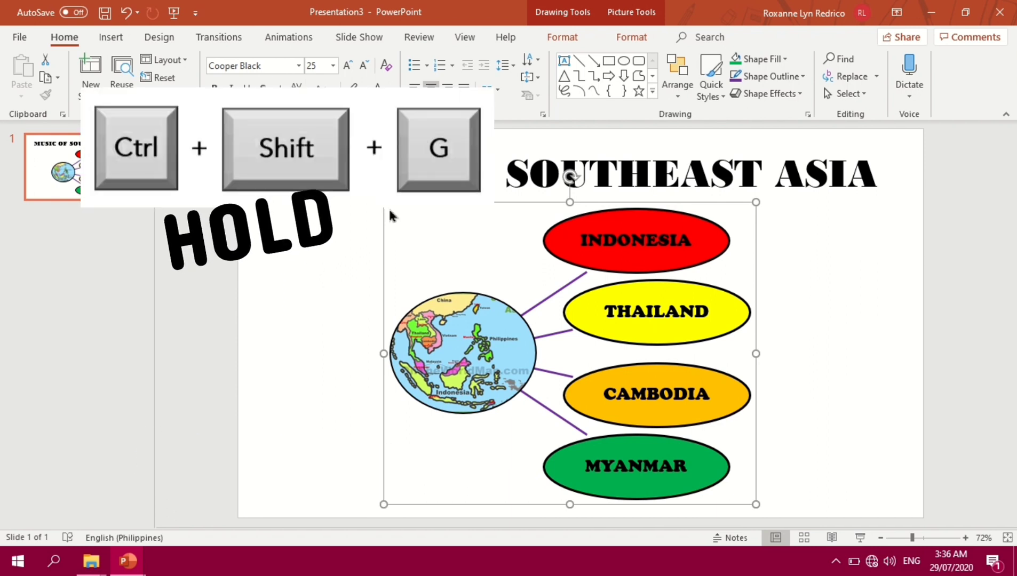
{"action": "key", "text": "ctrl+shift+g"}
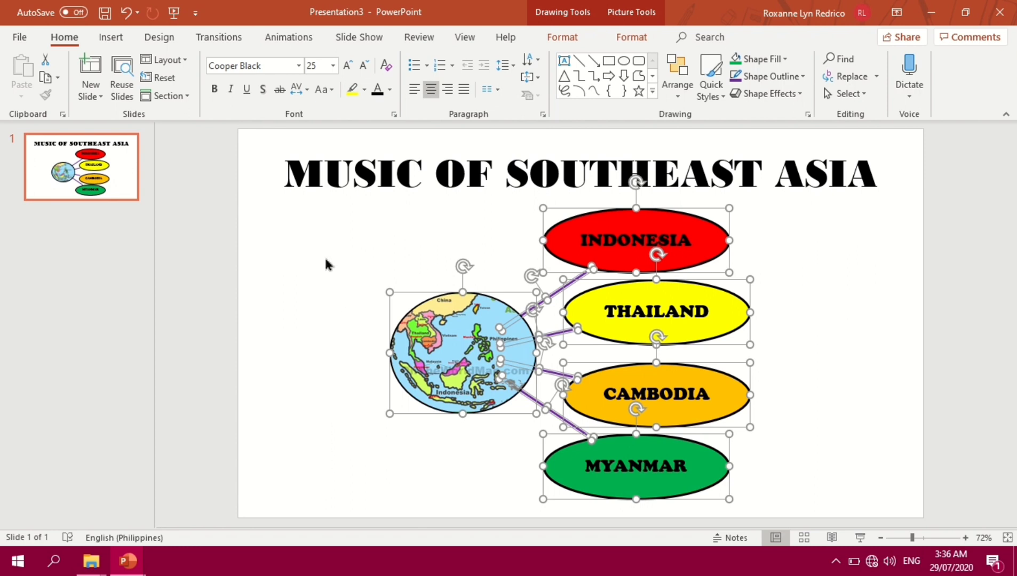
{"action": "left_click", "coordinate": [306, 264]}
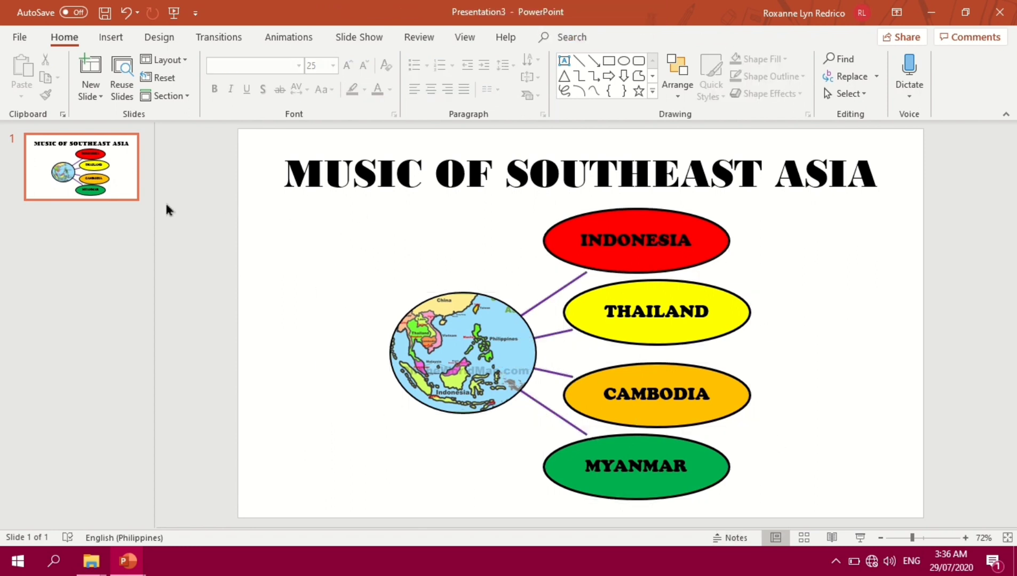
{"action": "right_click", "coordinate": [121, 168]}
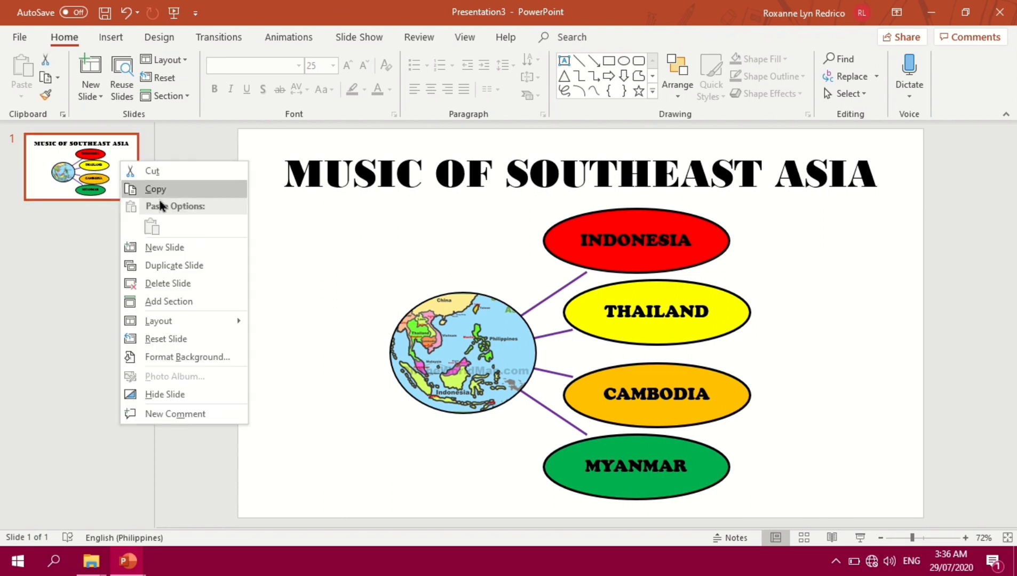
Step: Duplicate slide 1 as slide 2, then return to slide 1
{"action": "left_click", "coordinate": [223, 266]}
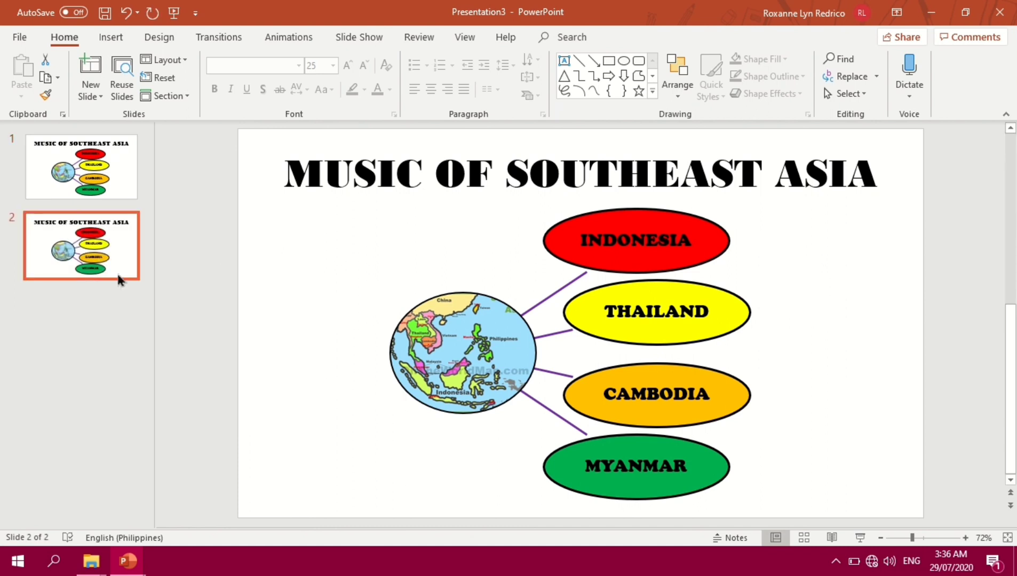
{"action": "left_click", "coordinate": [118, 176]}
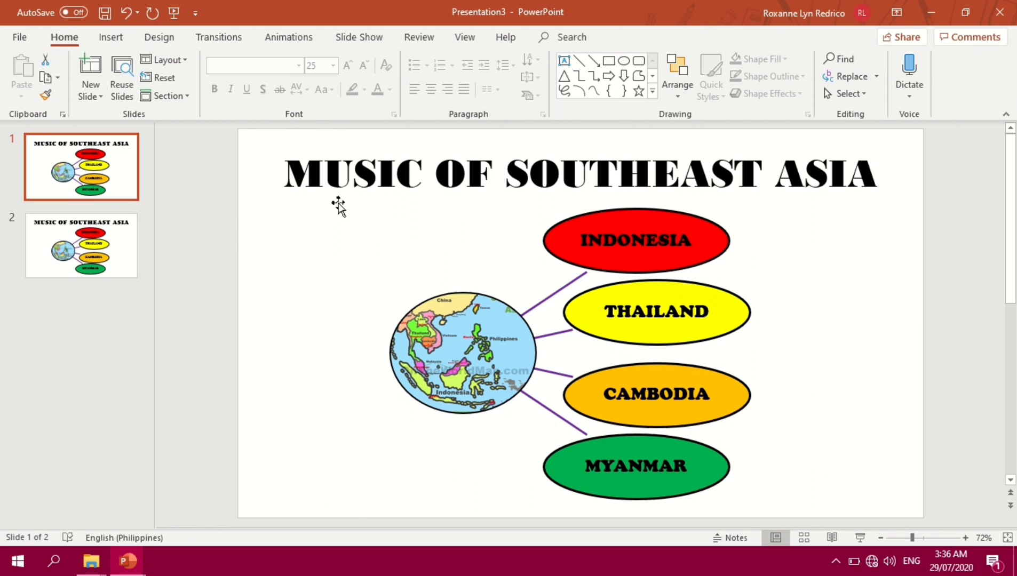
Step: Park the globe left of slide 1 and the INDONESIA, THAILAND, CAMBODIA and MYANMAR ovals off the right
{"action": "left_click_drag", "start_coordinate": [443, 338], "coordinate": [125, 320]}
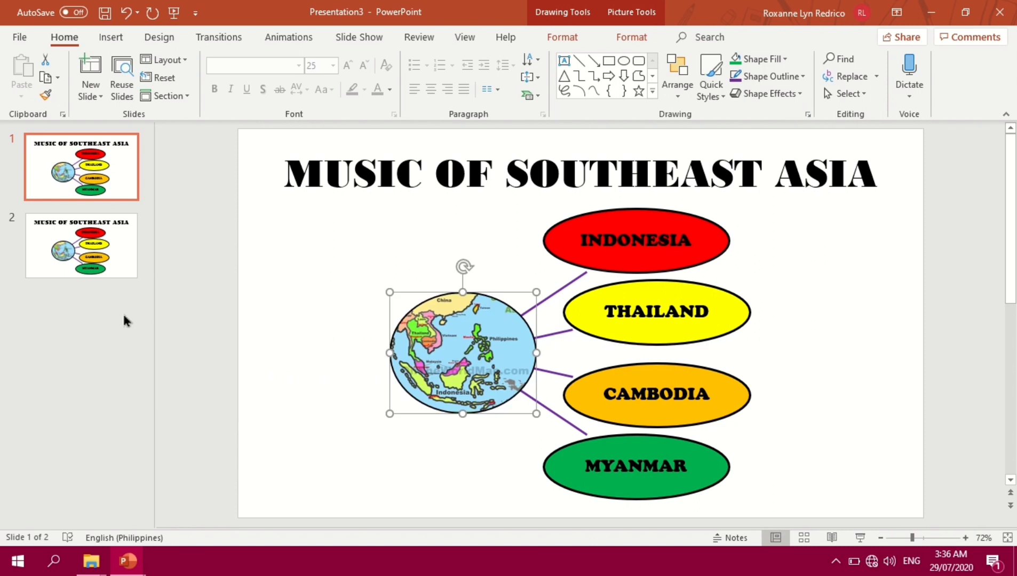
{"action": "left_click_drag", "start_coordinate": [442, 342], "coordinate": [247, 327]}
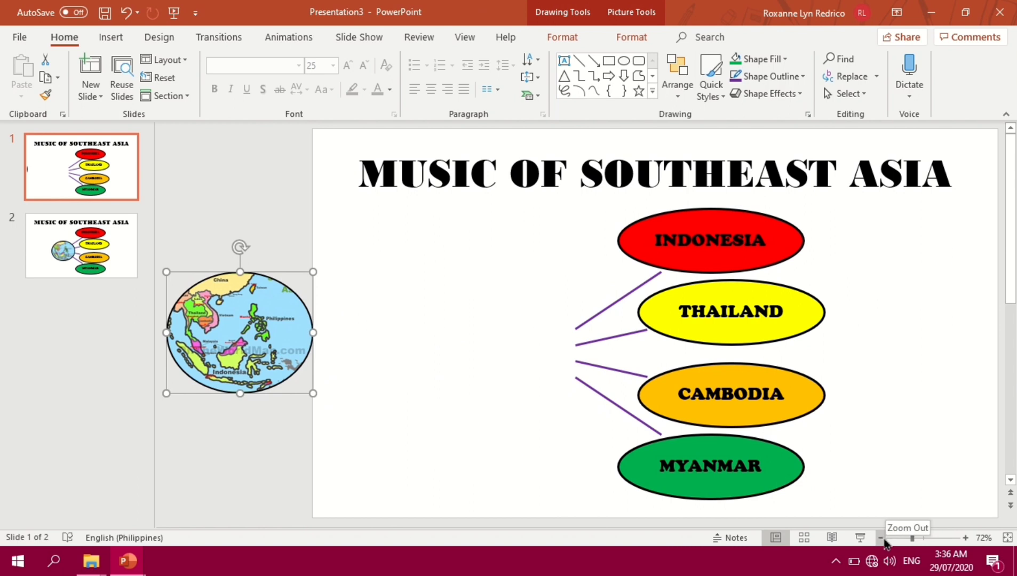
{"action": "left_click", "coordinate": [881, 538]}
{"action": "left_click", "coordinate": [881, 538]}
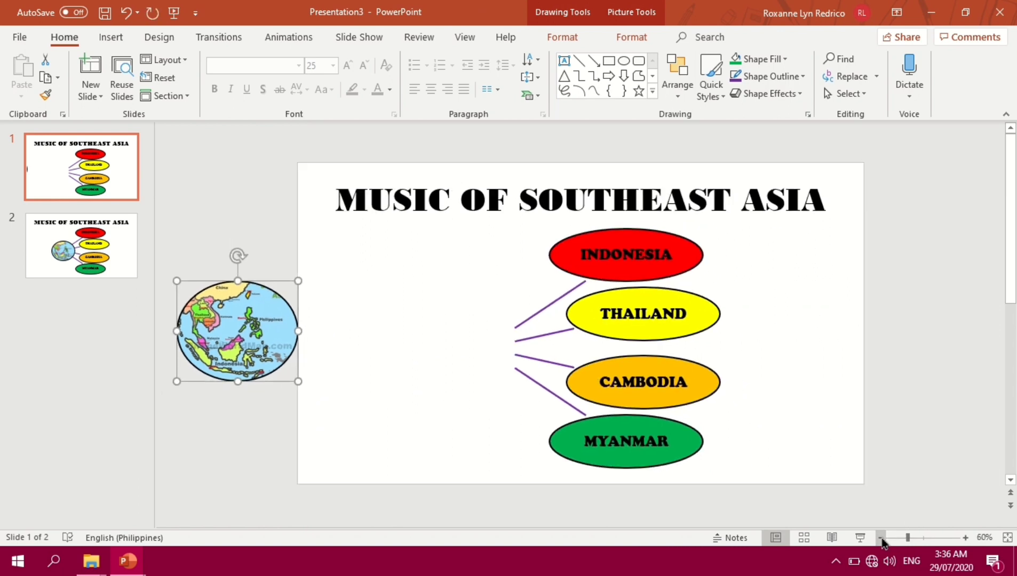
{"action": "left_click_drag", "start_coordinate": [672, 270], "coordinate": [982, 265]}
{"action": "left_click_drag", "start_coordinate": [680, 313], "coordinate": [981, 311]}
{"action": "left_click_drag", "start_coordinate": [643, 399], "coordinate": [941, 388]}
{"action": "left_click_drag", "start_coordinate": [672, 426], "coordinate": [977, 424]}
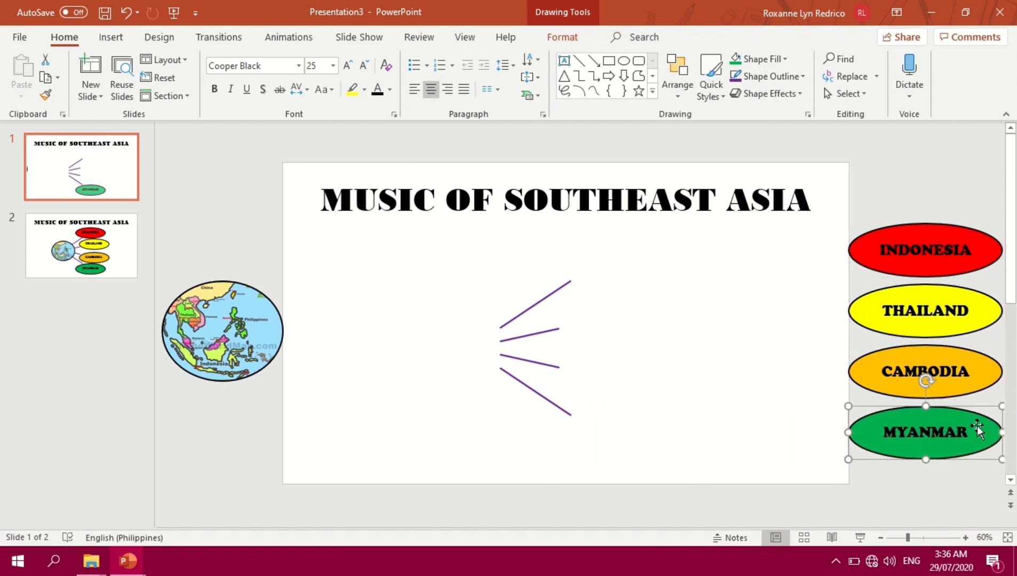
Step: Move the purple connector lines off the top and bottom edges of slide 1
{"action": "left_click_drag", "start_coordinate": [531, 312], "coordinate": [531, 141]}
{"action": "left_click_drag", "start_coordinate": [538, 365], "coordinate": [550, 168]}
{"action": "left_click_drag", "start_coordinate": [541, 415], "coordinate": [561, 507]}
{"action": "scroll", "coordinate": [565, 494], "scroll_direction": "down", "scroll_amount": 3}
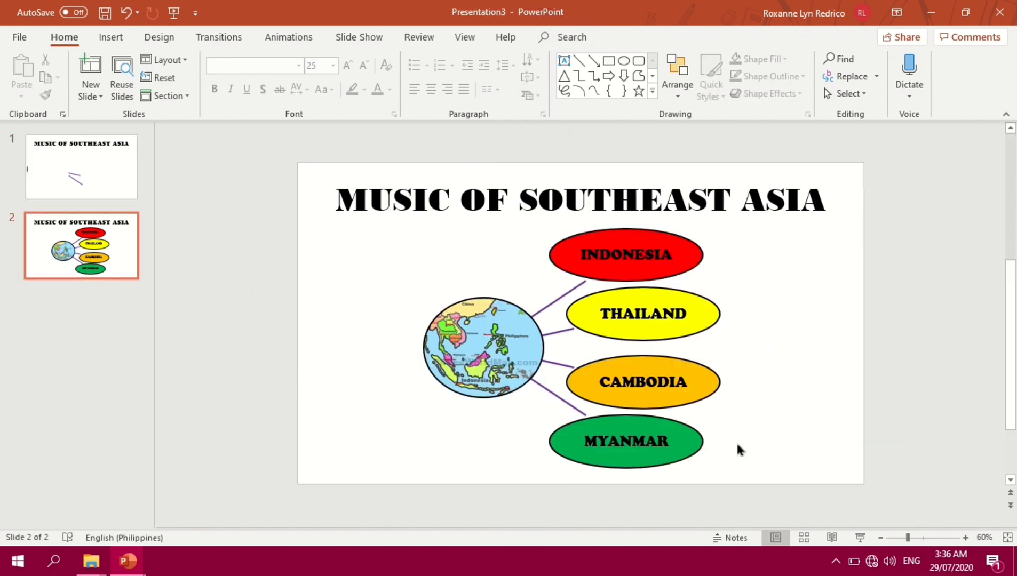
{"action": "left_click", "coordinate": [96, 197]}
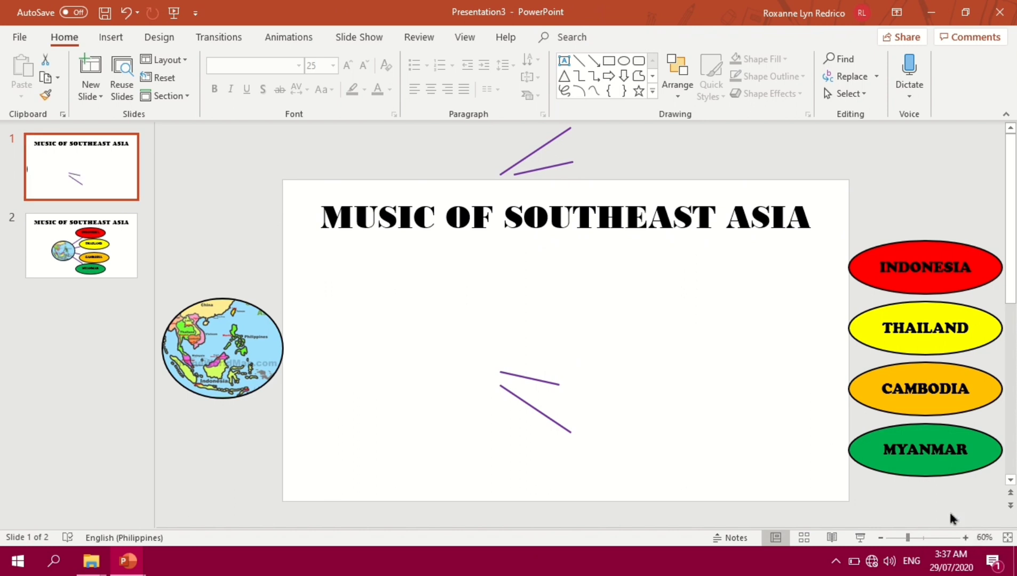
{"action": "mouse_move", "coordinate": [552, 416]}
{"action": "left_mouse_down"}
{"action": "mouse_move", "coordinate": [538, 508]}
{"action": "mouse_move", "coordinate": [523, 525]}
{"action": "left_mouse_up"}
{"action": "left_click_drag", "start_coordinate": [523, 404], "coordinate": [511, 514]}
{"action": "left_click_drag", "start_coordinate": [539, 386], "coordinate": [538, 515]}
Step: Move the title text box to the middle of slide 1
{"action": "left_click", "coordinate": [517, 218]}
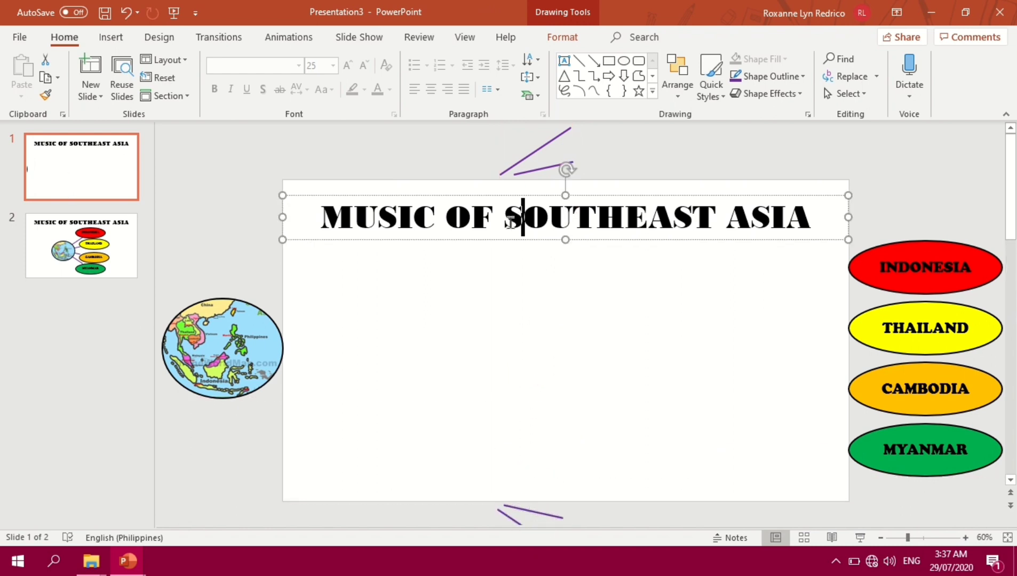
{"action": "left_click", "coordinate": [513, 196]}
{"action": "left_click_drag", "start_coordinate": [539, 196], "coordinate": [536, 317]}
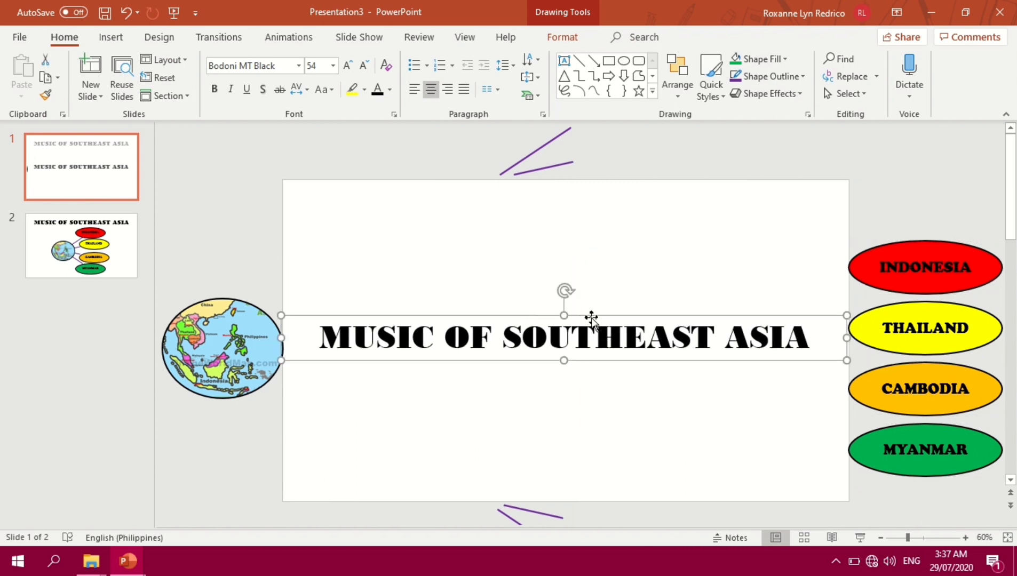
{"action": "key", "text": "Right"}
{"action": "key", "text": "Right"}
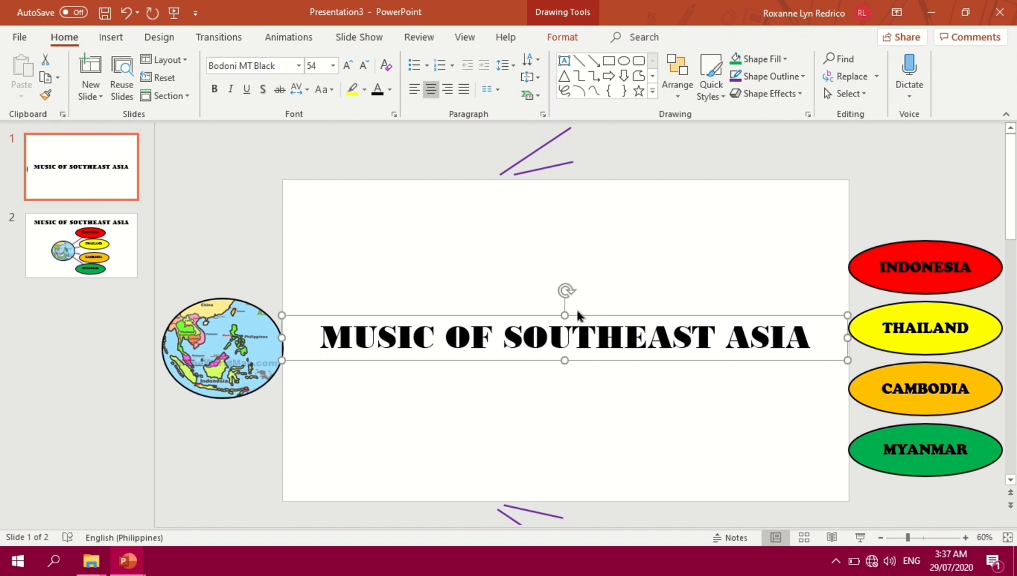
{"action": "left_click", "coordinate": [232, 233]}
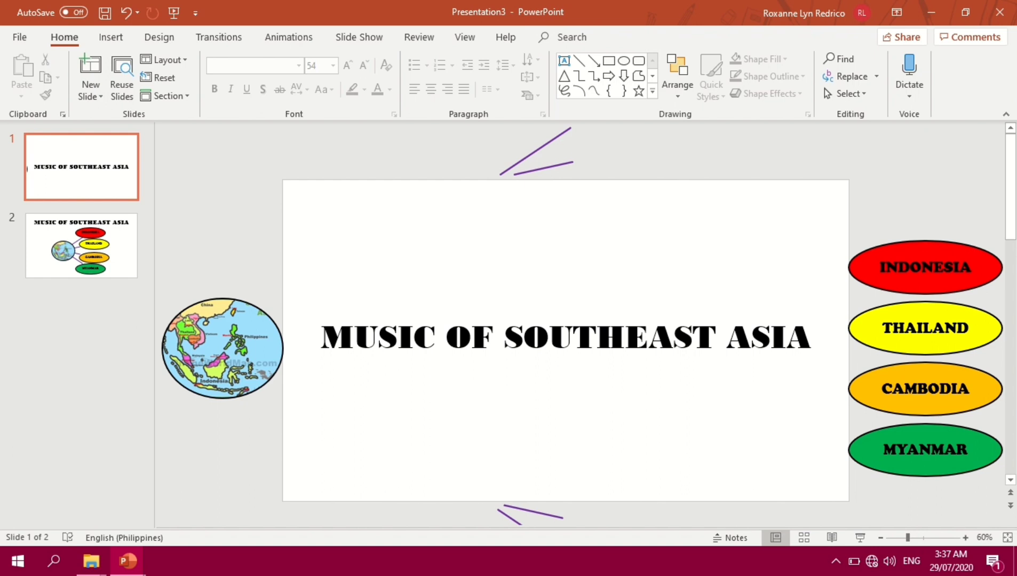
{"action": "left_click", "coordinate": [116, 246]}
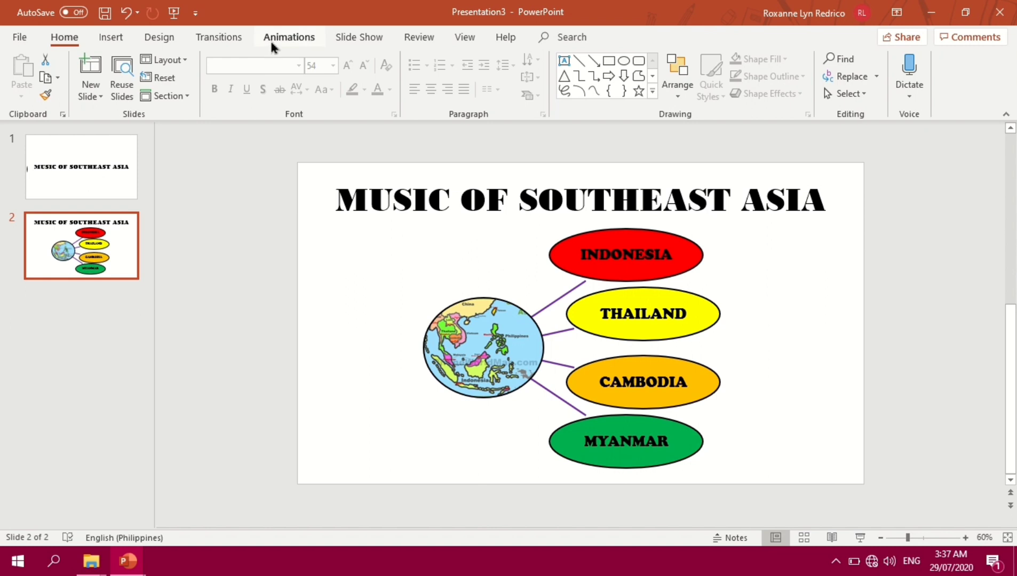
Step: Apply the Morph transition to slide 2 and preview it several times
{"action": "left_click", "coordinate": [230, 47]}
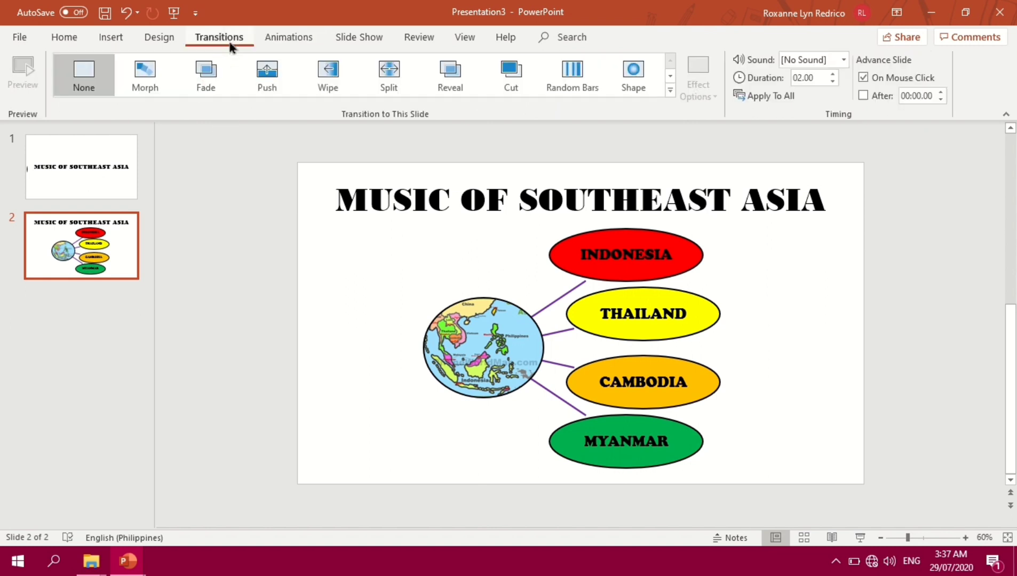
{"action": "left_click", "coordinate": [154, 78]}
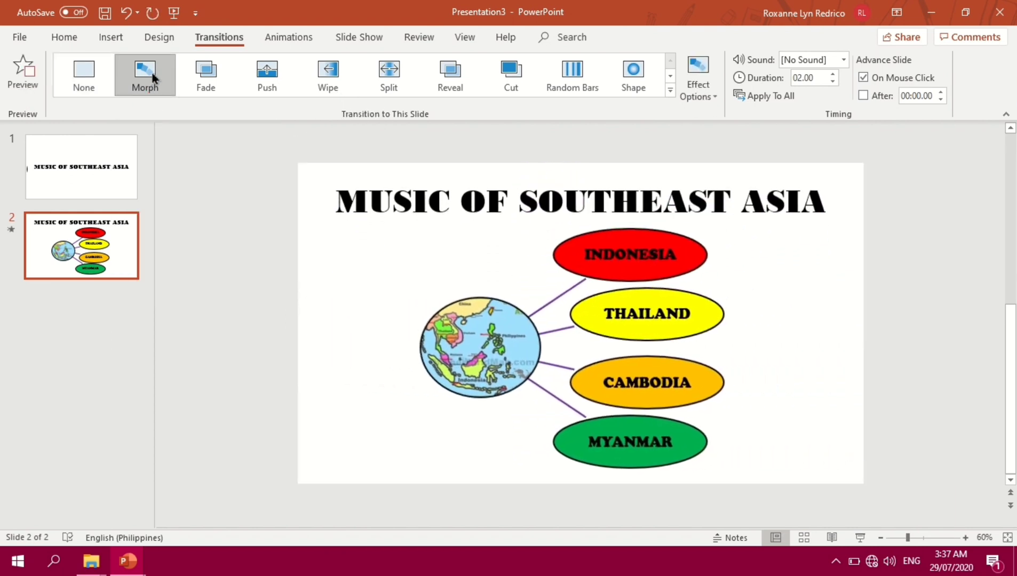
{"action": "left_click", "coordinate": [153, 77]}
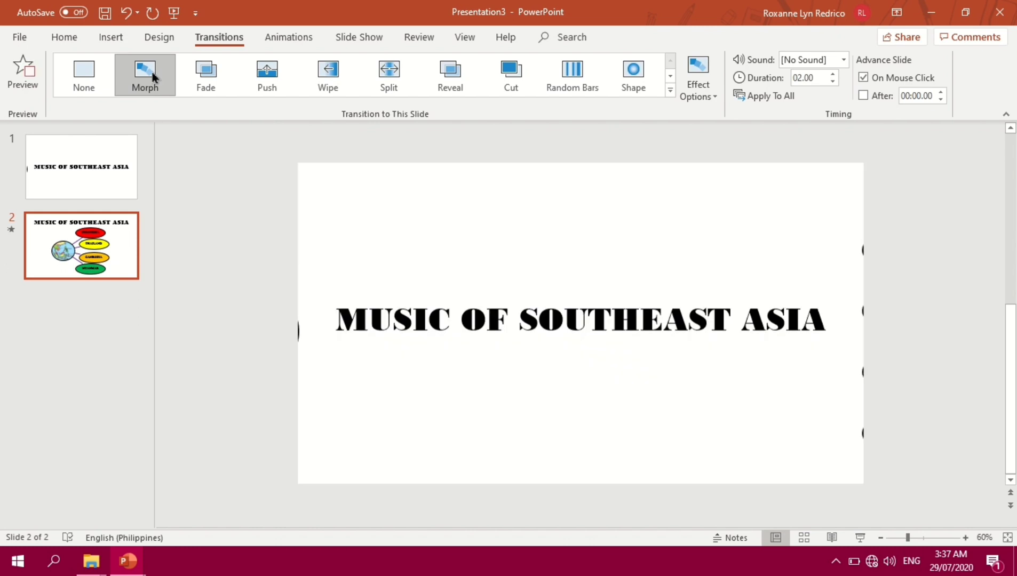
{"action": "left_click", "coordinate": [153, 77]}
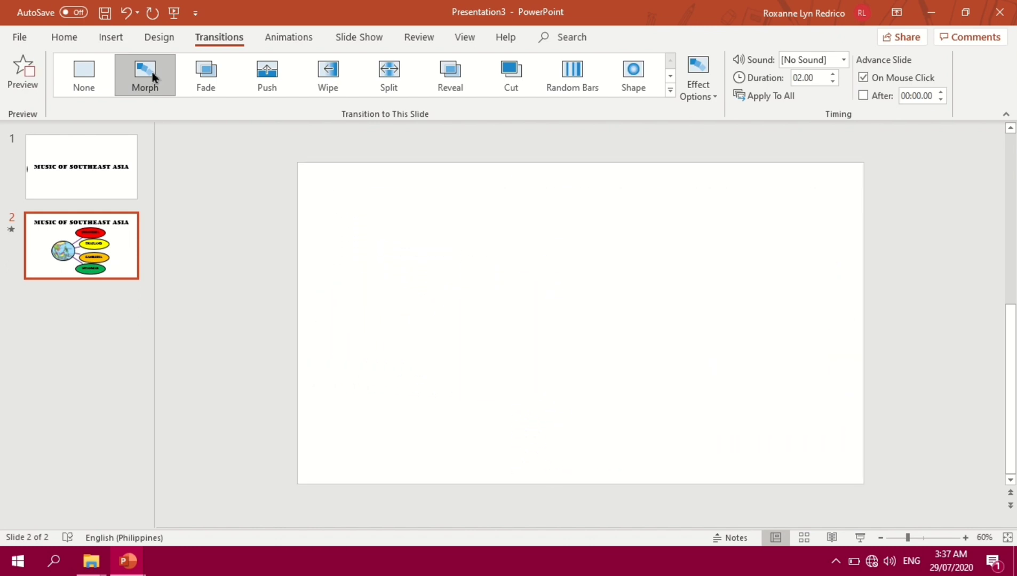
{"action": "left_click", "coordinate": [153, 78]}
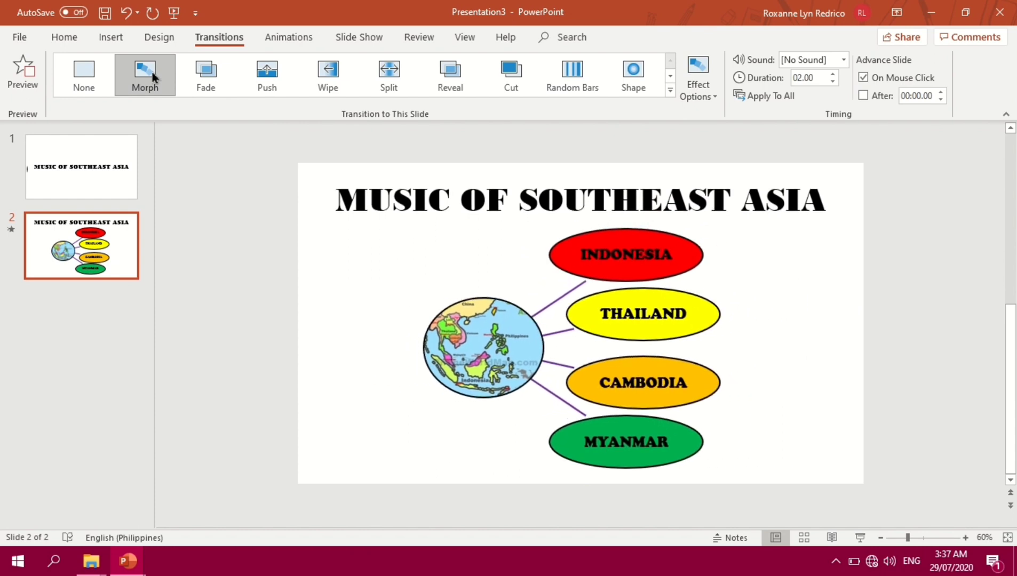
{"action": "left_click", "coordinate": [176, 235]}
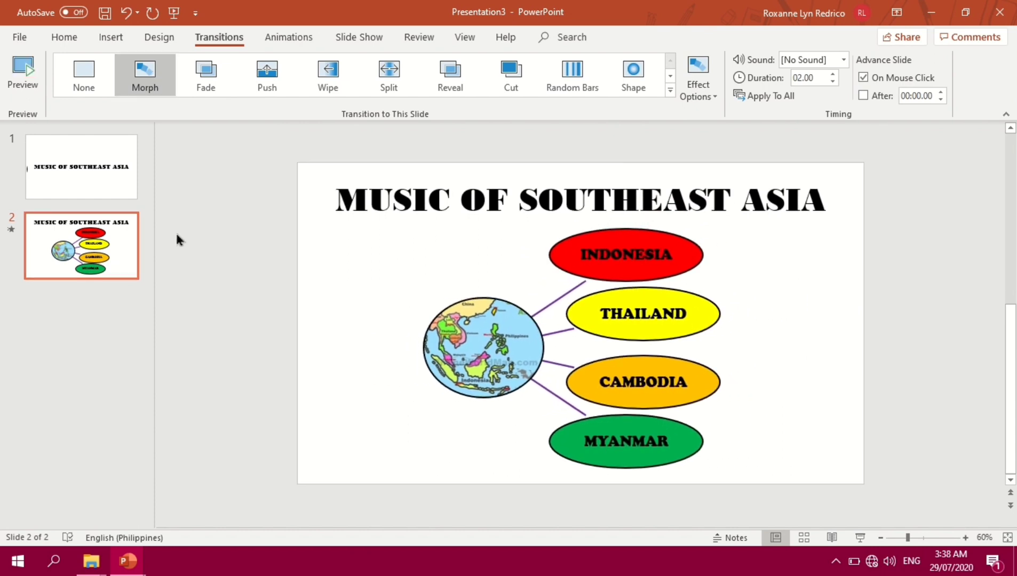
{"action": "left_click", "coordinate": [132, 248]}
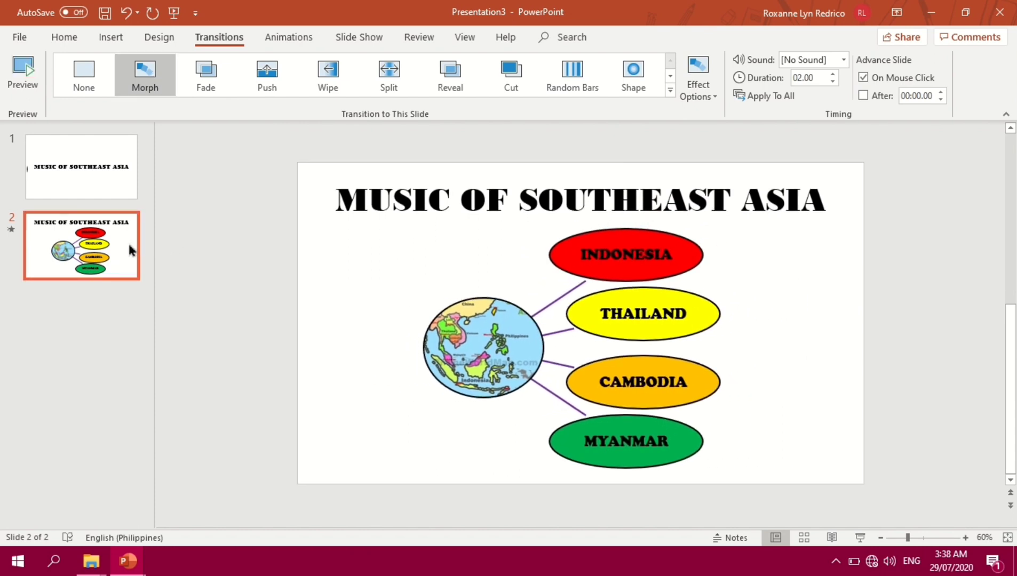
Step: Duplicate slide 2 as slide 3, move the globe lower right and stack the four ovals on the left
{"action": "right_click", "coordinate": [131, 248]}
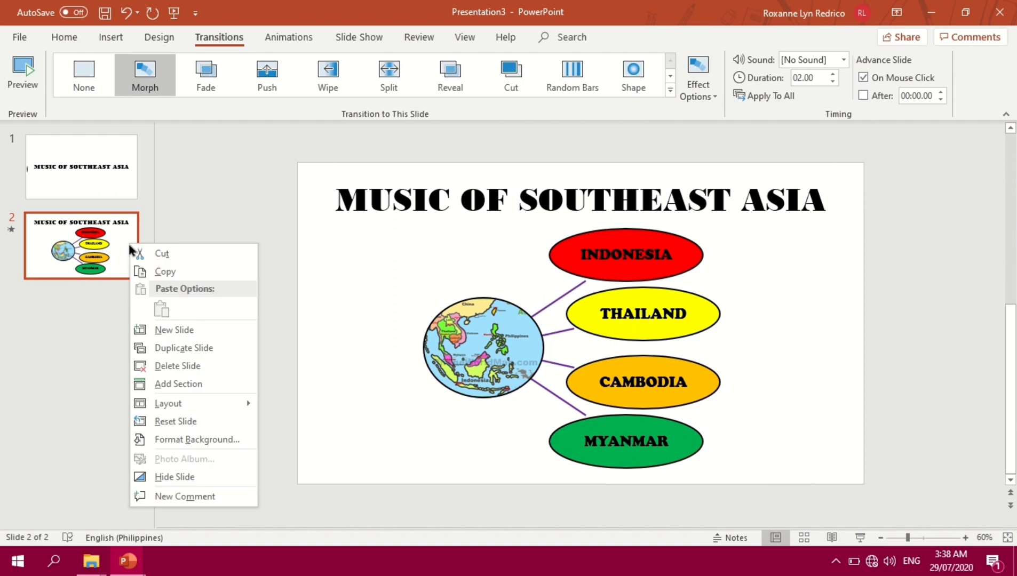
{"action": "left_click", "coordinate": [212, 348]}
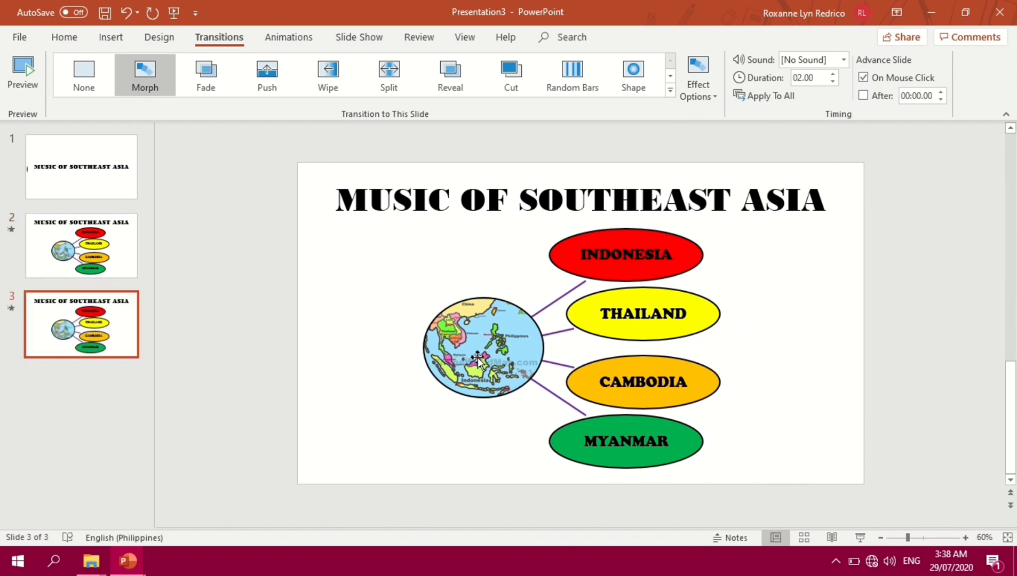
{"action": "left_click_drag", "start_coordinate": [438, 364], "coordinate": [772, 429]}
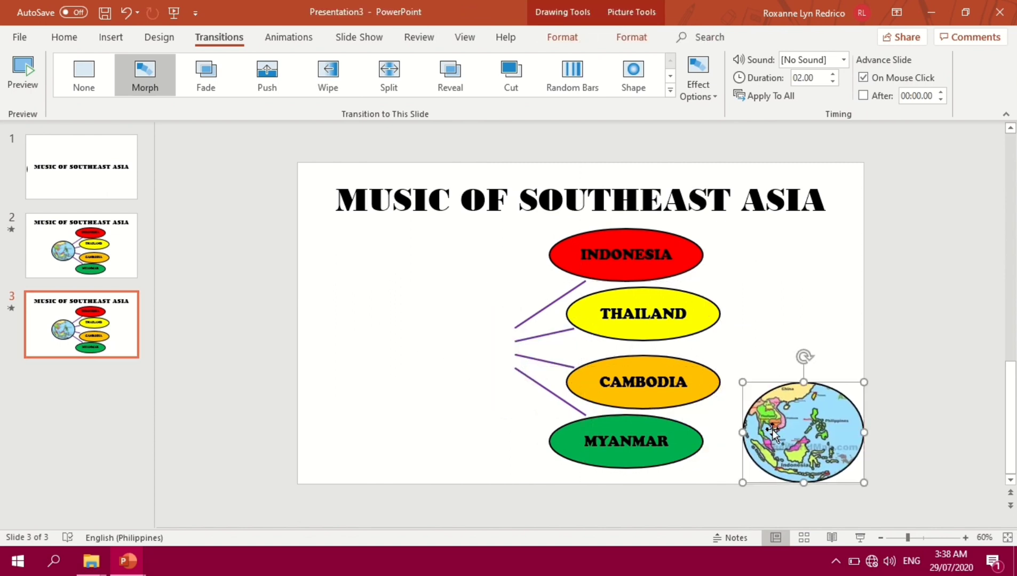
{"action": "left_click_drag", "start_coordinate": [661, 238], "coordinate": [438, 232]}
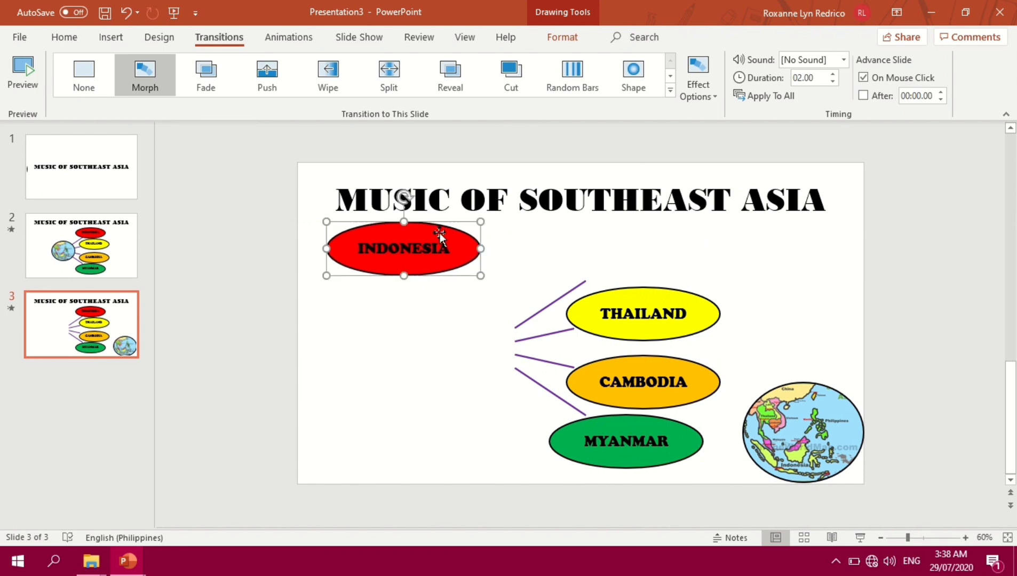
{"action": "left_click_drag", "start_coordinate": [641, 288], "coordinate": [404, 283]}
{"action": "left_click_drag", "start_coordinate": [633, 367], "coordinate": [414, 365]}
{"action": "left_click_drag", "start_coordinate": [601, 420], "coordinate": [381, 408]}
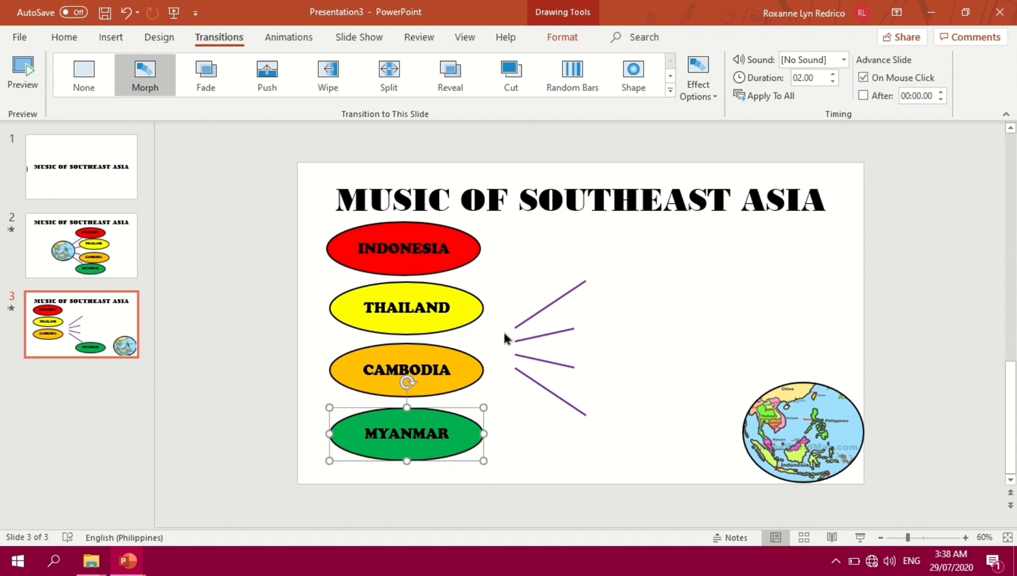
Step: Move the four purple lines past the slide's right edge and preview the Morph transition
{"action": "left_click_drag", "start_coordinate": [538, 307], "coordinate": [902, 279]}
{"action": "left_click_drag", "start_coordinate": [773, 331], "coordinate": [910, 315]}
{"action": "left_click_drag", "start_coordinate": [570, 368], "coordinate": [918, 374]}
{"action": "left_click_drag", "start_coordinate": [546, 390], "coordinate": [906, 421]}
{"action": "left_click_drag", "start_coordinate": [893, 330], "coordinate": [905, 327]}
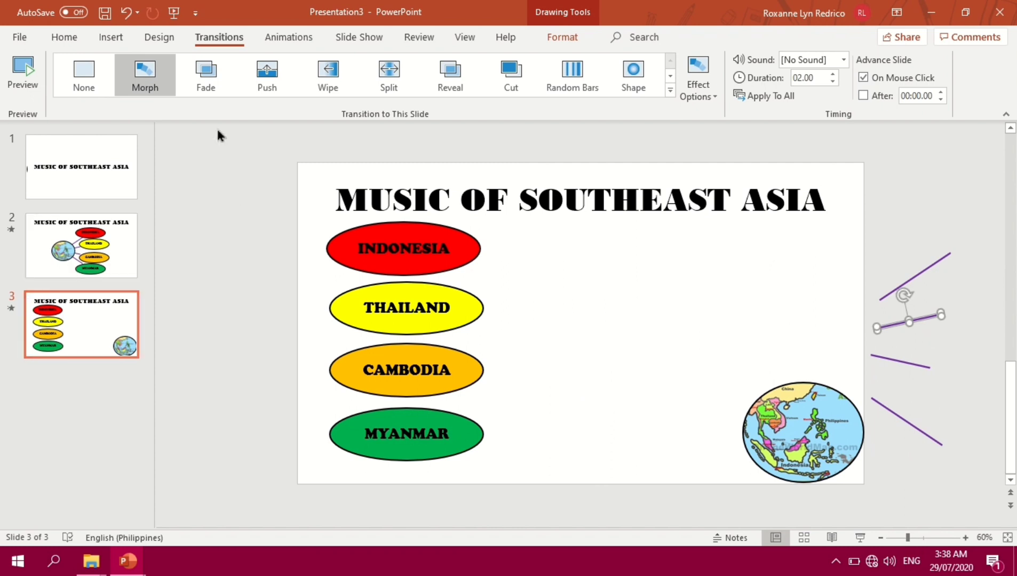
{"action": "left_click", "coordinate": [149, 70]}
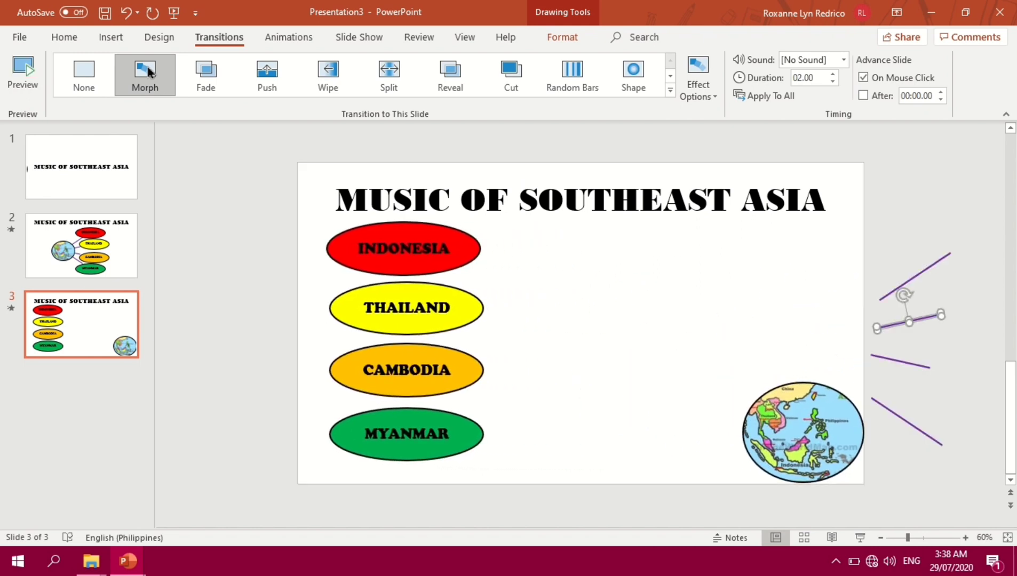
{"action": "left_click", "coordinate": [148, 70]}
{"action": "left_click", "coordinate": [180, 230]}
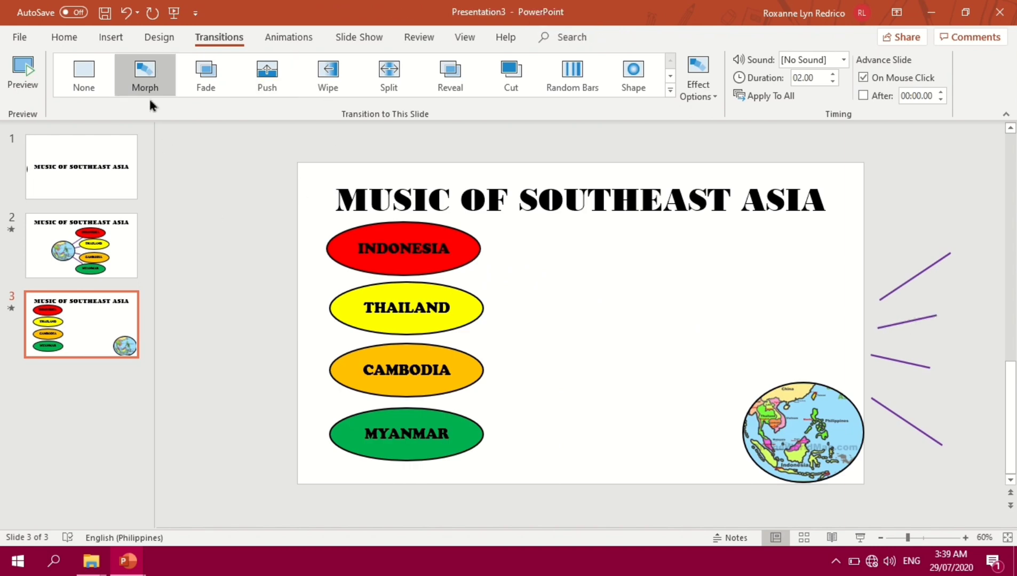
{"action": "left_click", "coordinate": [120, 42]}
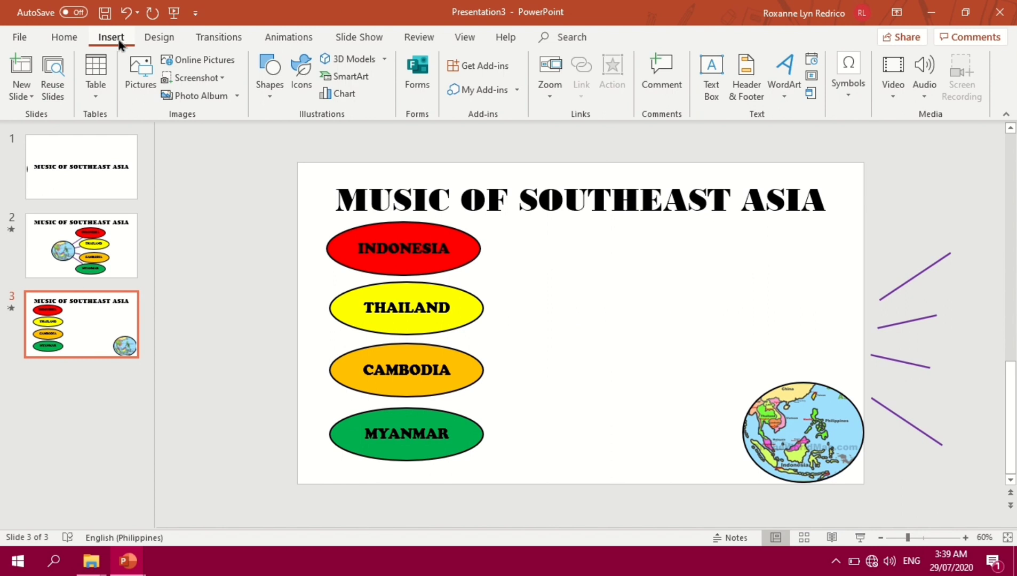
{"action": "left_click", "coordinate": [704, 84]}
Step: Add a text box beside INDONESIA reading VOCAL MUSIC and GAMELAN ENSEMBLE on two lines
{"action": "left_click_drag", "start_coordinate": [517, 232], "coordinate": [702, 268]}
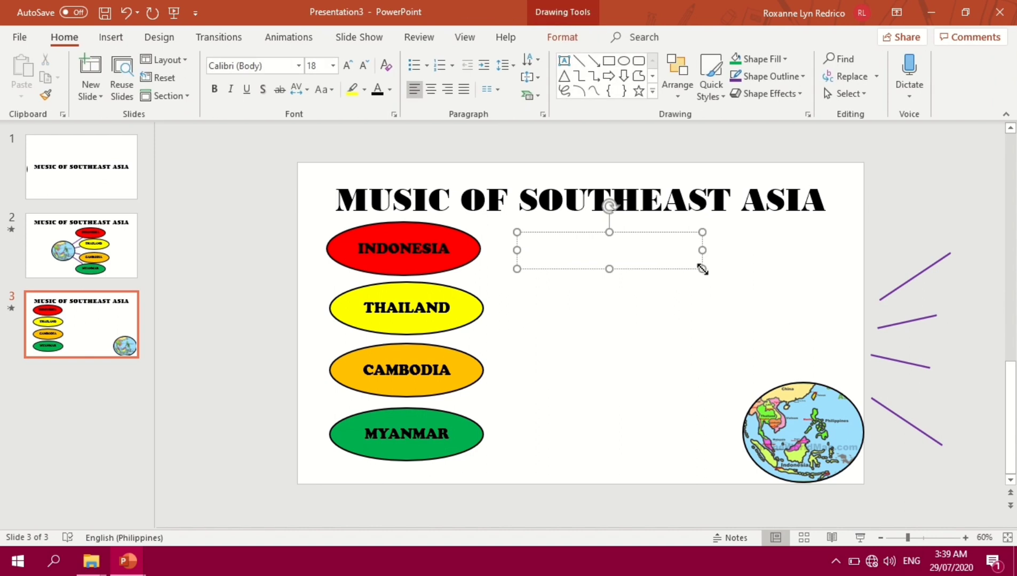
{"action": "type", "text": "VO"}
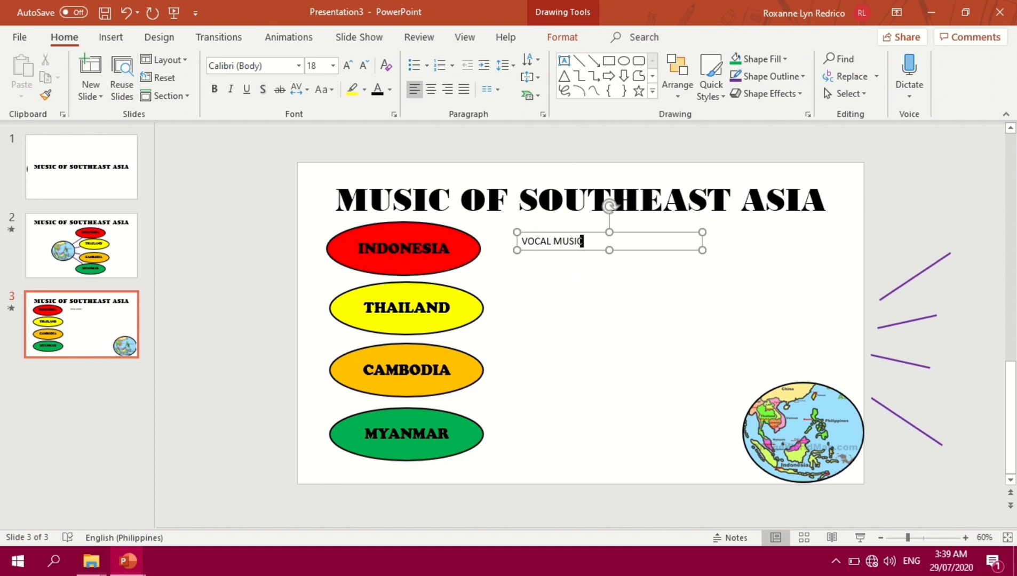
{"action": "type", "text": "CAL MUSIC"}
{"action": "key", "text": "Return"}
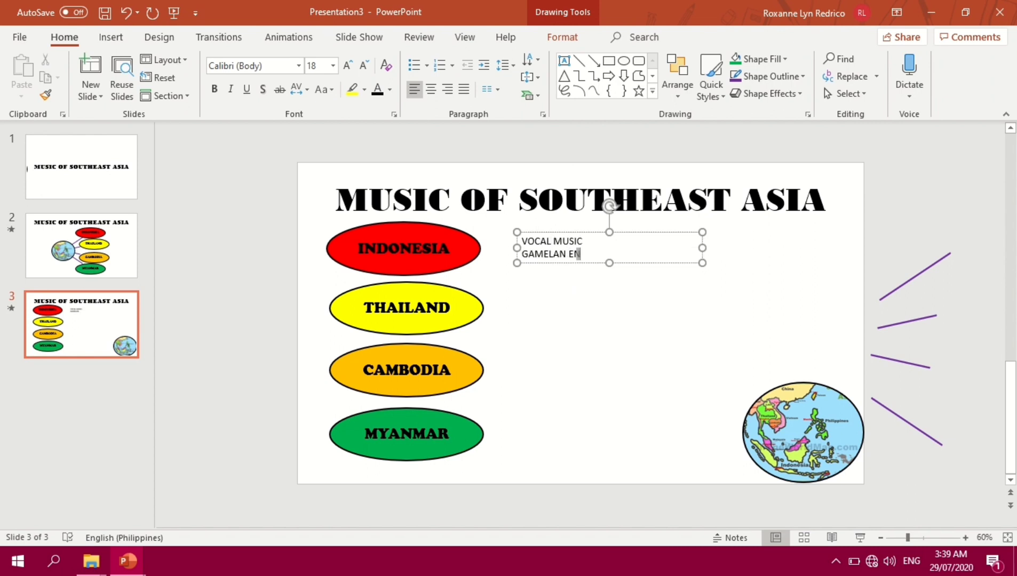
{"action": "left_click", "coordinate": [966, 538]}
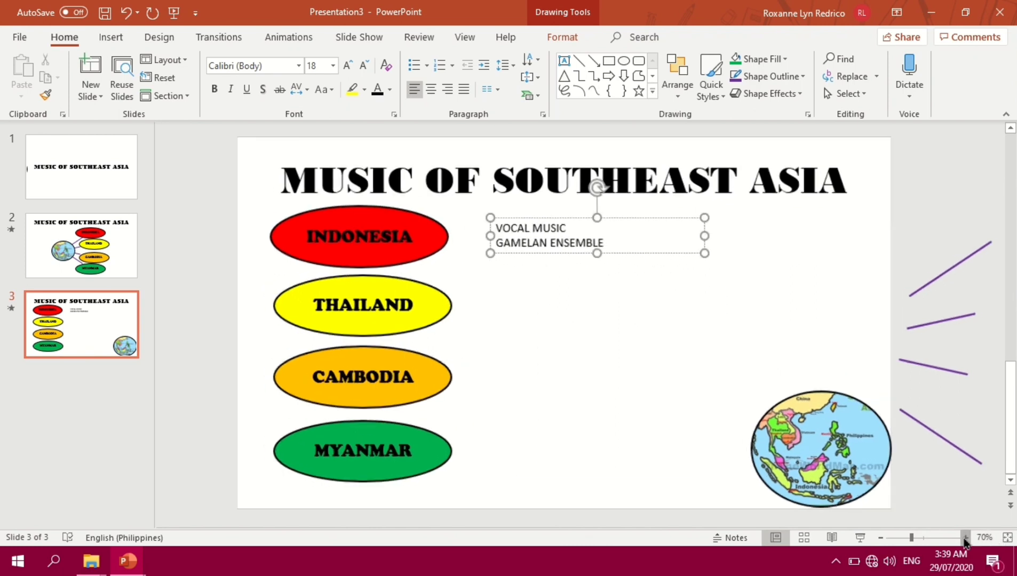
{"action": "left_click", "coordinate": [965, 538]}
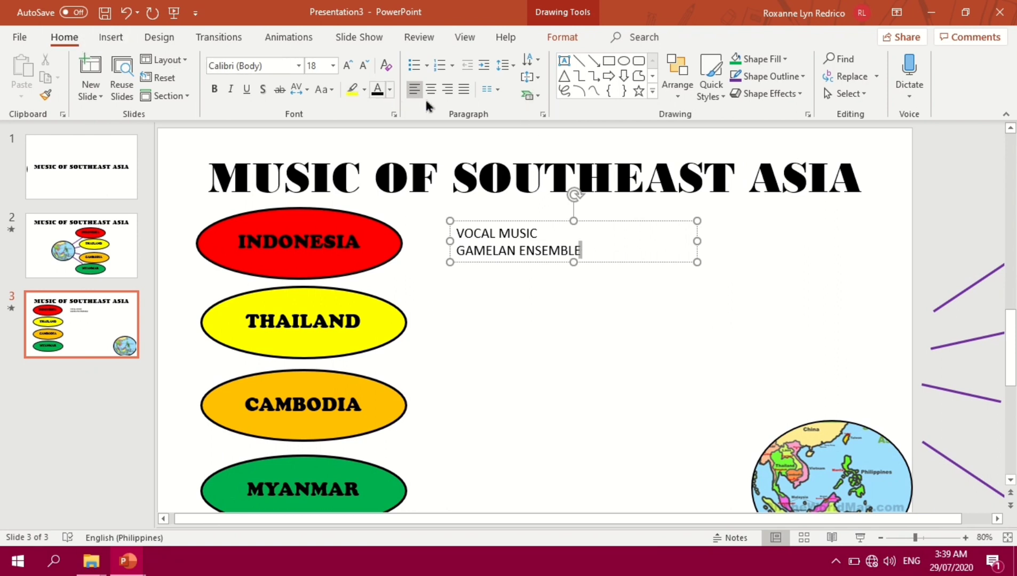
{"action": "left_click", "coordinate": [538, 99]}
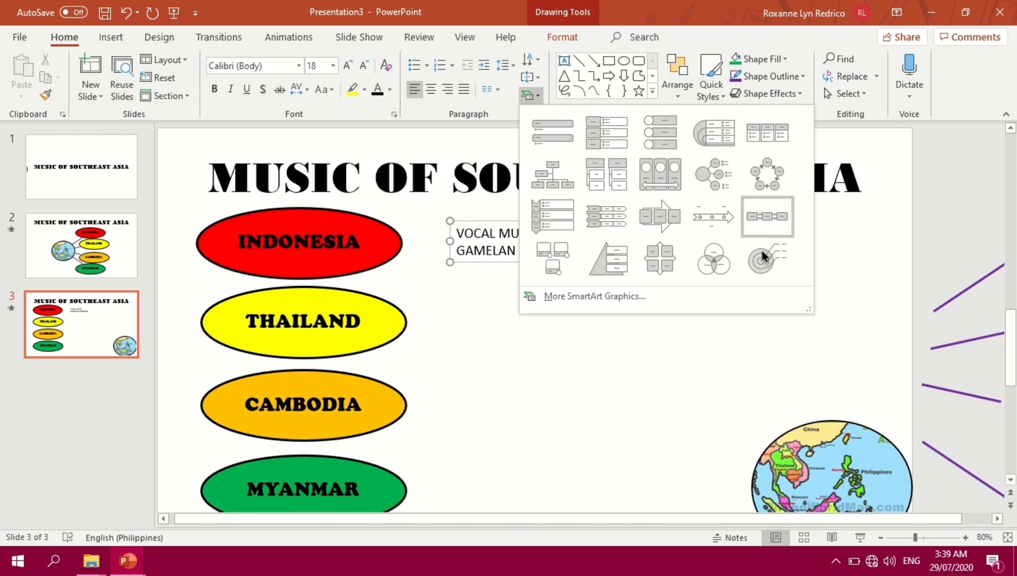
Step: Turn the labels into a Vertical Bullet List SmartArt in Cooper Black, size 18
{"action": "left_click", "coordinate": [560, 145]}
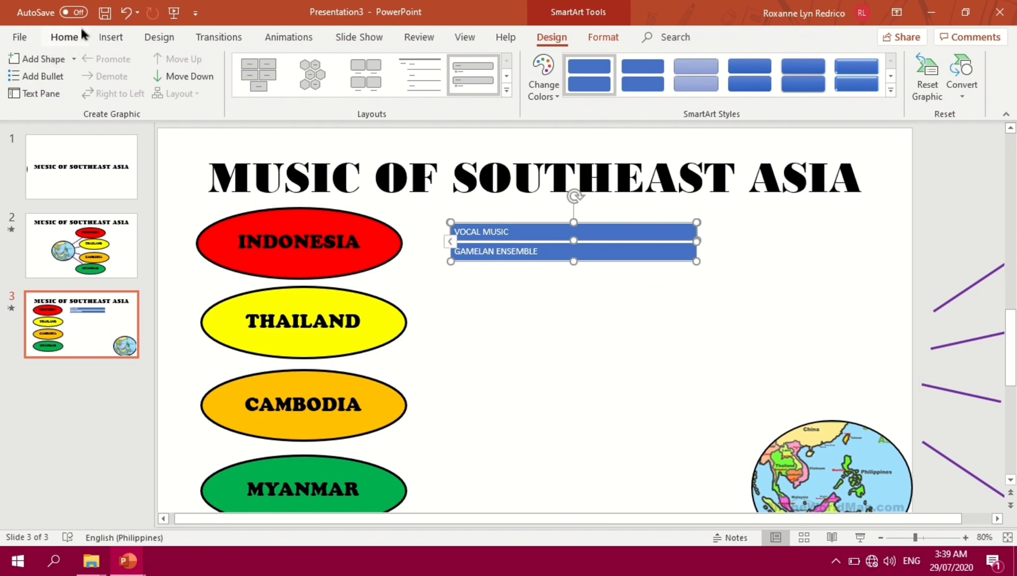
{"action": "left_click", "coordinate": [65, 37]}
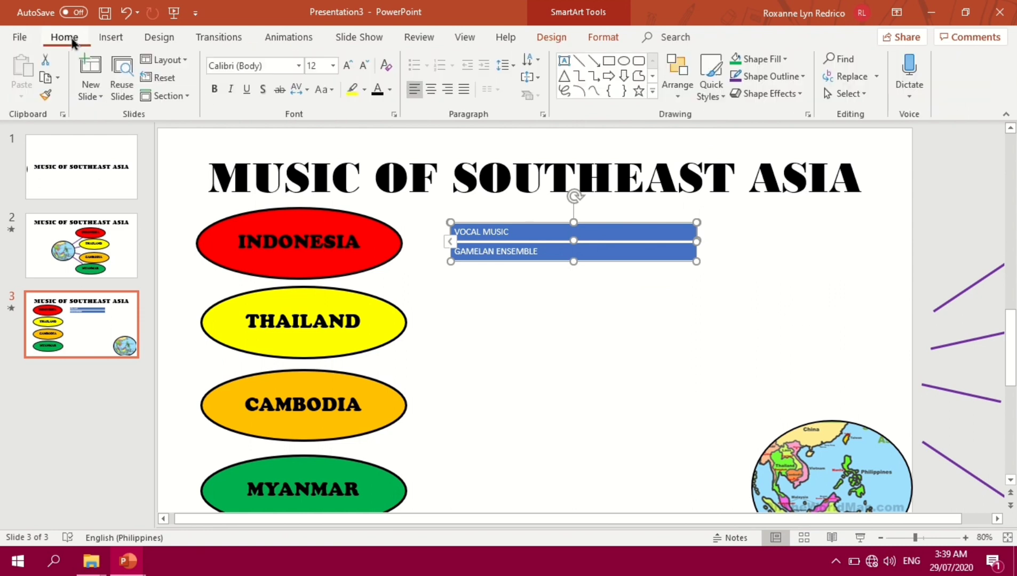
{"action": "left_click", "coordinate": [299, 65]}
{"action": "left_click", "coordinate": [256, 155]}
{"action": "left_click", "coordinate": [555, 251]}
{"action": "left_click", "coordinate": [299, 66]}
{"action": "left_click", "coordinate": [257, 155]}
{"action": "left_click", "coordinate": [640, 298]}
{"action": "left_click", "coordinate": [610, 226]}
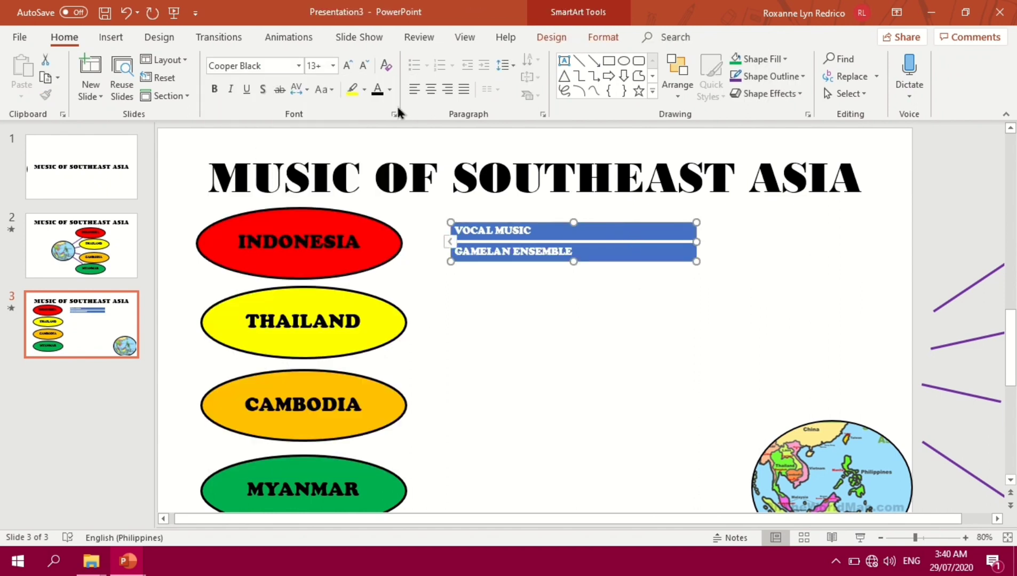
{"action": "left_click", "coordinate": [333, 65]}
{"action": "left_click", "coordinate": [316, 198]}
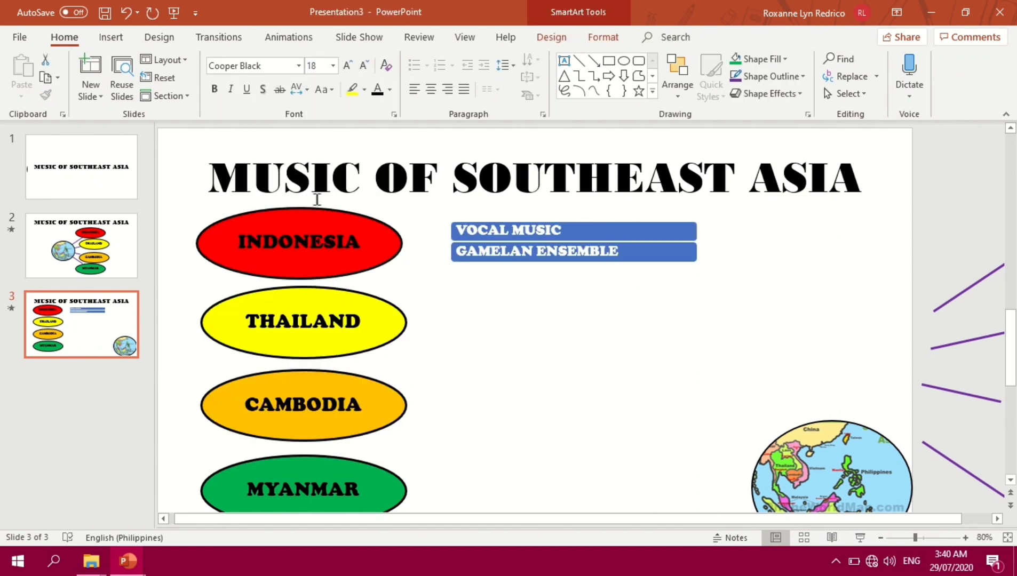
{"action": "left_click", "coordinate": [390, 89]}
{"action": "left_click", "coordinate": [389, 123]}
Step: Fill the VOCAL MUSIC bar orange and the GAMELAN ENSEMBLE bar light gold
{"action": "left_click", "coordinate": [603, 37]}
{"action": "left_click", "coordinate": [497, 58]}
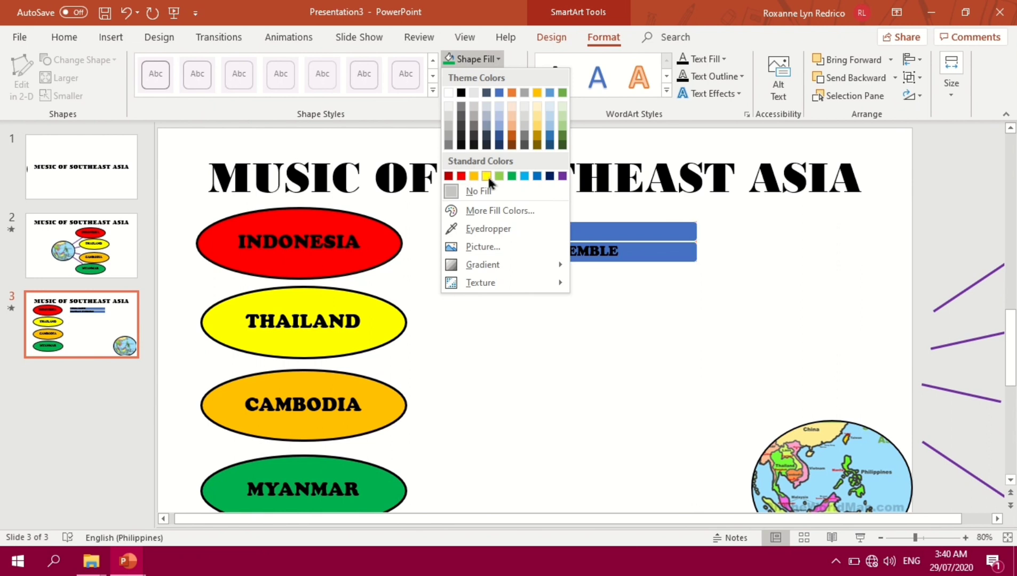
{"action": "left_click", "coordinate": [598, 230]}
{"action": "left_click", "coordinate": [497, 59]}
{"action": "left_click", "coordinate": [511, 93]}
{"action": "left_click", "coordinate": [656, 253]}
{"action": "left_click", "coordinate": [497, 59]}
{"action": "left_click", "coordinate": [536, 122]}
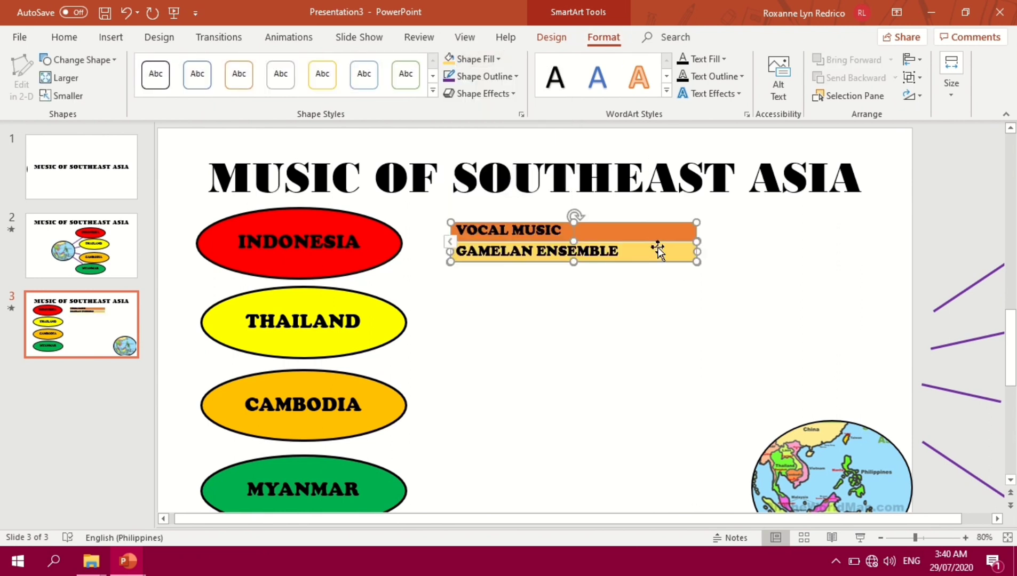
Step: Thicken the bar outlines: 3 pt on the first bar, 2¼ pt on GAMELAN ENSEMBLE
{"action": "left_click", "coordinate": [511, 76]}
{"action": "mouse_move", "coordinate": [480, 264]}
{"action": "left_click", "coordinate": [640, 347]}
{"action": "left_click", "coordinate": [644, 260]}
{"action": "left_click", "coordinate": [512, 76]}
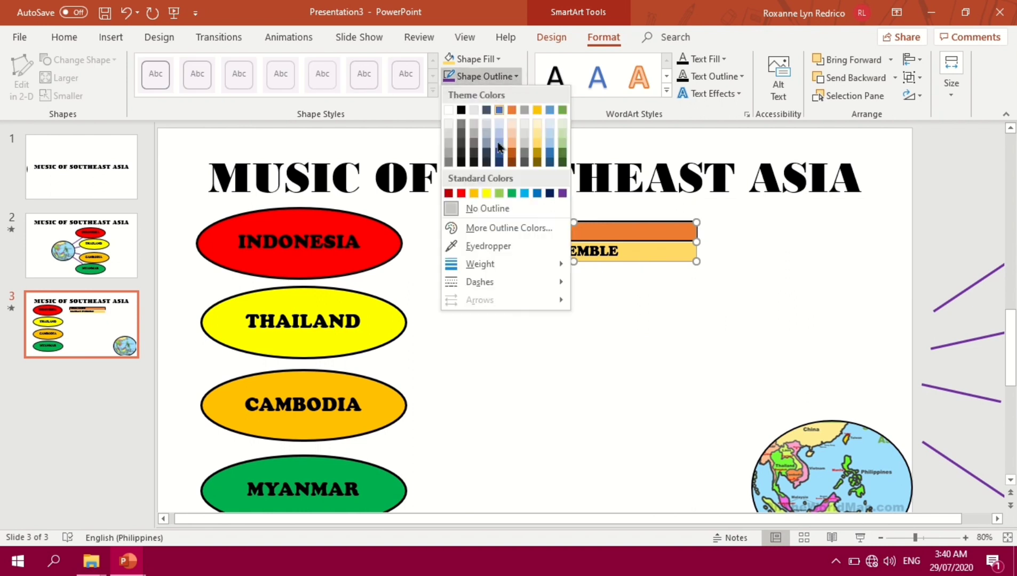
{"action": "left_click", "coordinate": [637, 363]}
{"action": "left_click", "coordinate": [642, 255]}
{"action": "left_click", "coordinate": [511, 76]}
{"action": "mouse_move", "coordinate": [515, 264]}
{"action": "left_click", "coordinate": [630, 348]}
{"action": "left_click", "coordinate": [511, 77]}
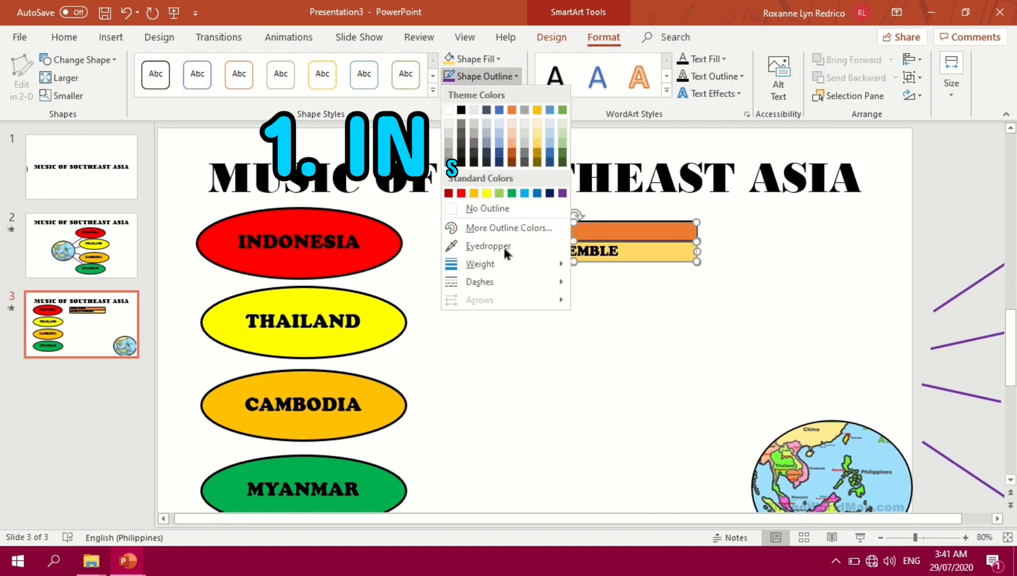
{"action": "left_click", "coordinate": [645, 348]}
{"action": "left_click", "coordinate": [560, 281]}
{"action": "left_click", "coordinate": [575, 249]}
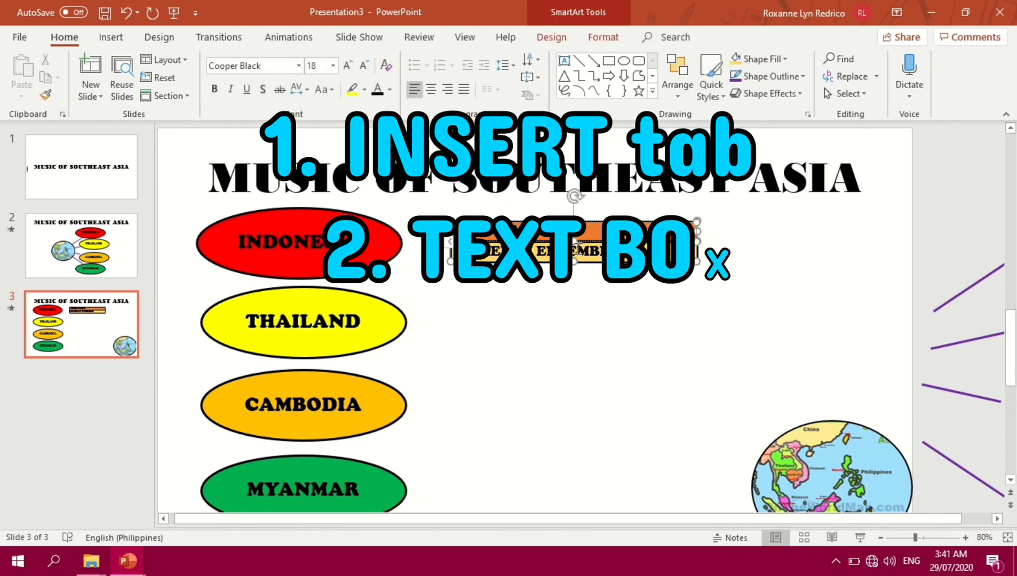
Step: Draw a new text box beside the THAILAND oval
{"action": "left_click", "coordinate": [575, 249]}
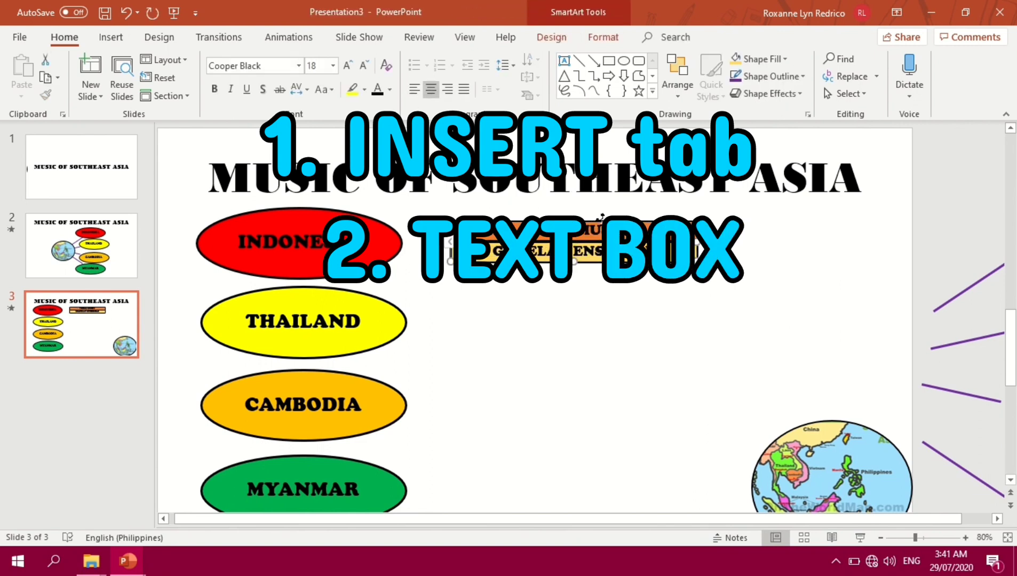
{"action": "left_click", "coordinate": [751, 338]}
{"action": "left_click", "coordinate": [110, 36]}
{"action": "left_click", "coordinate": [711, 80]}
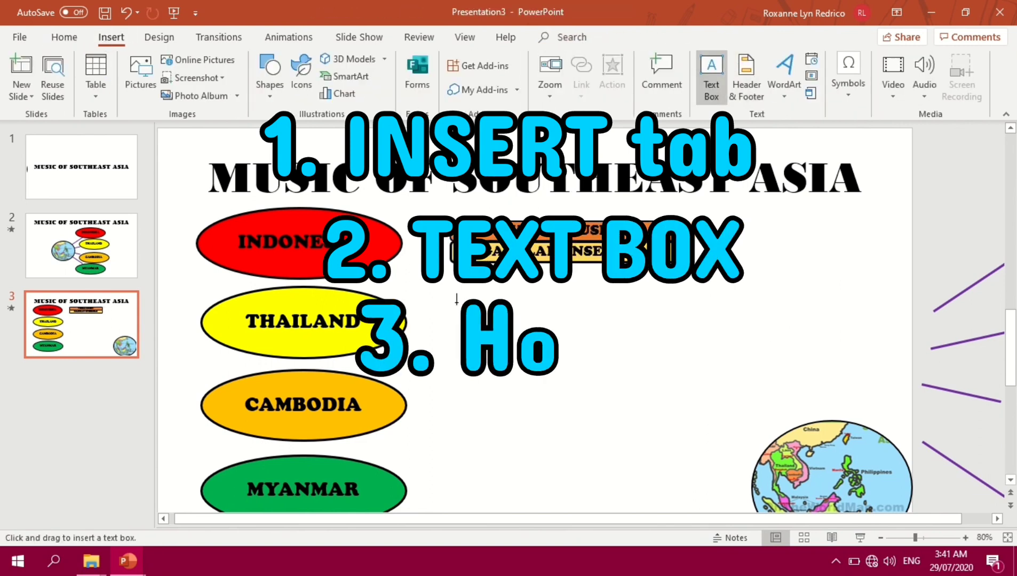
{"action": "left_click_drag", "start_coordinate": [456, 302], "coordinate": [652, 326]}
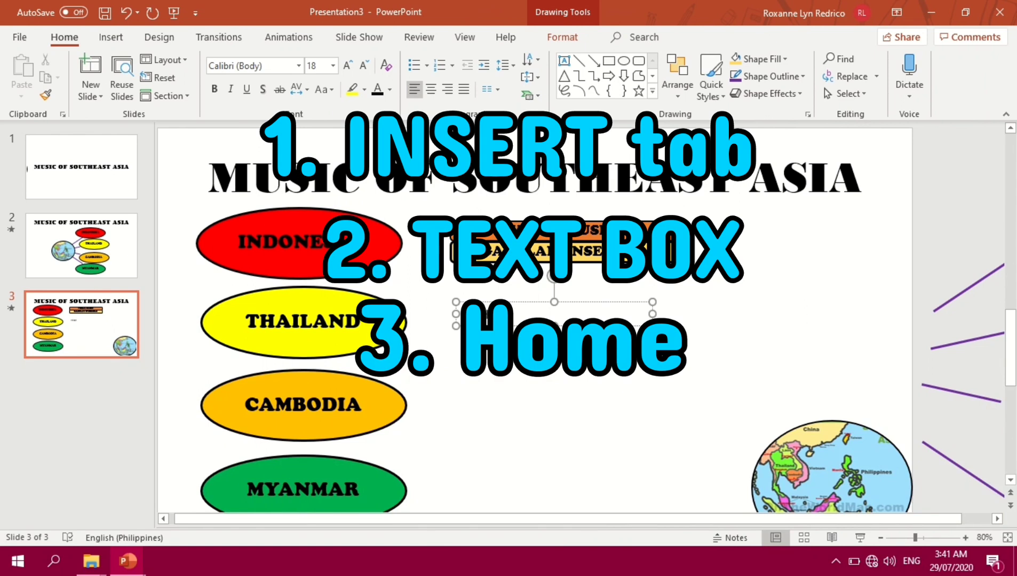
Step: Convert the PIPHAT ENSEMBLE text into a SmartArt bar set in Cooper Black
{"action": "left_click", "coordinate": [527, 95]}
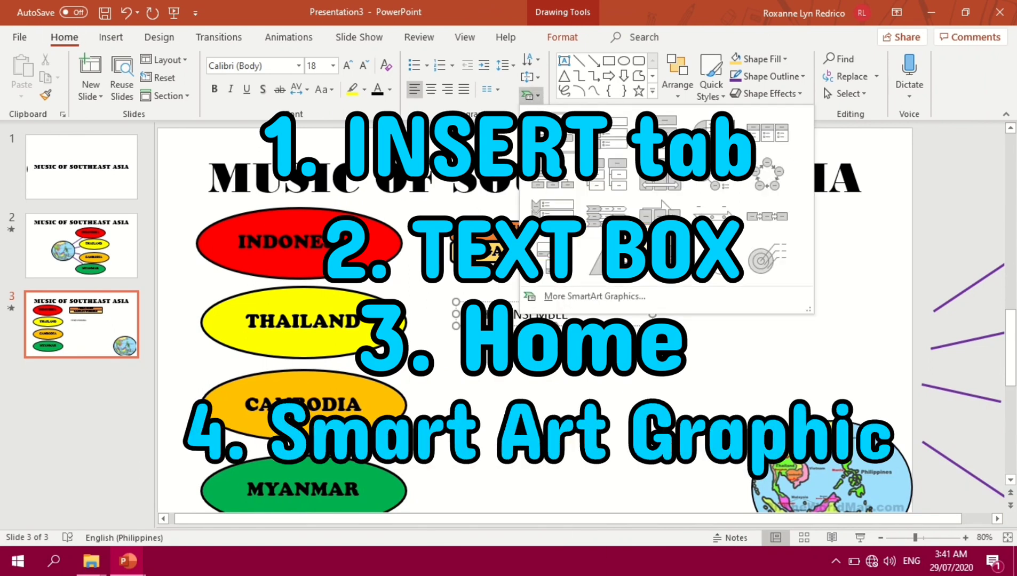
{"action": "left_click", "coordinate": [563, 136]}
{"action": "left_click", "coordinate": [80, 39]}
{"action": "left_click", "coordinate": [298, 66]}
{"action": "left_click", "coordinate": [256, 144]}
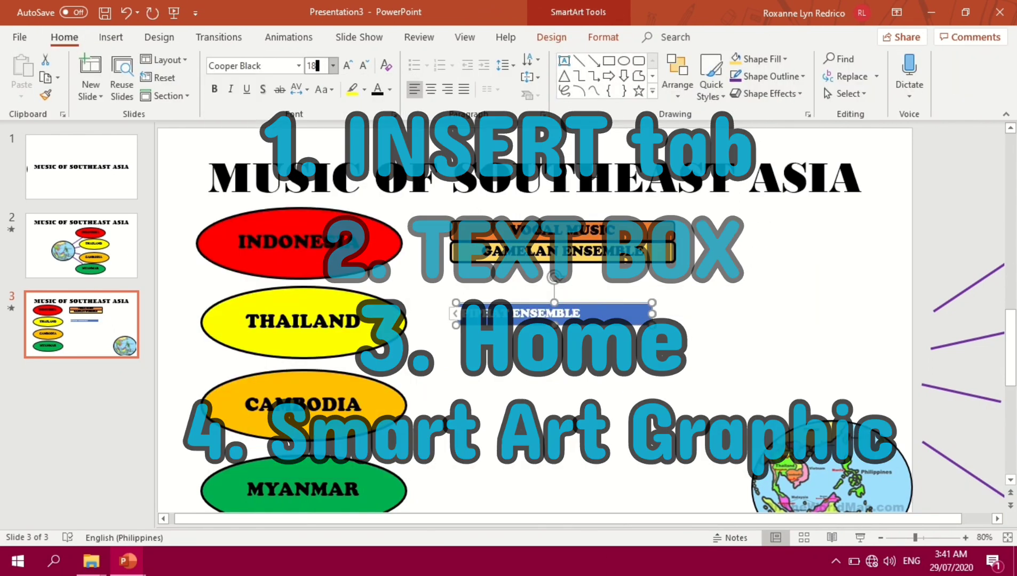
Step: Fill the PIPHAT ENSEMBLE bar light blue, thicken its outline and centre its text
{"action": "left_click", "coordinate": [603, 37]}
{"action": "left_click", "coordinate": [472, 59]}
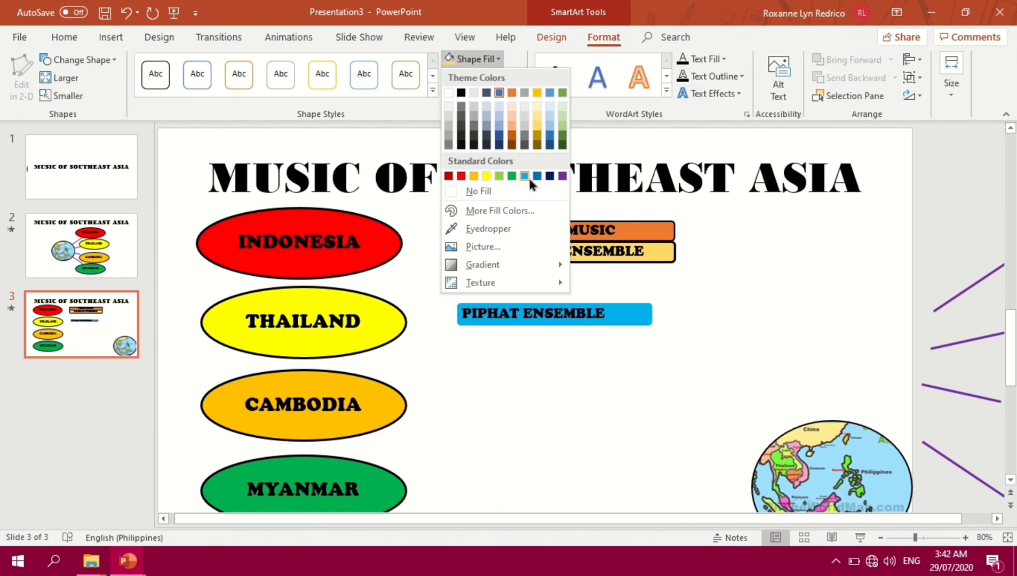
{"action": "left_click", "coordinate": [528, 171]}
{"action": "left_click", "coordinate": [483, 77]}
{"action": "mouse_move", "coordinate": [481, 263]}
{"action": "left_click", "coordinate": [643, 350]}
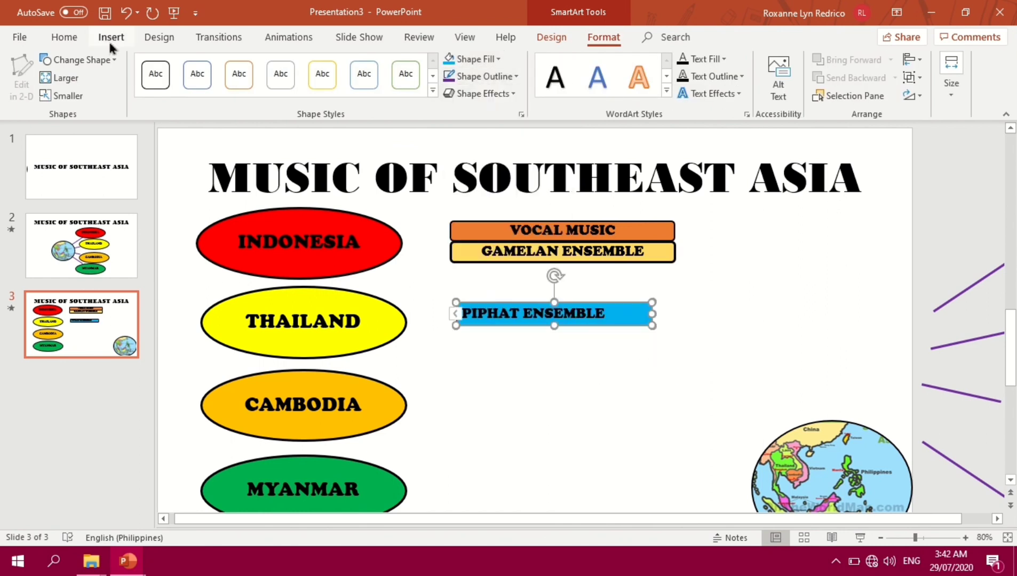
{"action": "left_click", "coordinate": [64, 37]}
{"action": "left_click", "coordinate": [431, 90]}
{"action": "left_click", "coordinate": [556, 376]}
Step: Add a text box reading PINPEAT ENSEMBLE beside the CAMBODIA oval
{"action": "left_click", "coordinate": [110, 37]}
{"action": "left_click", "coordinate": [708, 81]}
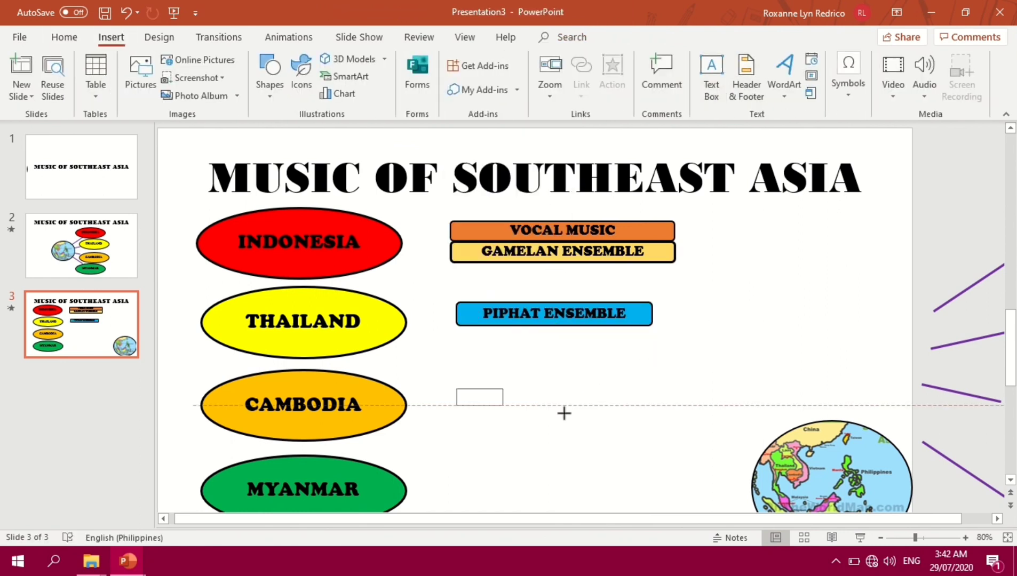
{"action": "left_click_drag", "start_coordinate": [456, 389], "coordinate": [681, 412]}
{"action": "type", "text": "PINPEAT ENSEMBLE"}
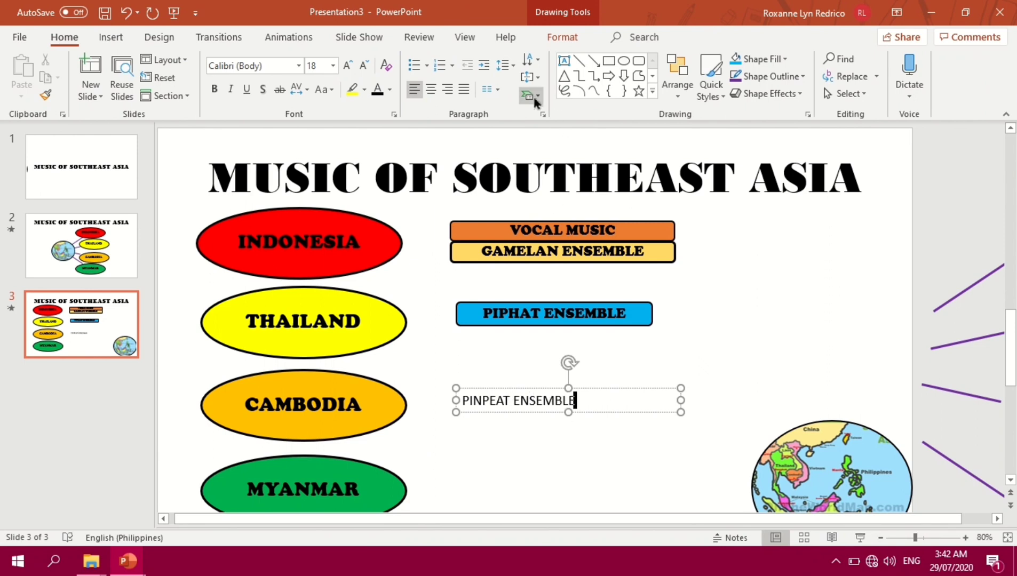
Step: Convert PINPEAT ENSEMBLE to SmartArt with centred Cooper Black 18 text
{"action": "left_click", "coordinate": [536, 97]}
{"action": "left_click", "coordinate": [553, 134]}
{"action": "left_click", "coordinate": [64, 37]}
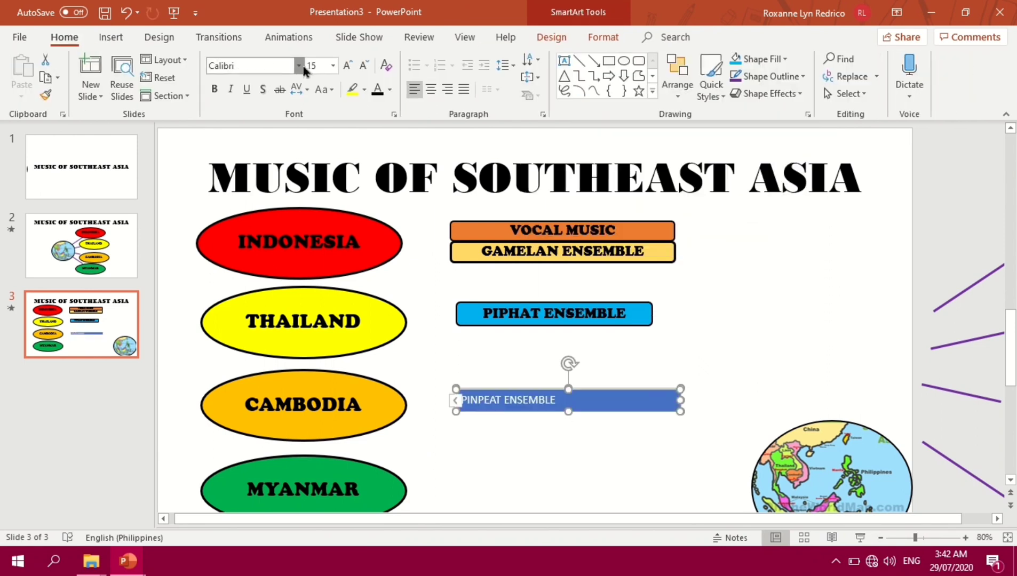
{"action": "left_click", "coordinate": [298, 66]}
{"action": "left_click", "coordinate": [292, 151]}
{"action": "left_click", "coordinate": [333, 65]}
{"action": "left_click", "coordinate": [318, 273]}
{"action": "left_click", "coordinate": [431, 90]}
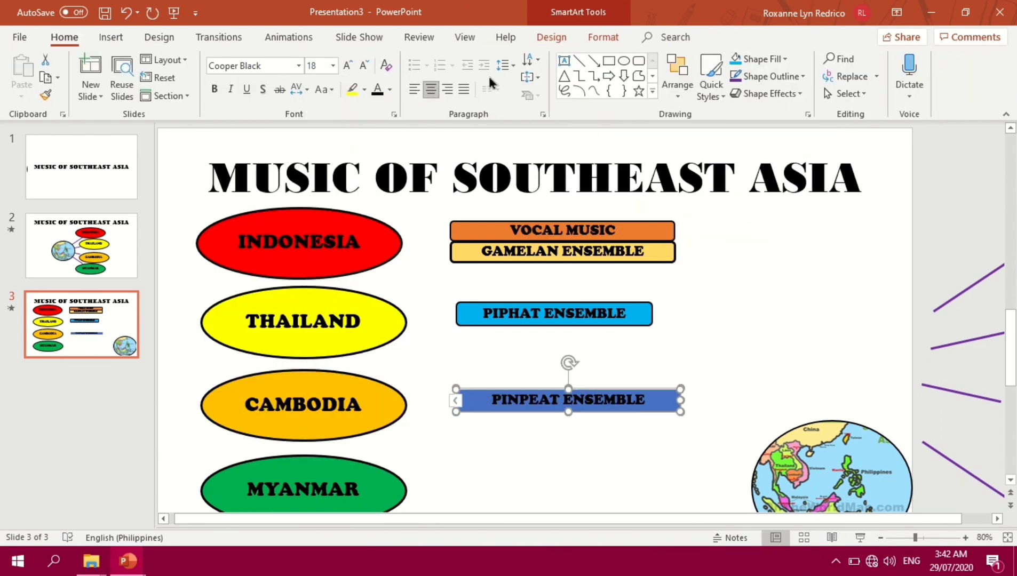
Step: Fill the PINPEAT ENSEMBLE box light green and thicken its outline
{"action": "left_click", "coordinate": [604, 37]}
{"action": "left_click", "coordinate": [496, 59]}
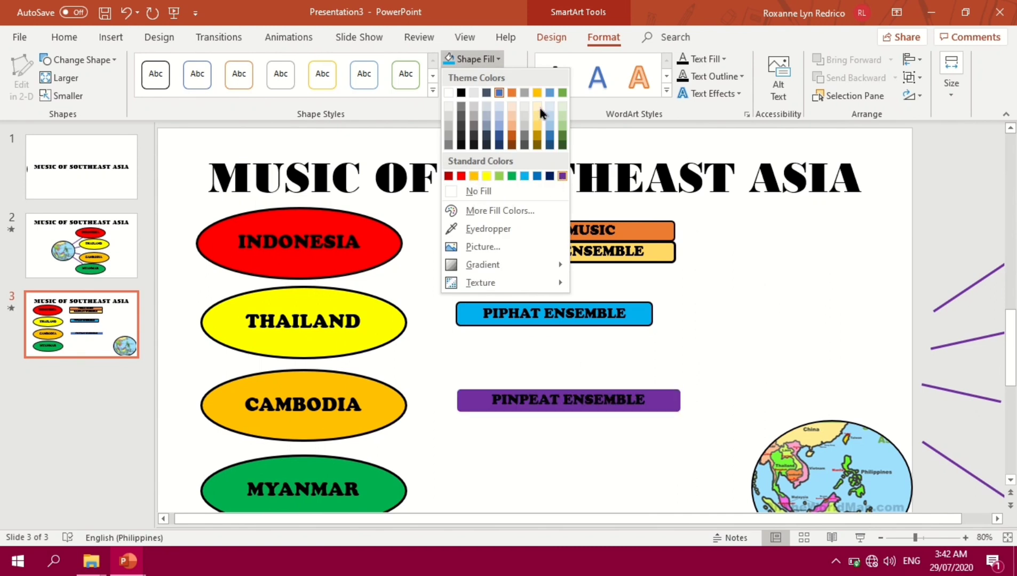
{"action": "left_click", "coordinate": [498, 176]}
{"action": "left_click", "coordinate": [484, 77]}
{"action": "mouse_move", "coordinate": [482, 261]}
{"action": "left_click", "coordinate": [624, 356]}
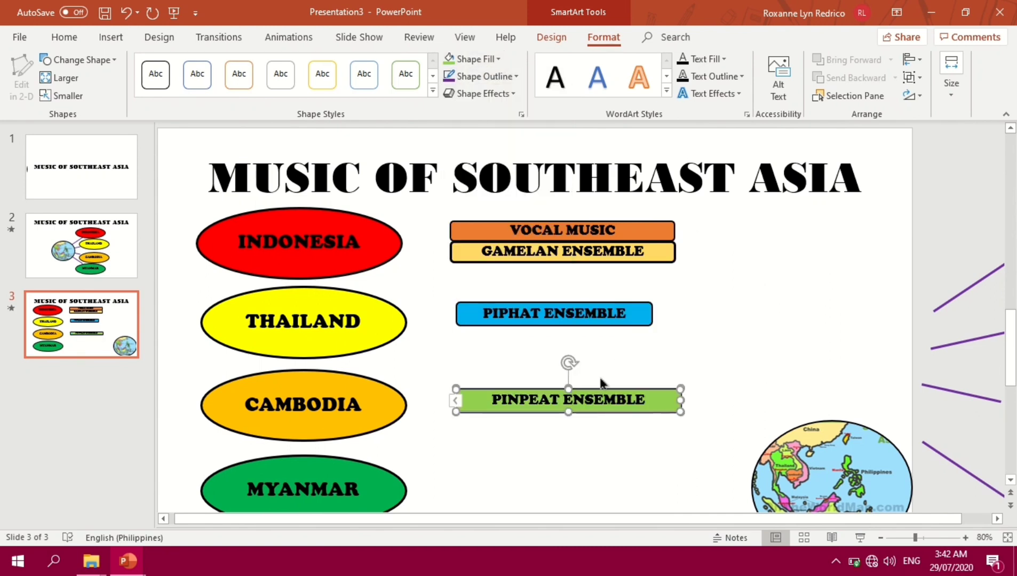
Step: Draw an empty text box beside MYANMAR
{"action": "left_click", "coordinate": [111, 37]}
{"action": "left_click", "coordinate": [711, 80]}
{"action": "left_click_drag", "start_coordinate": [459, 477], "coordinate": [659, 472]}
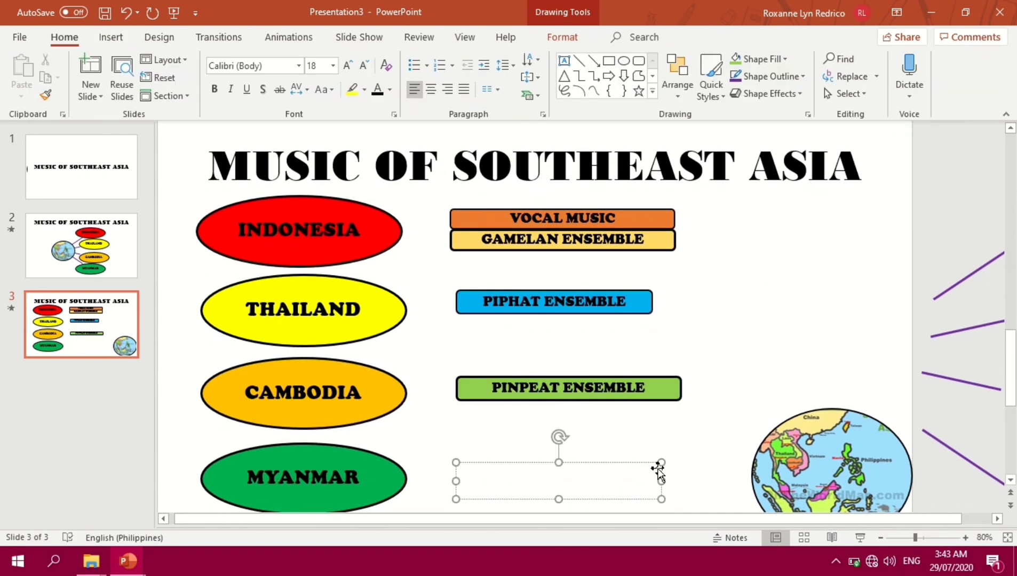
Step: Type HSAING WAING and convert it to SmartArt in Cooper Black 18
{"action": "type", "text": "HSAING WAING"}
{"action": "left_click", "coordinate": [528, 95]}
{"action": "left_click", "coordinate": [551, 129]}
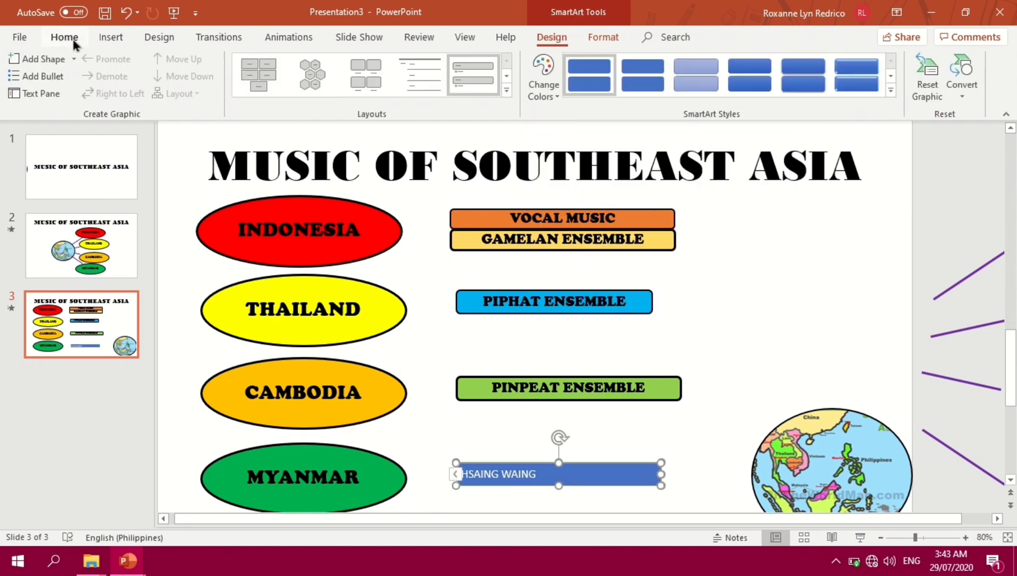
{"action": "left_click", "coordinate": [65, 37]}
{"action": "left_click", "coordinate": [298, 66]}
{"action": "left_click", "coordinate": [288, 130]}
{"action": "left_click", "coordinate": [333, 66]}
{"action": "left_click", "coordinate": [317, 190]}
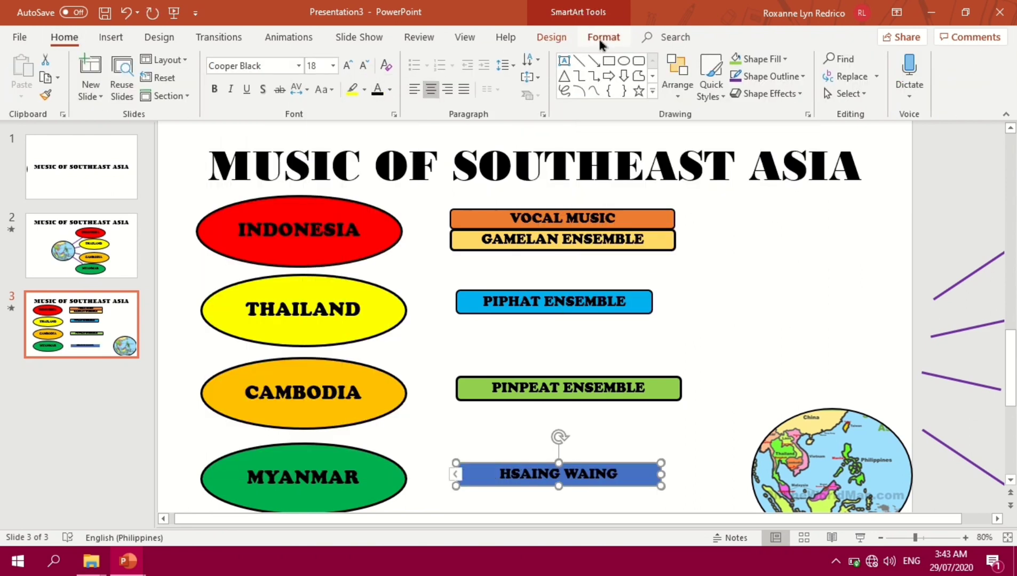
Step: Fill the HSAING WAING box red with a 2¼ pt outline, narrow it, and zoom out
{"action": "left_click", "coordinate": [604, 37]}
{"action": "left_click", "coordinate": [473, 58]}
{"action": "left_click", "coordinate": [461, 176]}
{"action": "left_click", "coordinate": [483, 76]}
{"action": "mouse_move", "coordinate": [507, 264]}
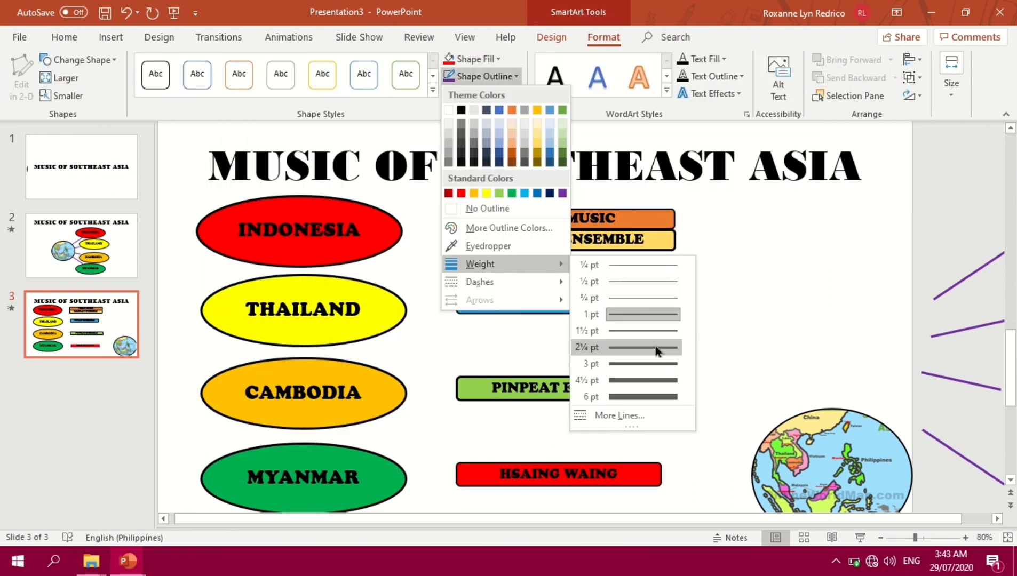
{"action": "left_click", "coordinate": [658, 348]}
{"action": "left_click_drag", "start_coordinate": [661, 473], "coordinate": [635, 473]}
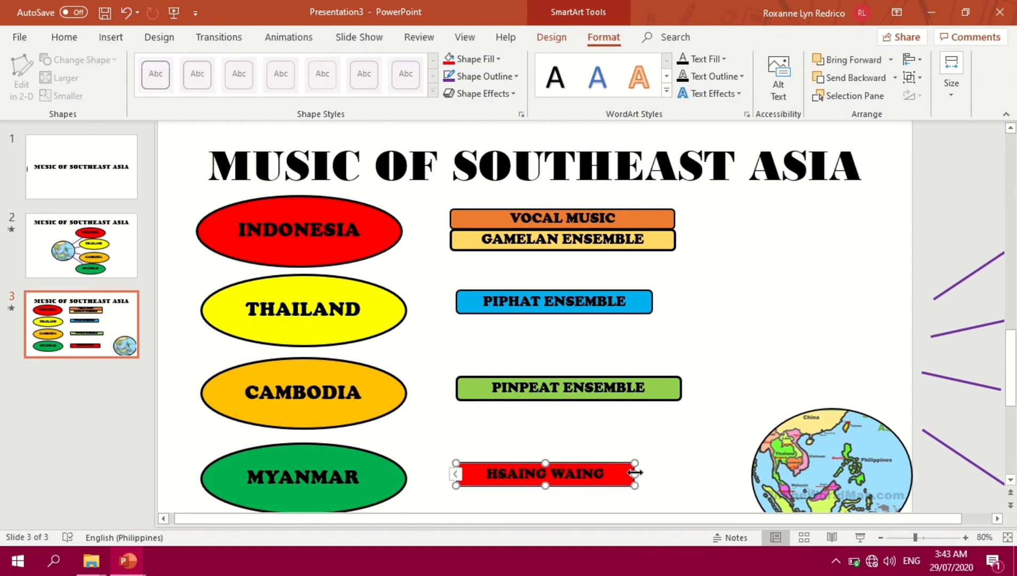
{"action": "left_click", "coordinate": [881, 537]}
{"action": "left_click", "coordinate": [881, 537]}
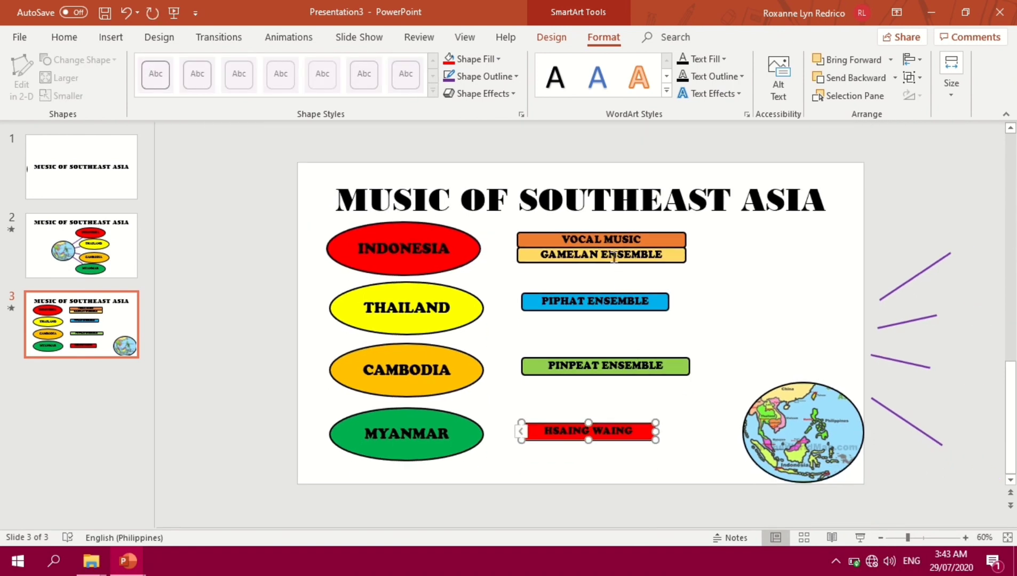
Step: Move the VOCAL MUSIC/GAMELAN graphic off the slide's right edge
{"action": "left_click_drag", "start_coordinate": [611, 233], "coordinate": [969, 235]}
{"action": "mouse_move", "coordinate": [587, 246]}
{"action": "left_mouse_down"}
{"action": "mouse_move", "coordinate": [874, 245]}
{"action": "mouse_move", "coordinate": [589, 245]}
{"action": "left_mouse_up"}
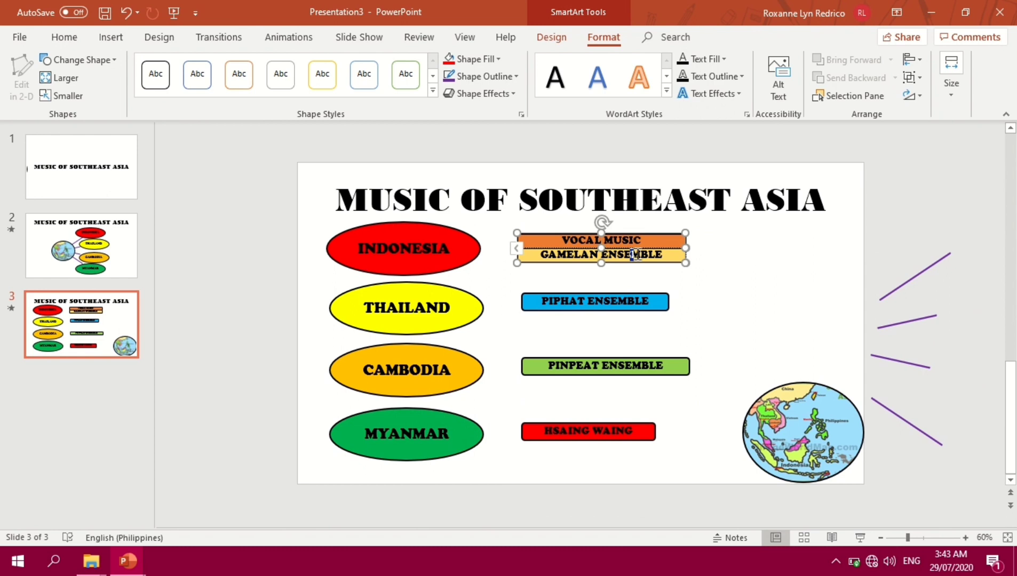
{"action": "left_click", "coordinate": [664, 230]}
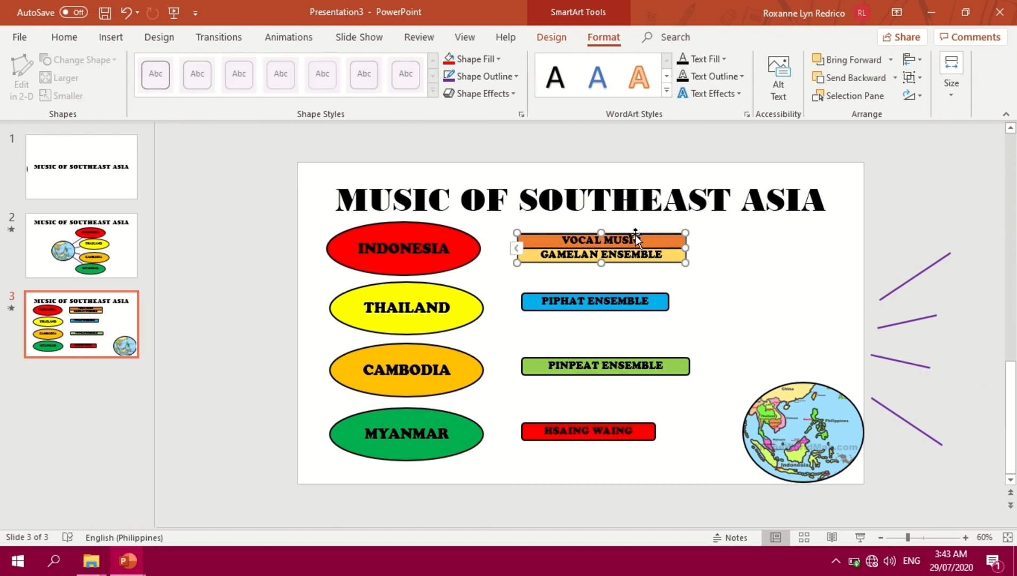
{"action": "left_click_drag", "start_coordinate": [636, 235], "coordinate": [1000, 233]}
{"action": "left_click", "coordinate": [573, 285]}
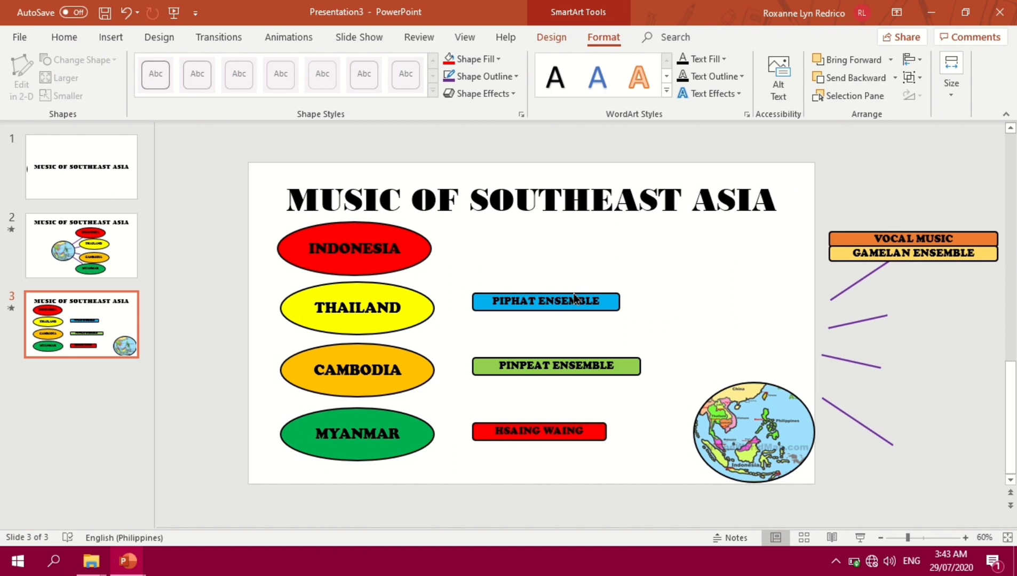
Step: Stack the PIPHAT, PINPEAT and HSAING WAING labels off-slide below GAMELAN
{"action": "left_click", "coordinate": [615, 303]}
{"action": "left_click_drag", "start_coordinate": [613, 317], "coordinate": [966, 307]}
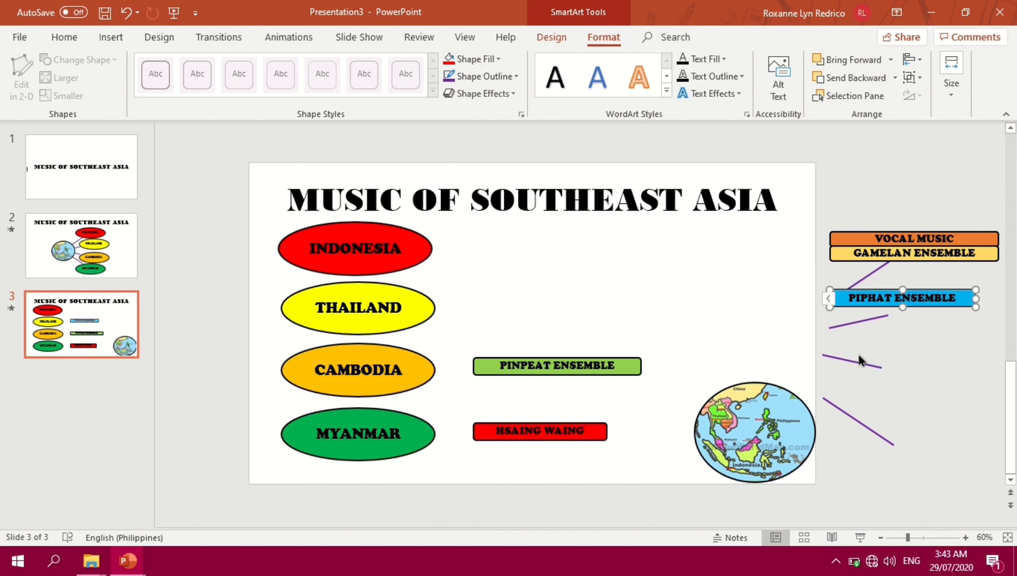
{"action": "left_click", "coordinate": [635, 375]}
{"action": "left_click_drag", "start_coordinate": [633, 373], "coordinate": [991, 358]}
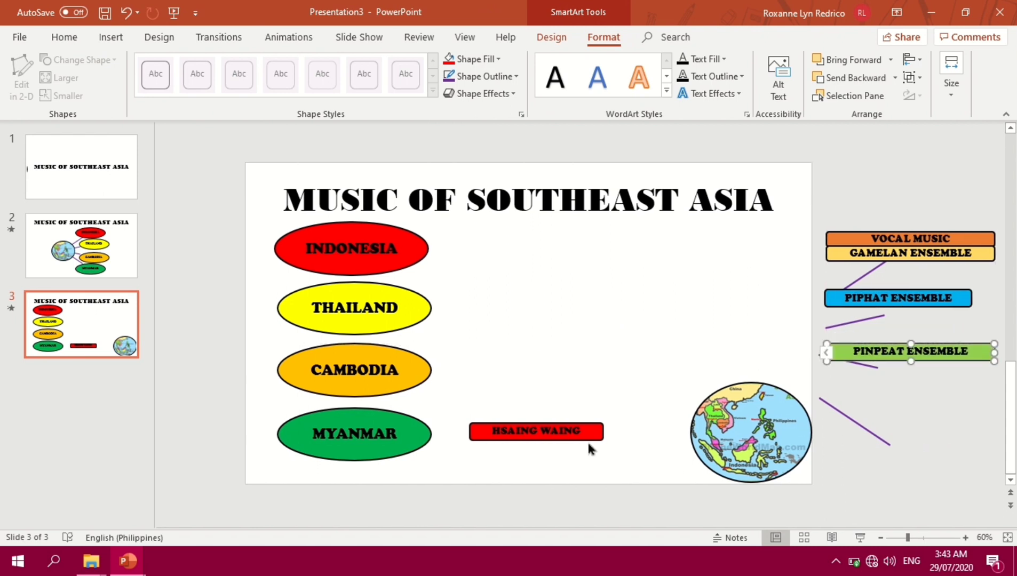
{"action": "left_click_drag", "start_coordinate": [590, 446], "coordinate": [953, 436]}
{"action": "left_click", "coordinate": [197, 327]}
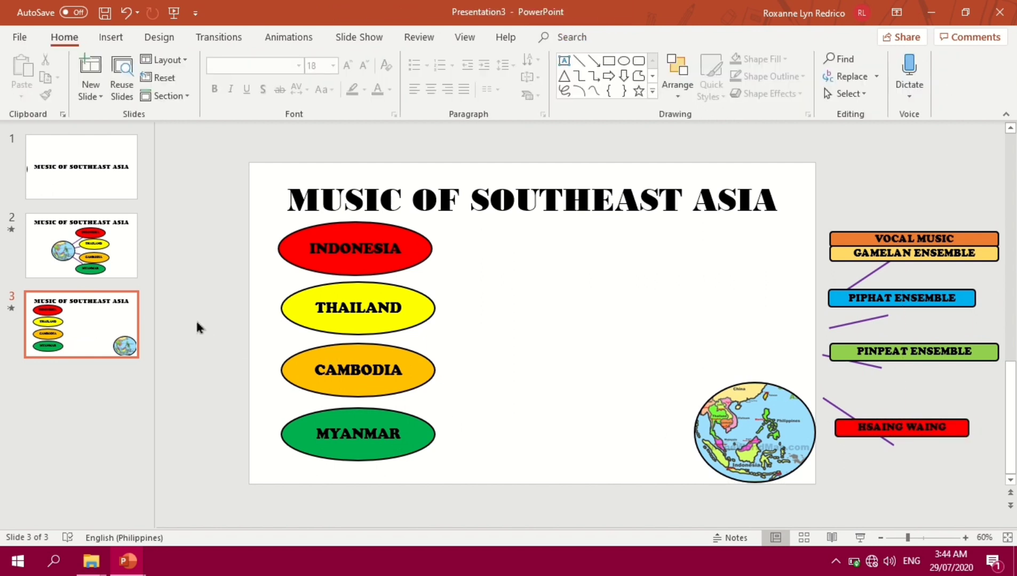
Step: Duplicate slide 3 as slide 4 and bring VOCAL MUSIC/GAMELAN beside INDONESIA
{"action": "right_click", "coordinate": [102, 337]}
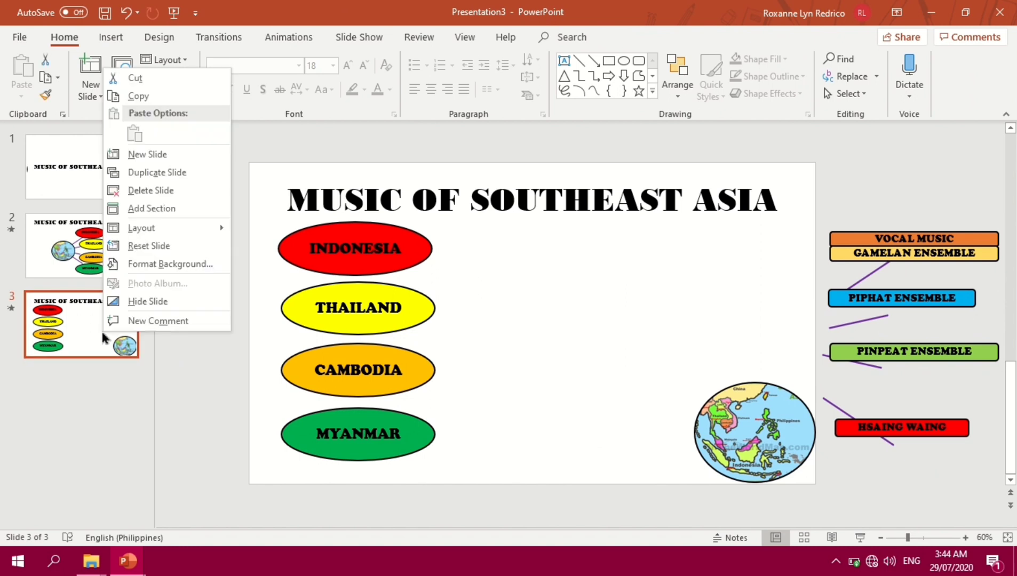
{"action": "left_click", "coordinate": [161, 179]}
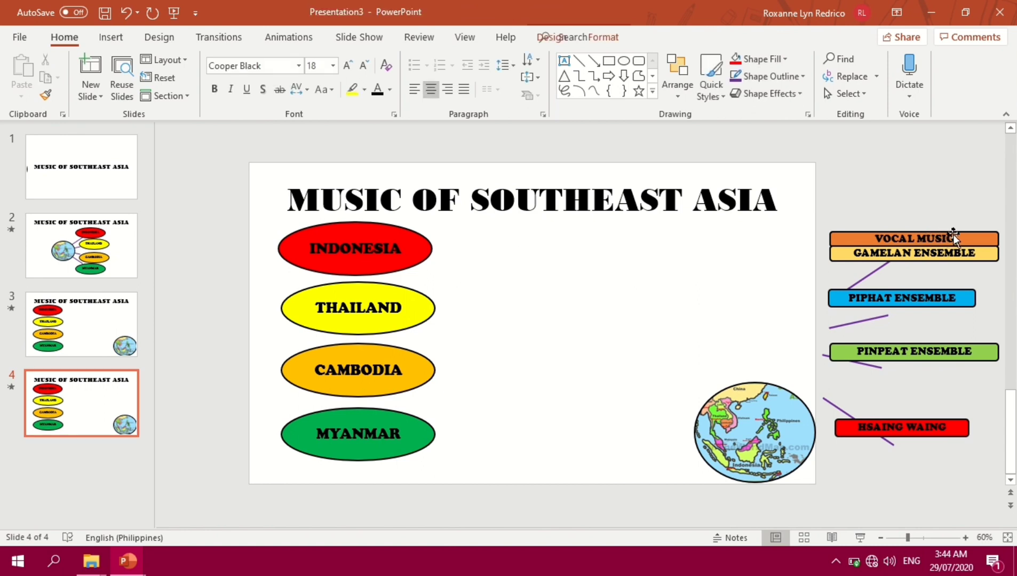
{"action": "left_click", "coordinate": [970, 239]}
{"action": "left_click_drag", "start_coordinate": [970, 238], "coordinate": [606, 234]}
Step: Duplicate slide 4 as slide 5 and place PIPHAT ENSEMBLE beside THAILAND
{"action": "right_click", "coordinate": [88, 404]}
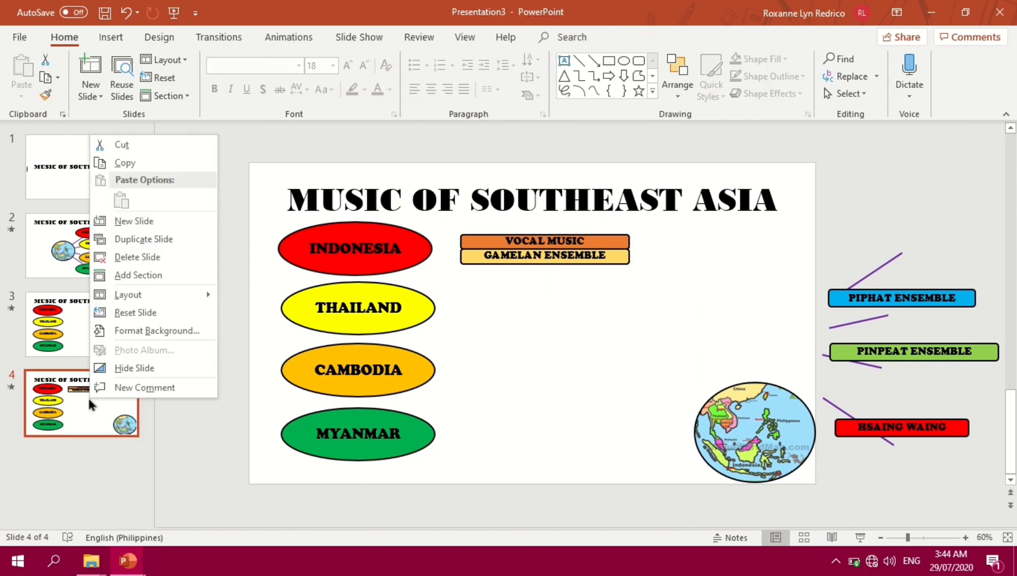
{"action": "left_click", "coordinate": [172, 240]}
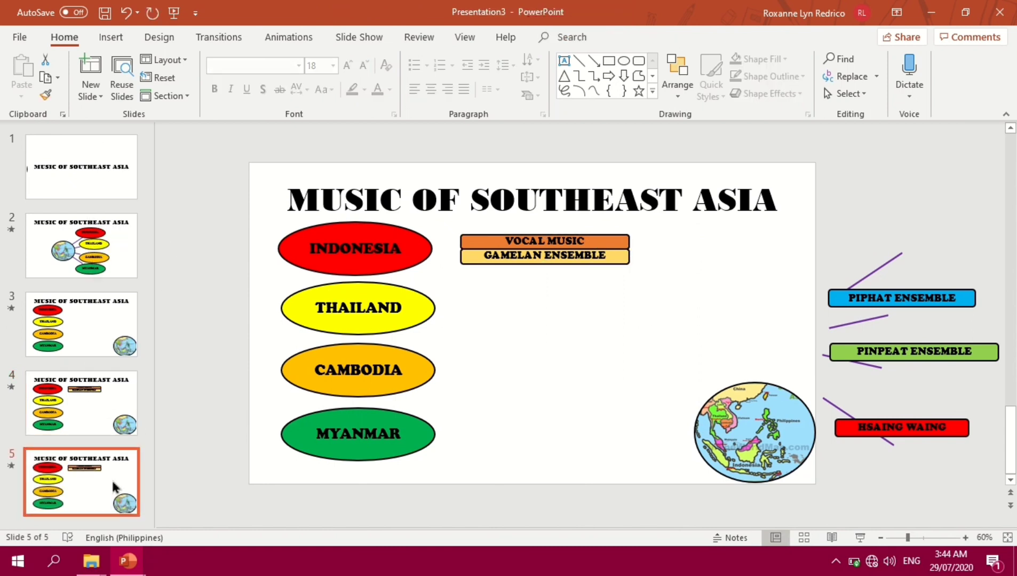
{"action": "left_click", "coordinate": [949, 297]}
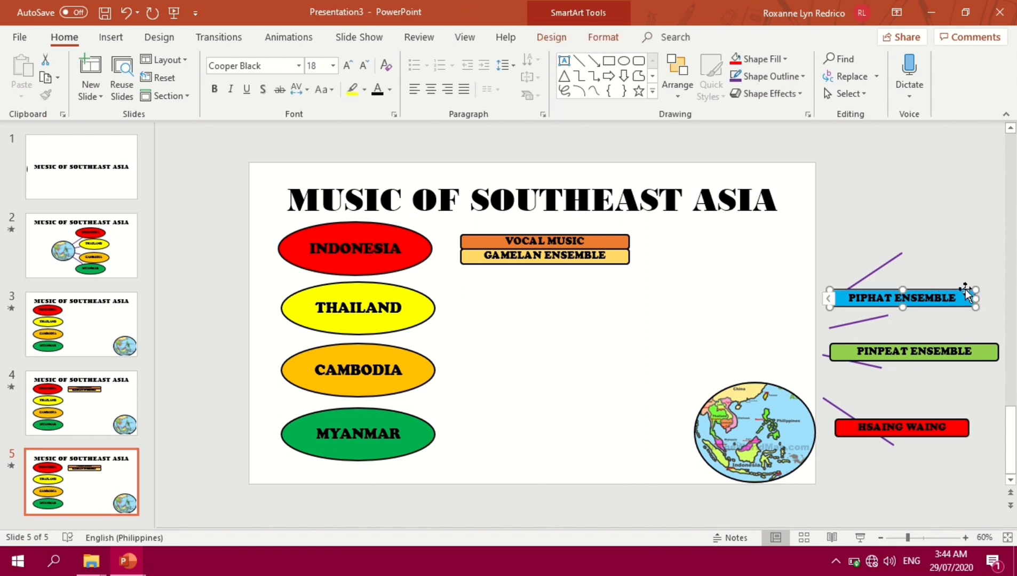
{"action": "left_click_drag", "start_coordinate": [949, 291], "coordinate": [604, 299]}
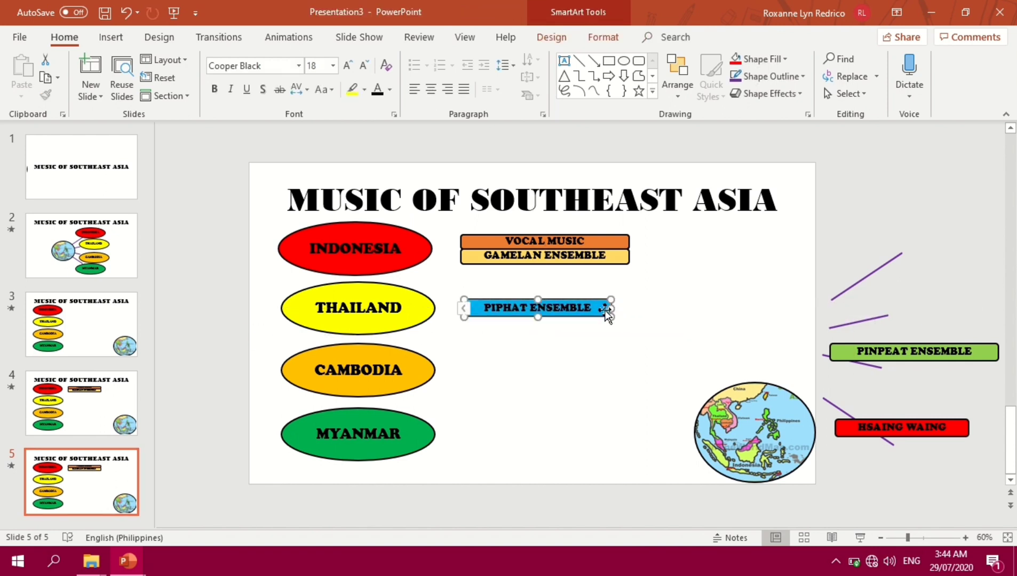
Step: Duplicate slide 5 as slide 6 and place PINPEAT ENSEMBLE beside CAMBODIA
{"action": "left_click", "coordinate": [112, 480]}
{"action": "right_click", "coordinate": [113, 479]}
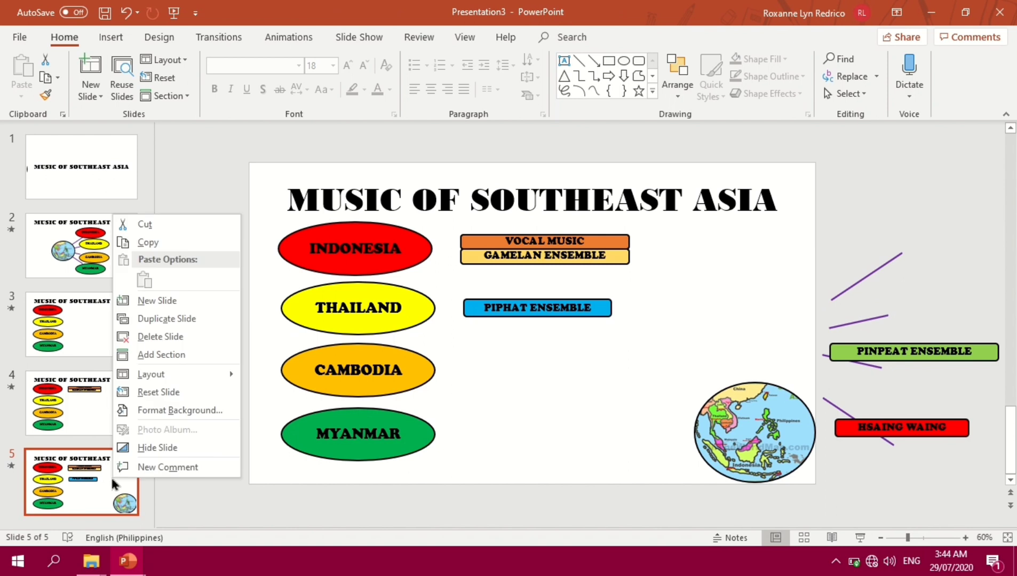
{"action": "left_click", "coordinate": [212, 319]}
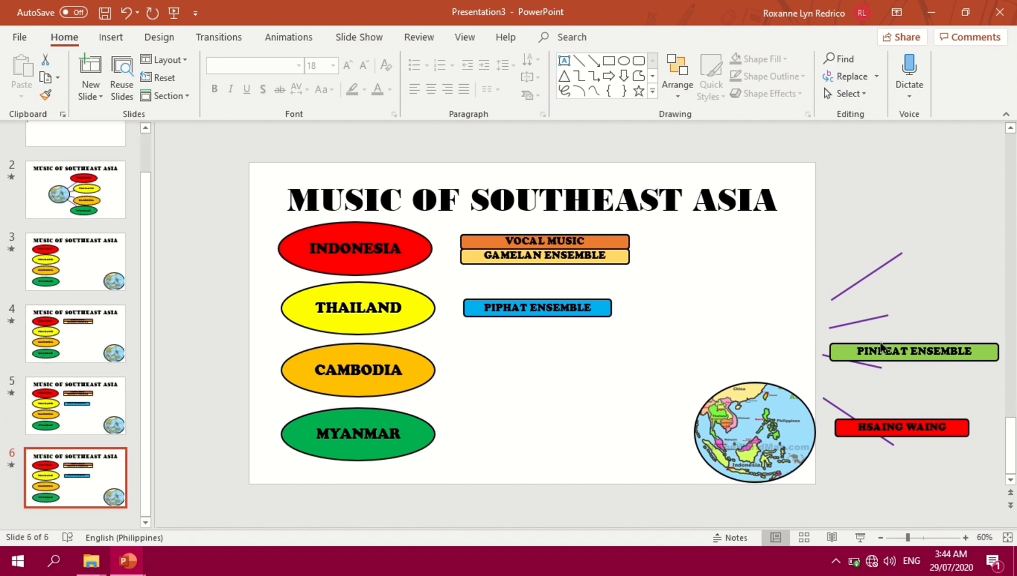
{"action": "left_click_drag", "start_coordinate": [902, 342], "coordinate": [547, 361]}
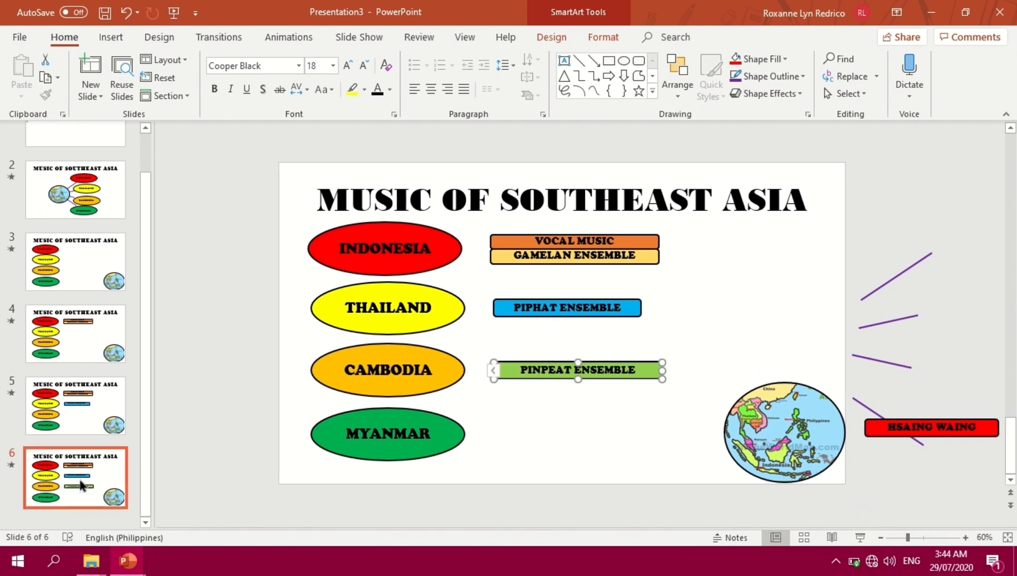
Step: Duplicate slide 6 as slide 7 and place HSAING WAING just right of MYANMAR
{"action": "left_click", "coordinate": [81, 485]}
{"action": "right_click", "coordinate": [81, 484]}
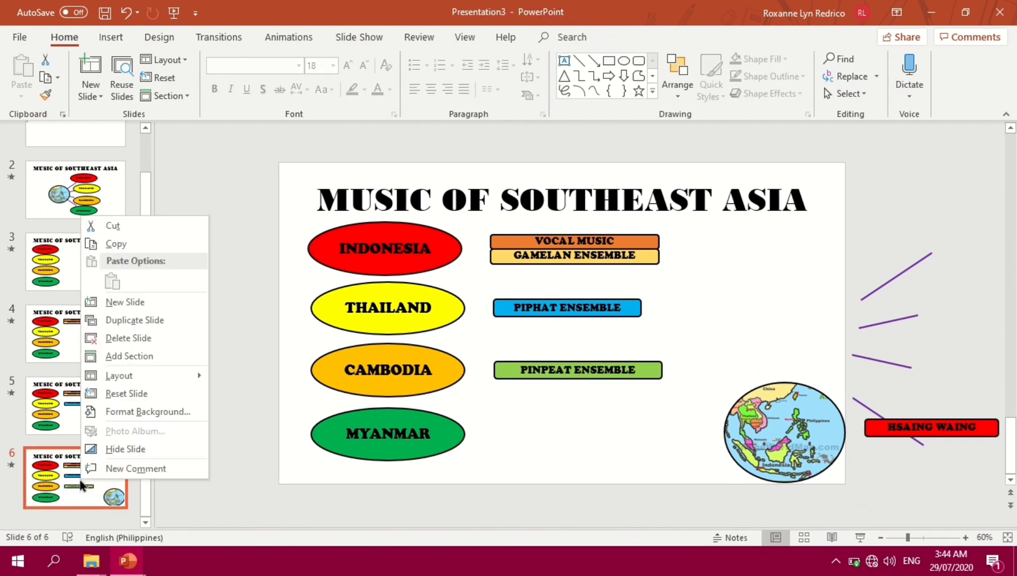
{"action": "left_click", "coordinate": [188, 325]}
{"action": "left_click_drag", "start_coordinate": [912, 423], "coordinate": [577, 434]}
{"action": "left_click_drag", "start_coordinate": [546, 430], "coordinate": [536, 431]}
{"action": "key", "text": "Escape"}
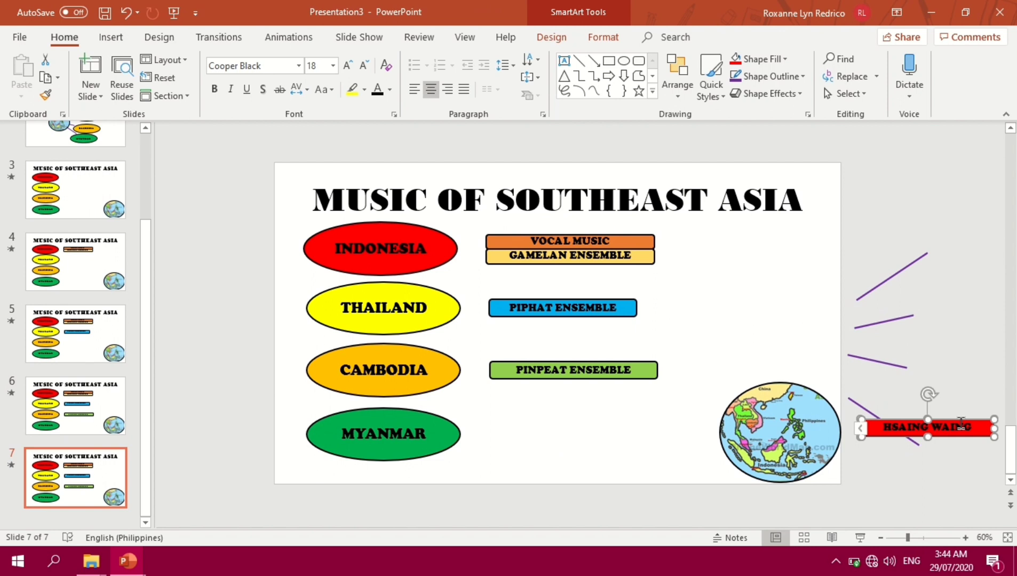
{"action": "left_click_drag", "start_coordinate": [974, 420], "coordinate": [626, 428]}
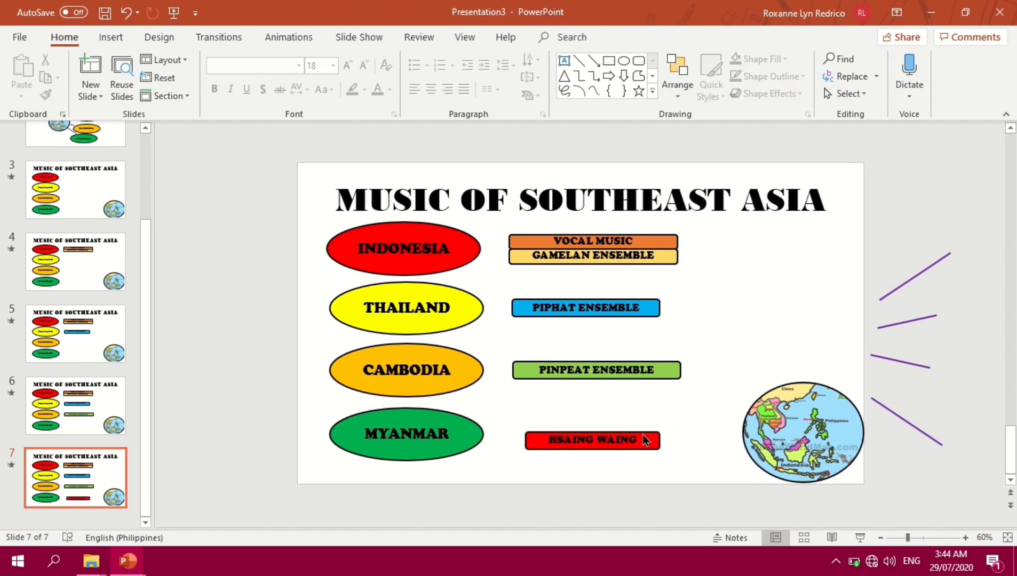
{"action": "left_click", "coordinate": [659, 432]}
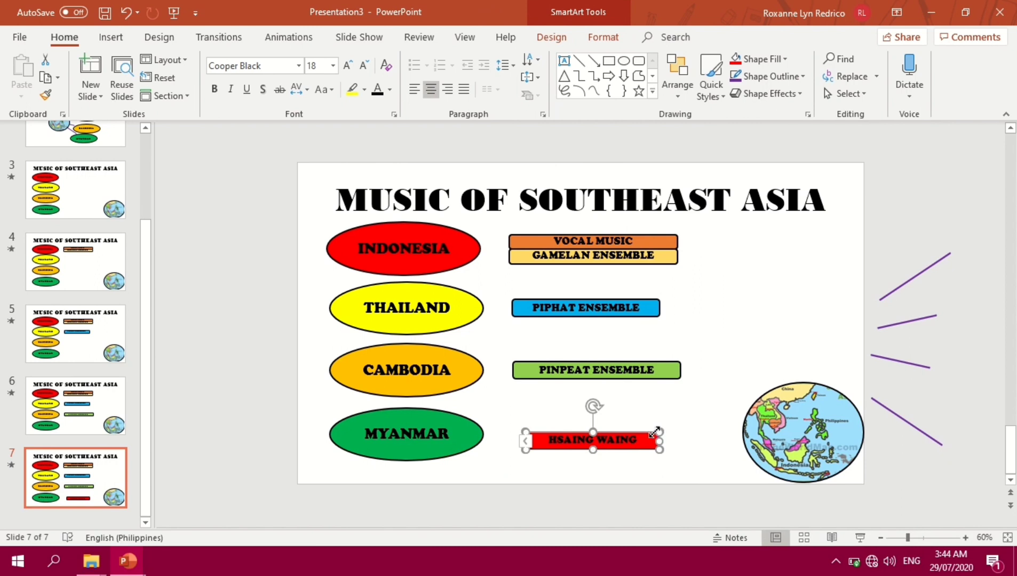
{"action": "left_click_drag", "start_coordinate": [654, 435], "coordinate": [636, 429]}
{"action": "left_click", "coordinate": [976, 299]}
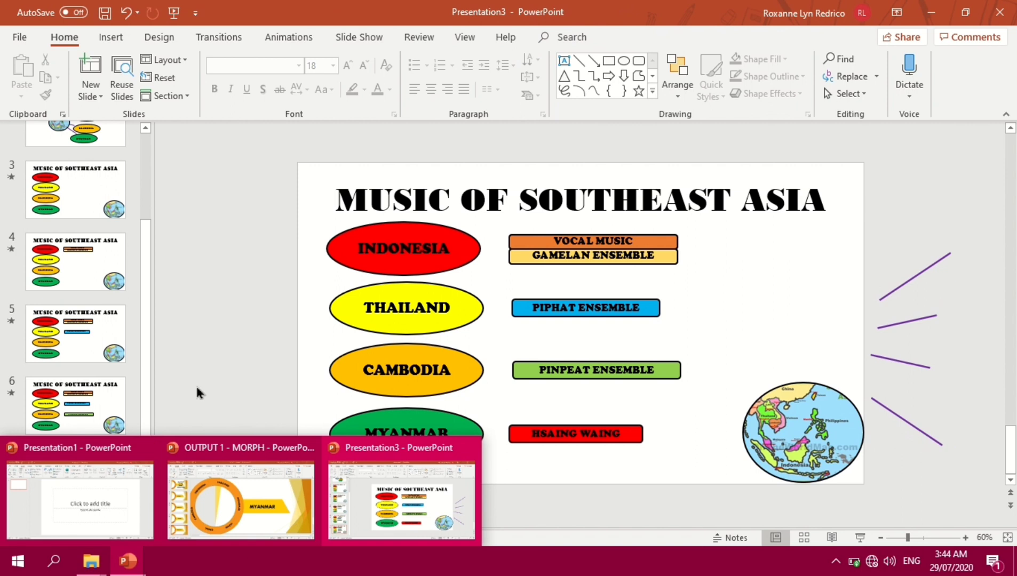
Step: Apply the Morph transition to slide 7
{"action": "left_click", "coordinate": [99, 480]}
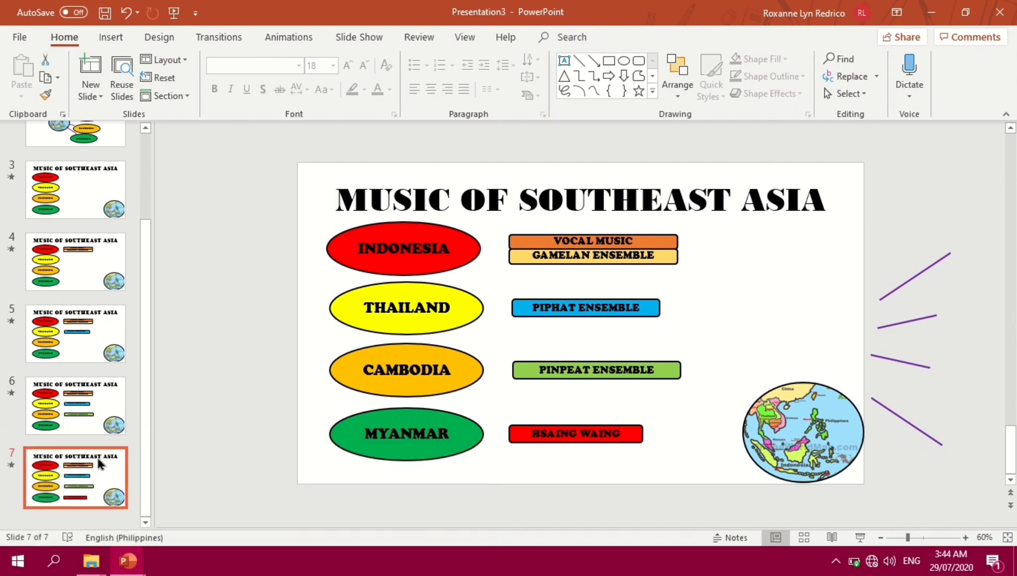
{"action": "left_click", "coordinate": [213, 37]}
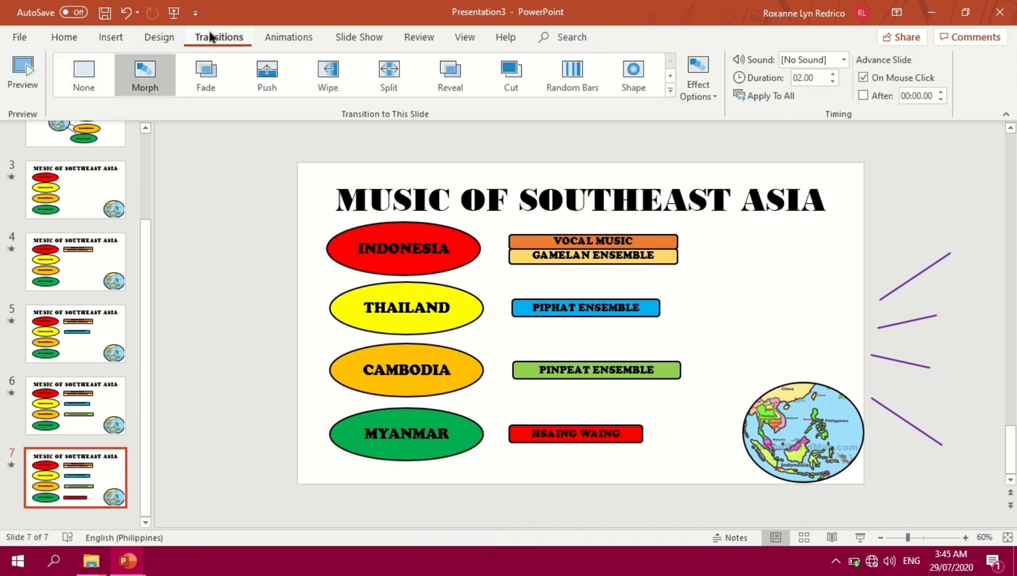
{"action": "left_click", "coordinate": [145, 77]}
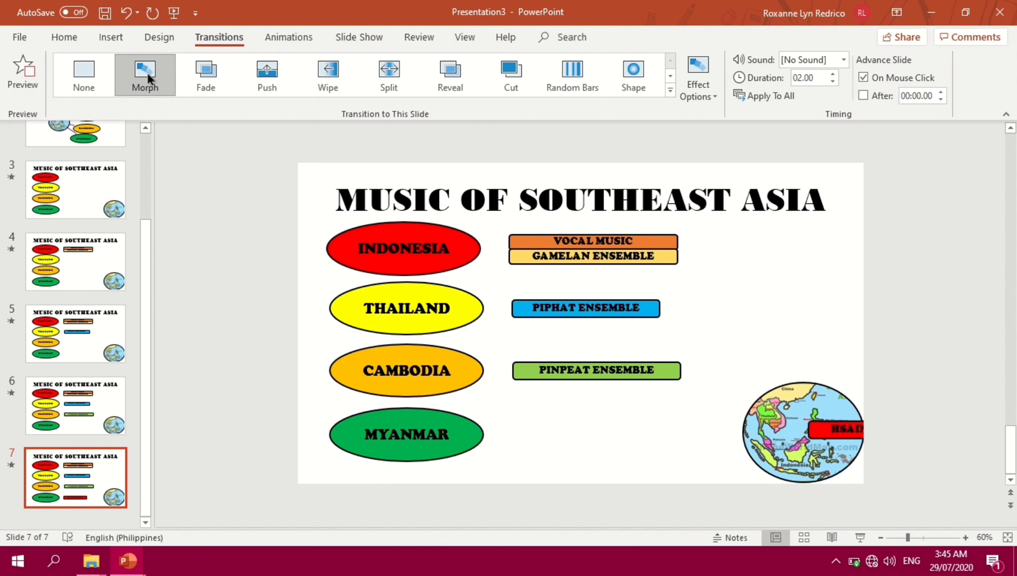
Step: Review slides 3 through 7, then return to the opening title slide
{"action": "left_click", "coordinate": [103, 192]}
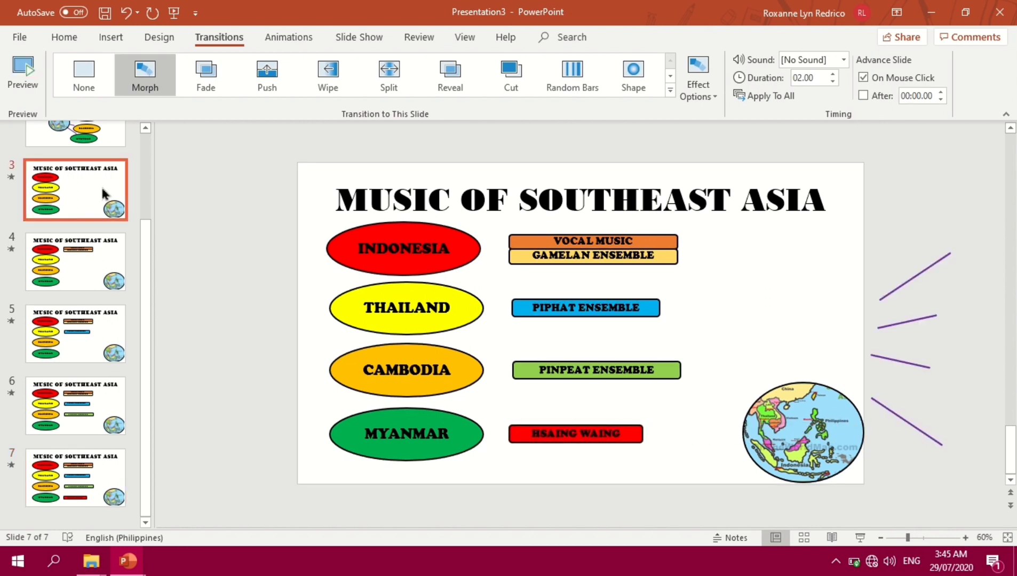
{"action": "left_click", "coordinate": [79, 256]}
{"action": "left_click", "coordinate": [78, 361]}
{"action": "left_click", "coordinate": [81, 416]}
{"action": "left_click", "coordinate": [85, 470]}
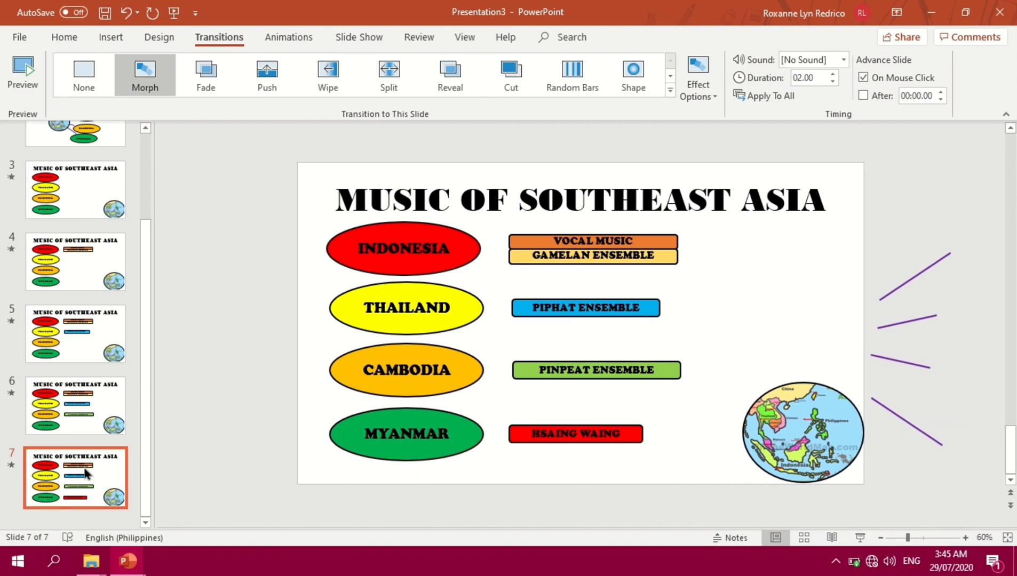
{"action": "scroll", "coordinate": [148, 447], "scroll_direction": "up", "scroll_amount": 3}
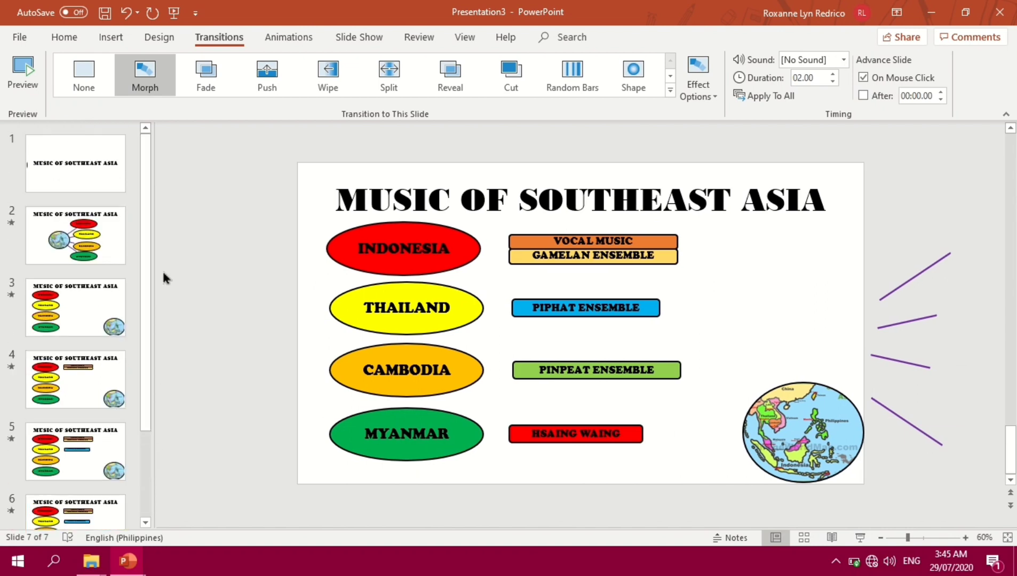
{"action": "left_click", "coordinate": [120, 183]}
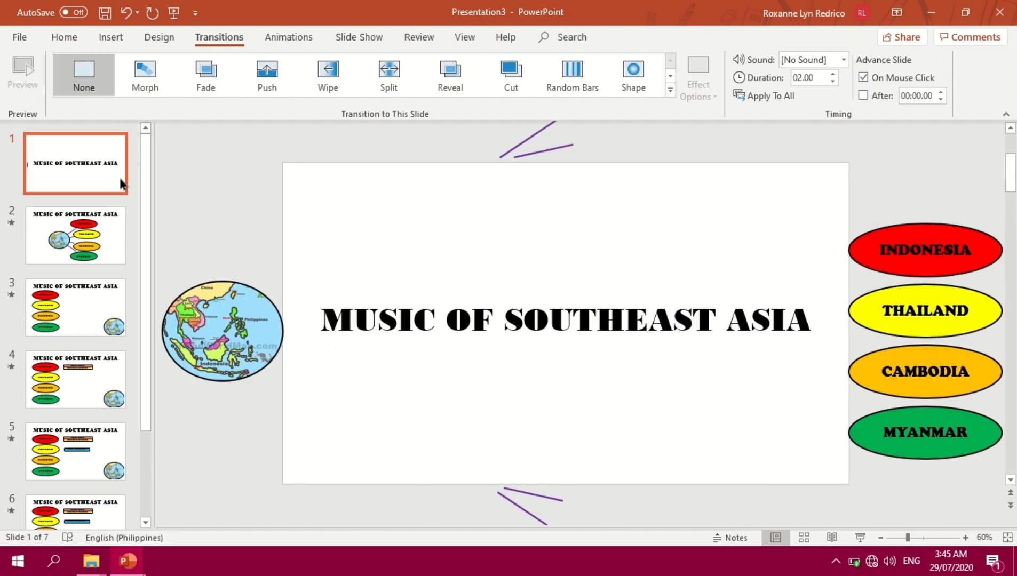
Step: Play the slide show from slide 1 through to the end, then exit it
{"action": "left_click", "coordinate": [859, 538]}
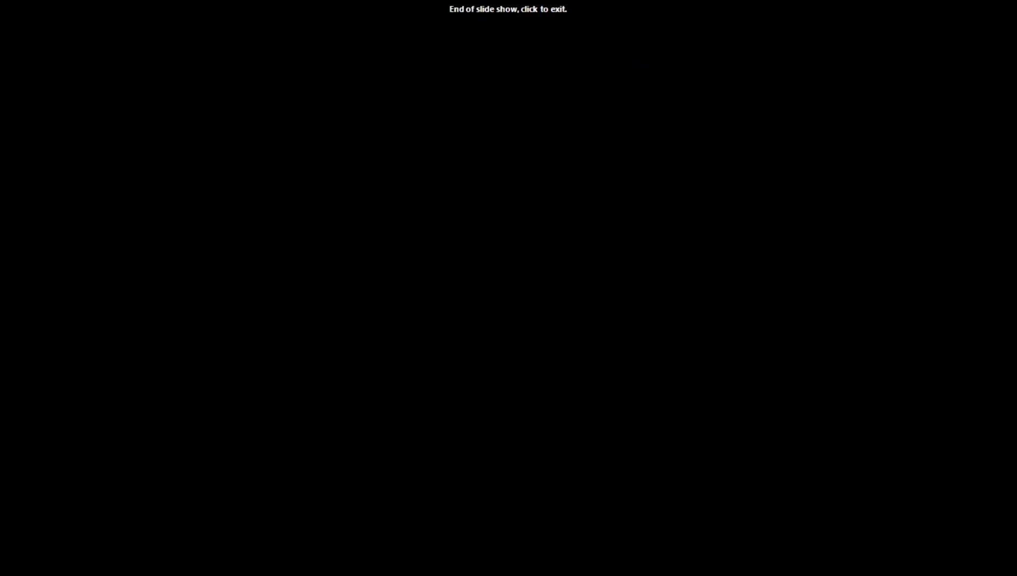
{"action": "left_click", "coordinate": [866, 547]}
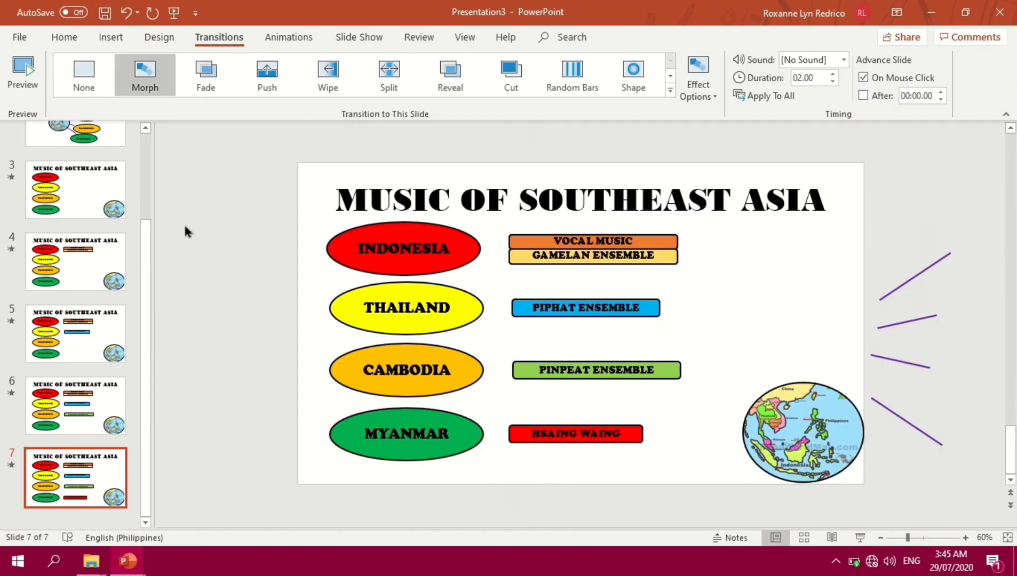
Step: Shorten the Morph transition duration from 02.00 to 01.50 seconds
{"action": "left_click_drag", "start_coordinate": [148, 284], "coordinate": [155, 171]}
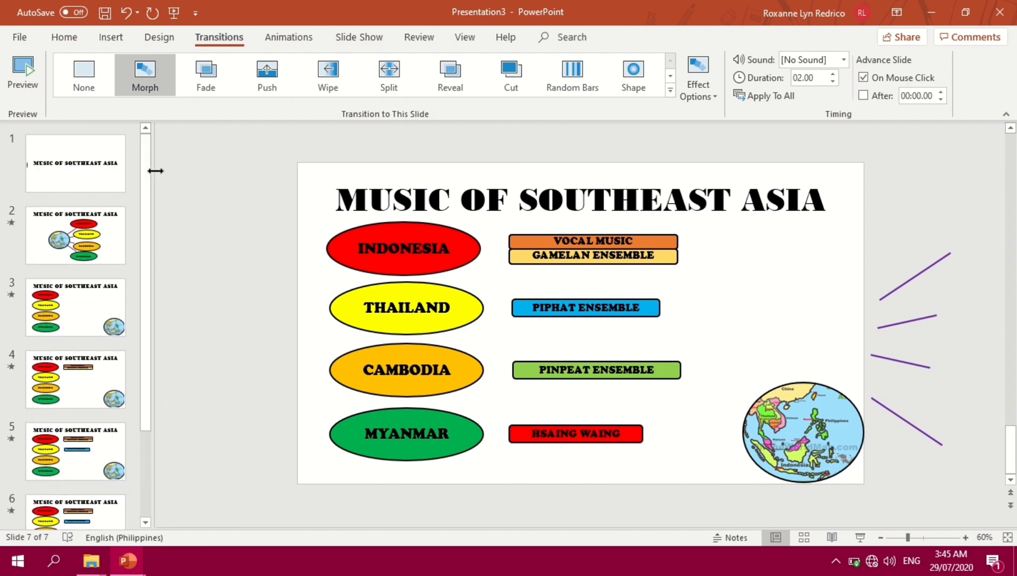
{"action": "left_click", "coordinate": [834, 81]}
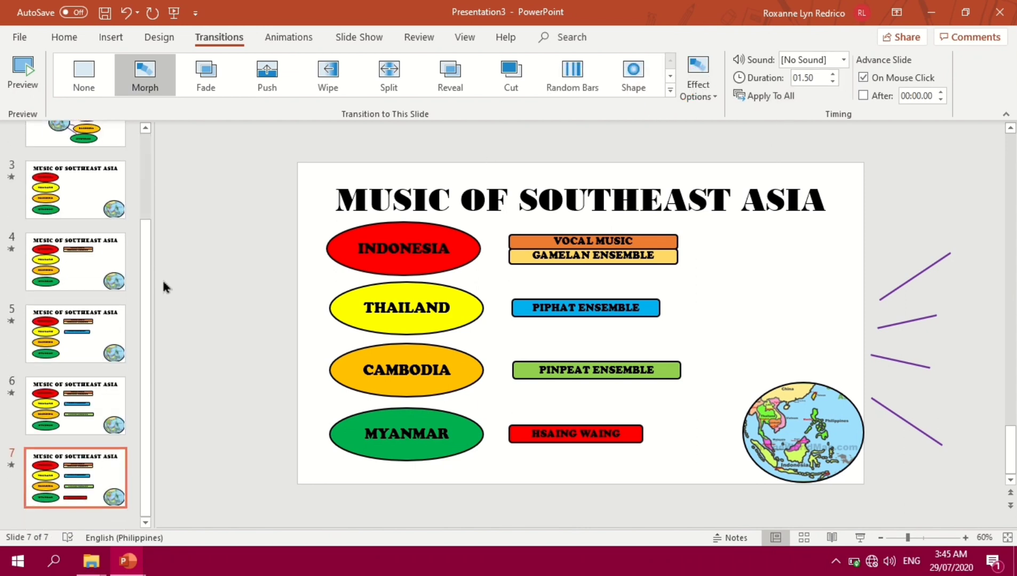
{"action": "left_click_drag", "start_coordinate": [143, 294], "coordinate": [151, 201]}
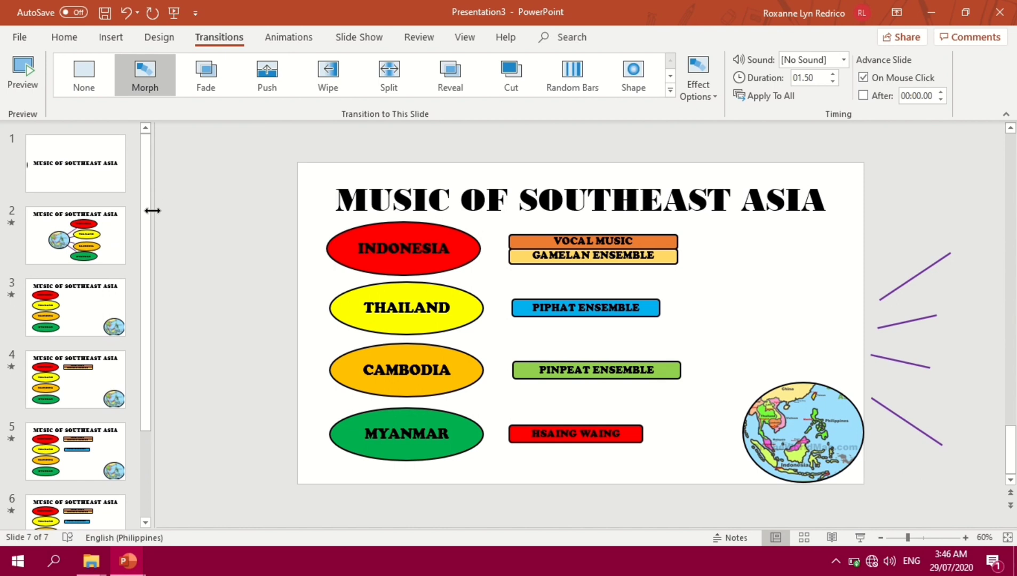
Step: Save the presentation as Presentation3 with the Desktop chosen as location
{"action": "left_click", "coordinate": [19, 37]}
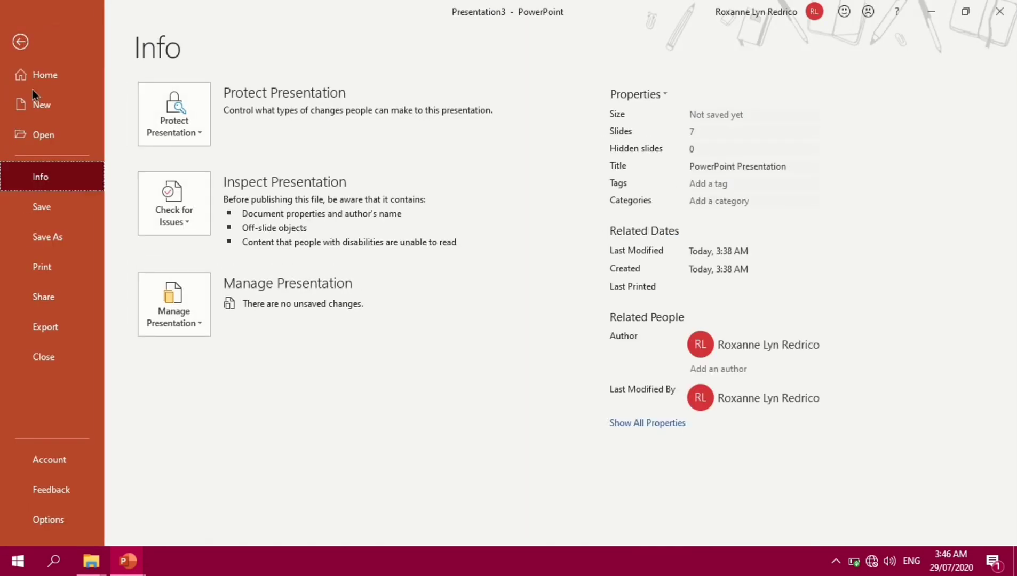
{"action": "left_click", "coordinate": [51, 245]}
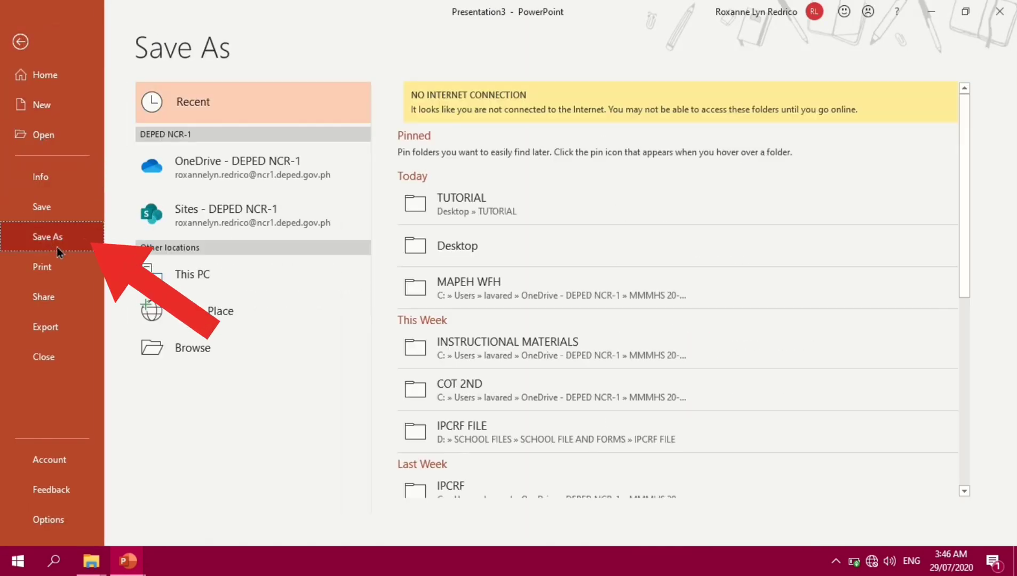
{"action": "left_click", "coordinate": [227, 275]}
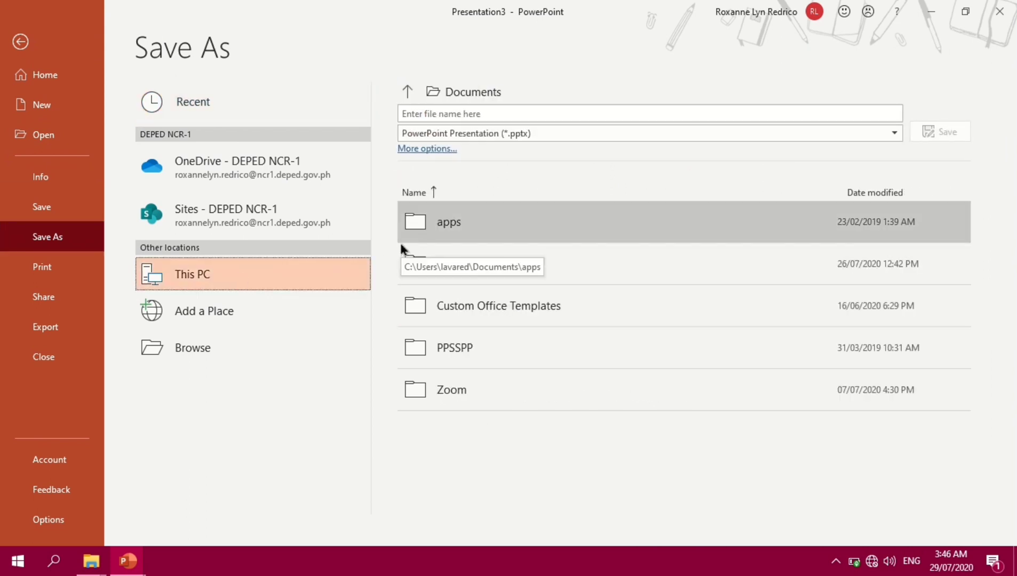
{"action": "left_click", "coordinate": [447, 99]}
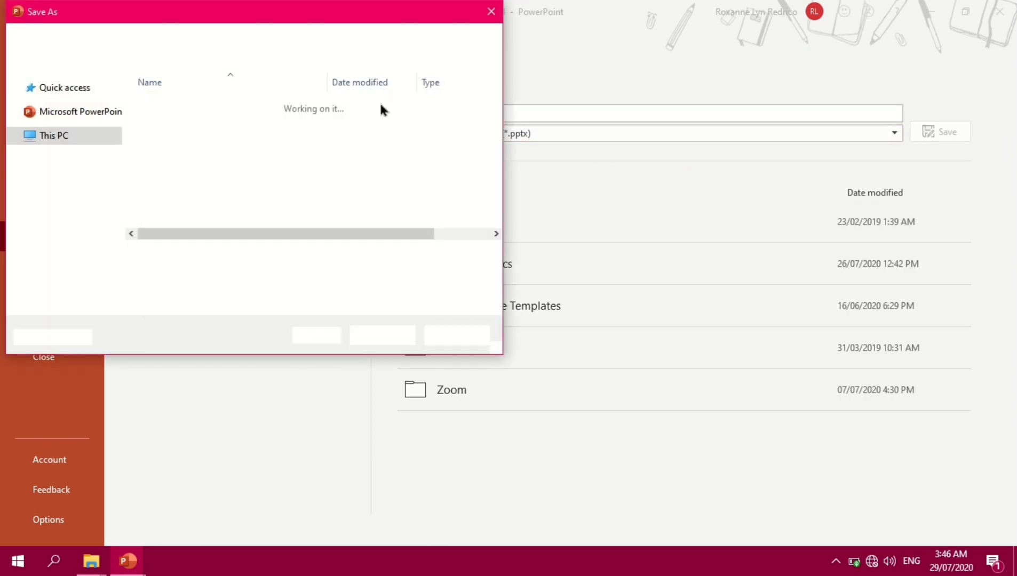
{"action": "left_click", "coordinate": [74, 124]}
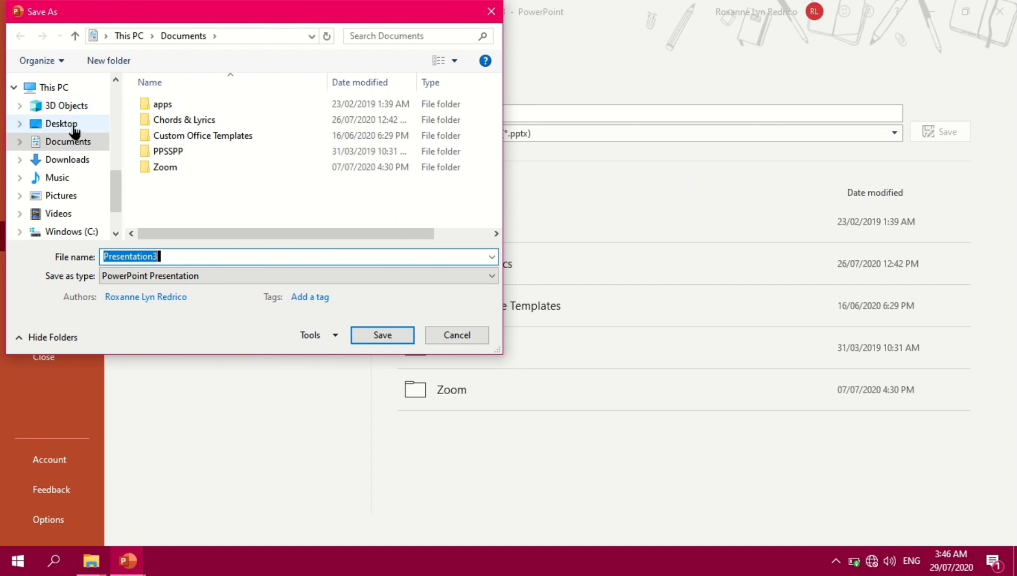
{"action": "left_click", "coordinate": [364, 337]}
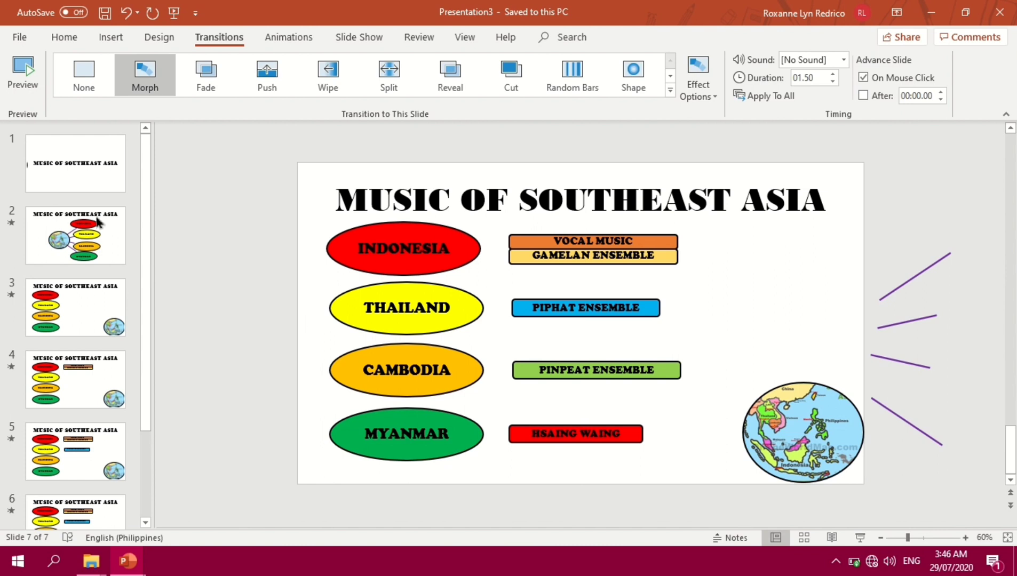
Step: Export the deck as an MPEG-4 Video (*.mp4) file named LESSON 1
{"action": "left_click", "coordinate": [20, 37]}
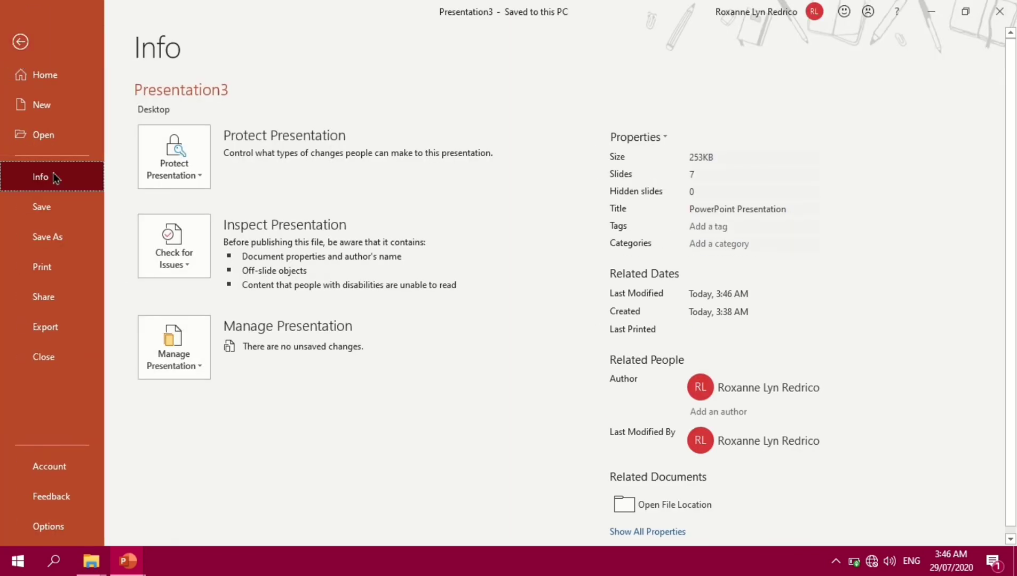
{"action": "left_click", "coordinate": [78, 243]}
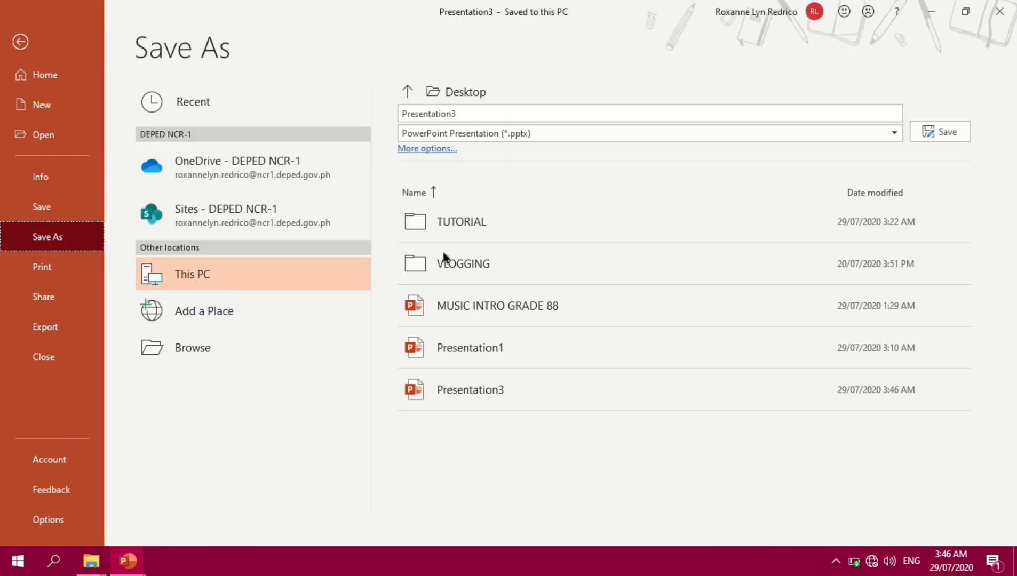
{"action": "left_click", "coordinate": [850, 138]}
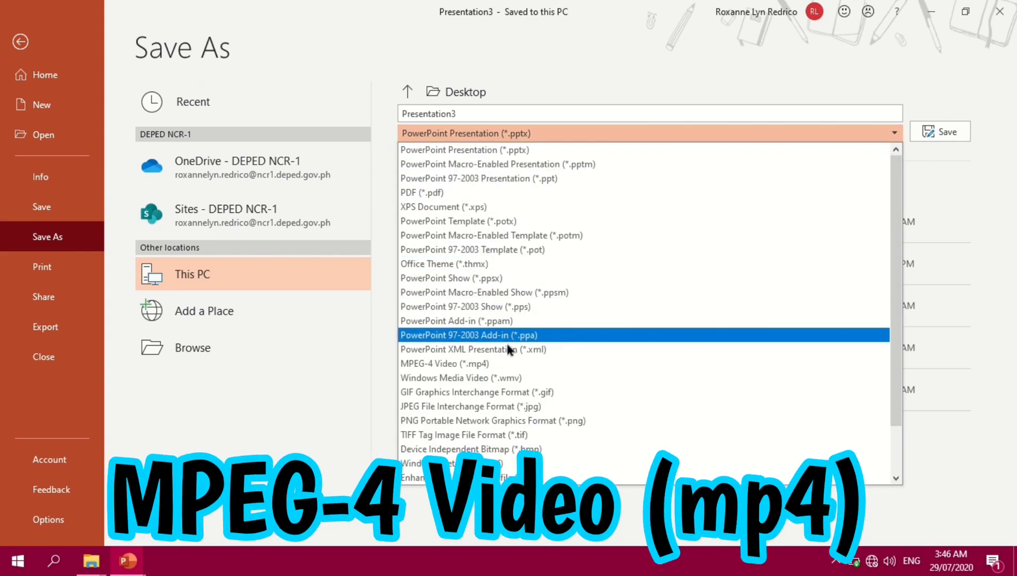
{"action": "left_click", "coordinate": [501, 363]}
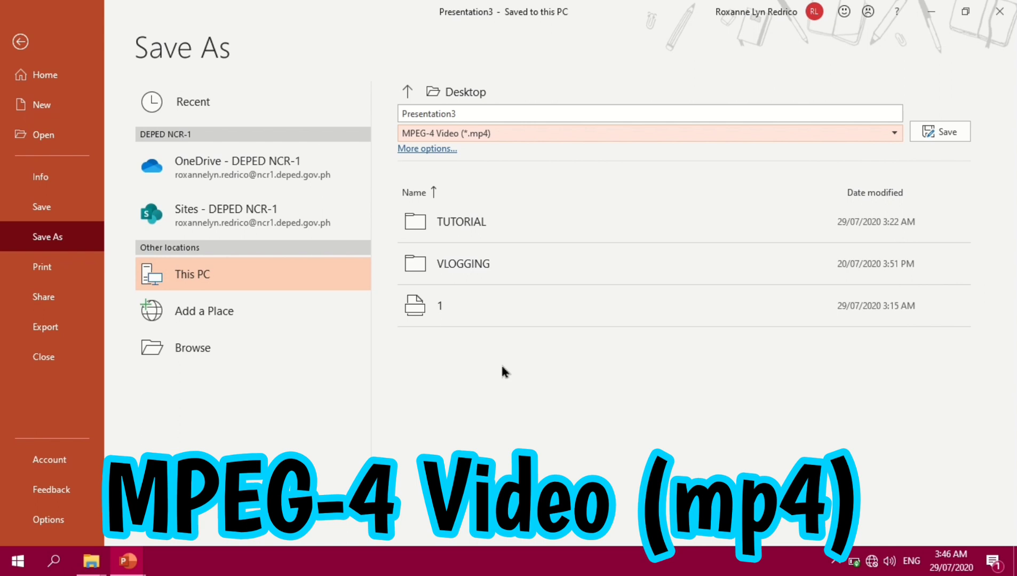
{"action": "left_click", "coordinate": [479, 118]}
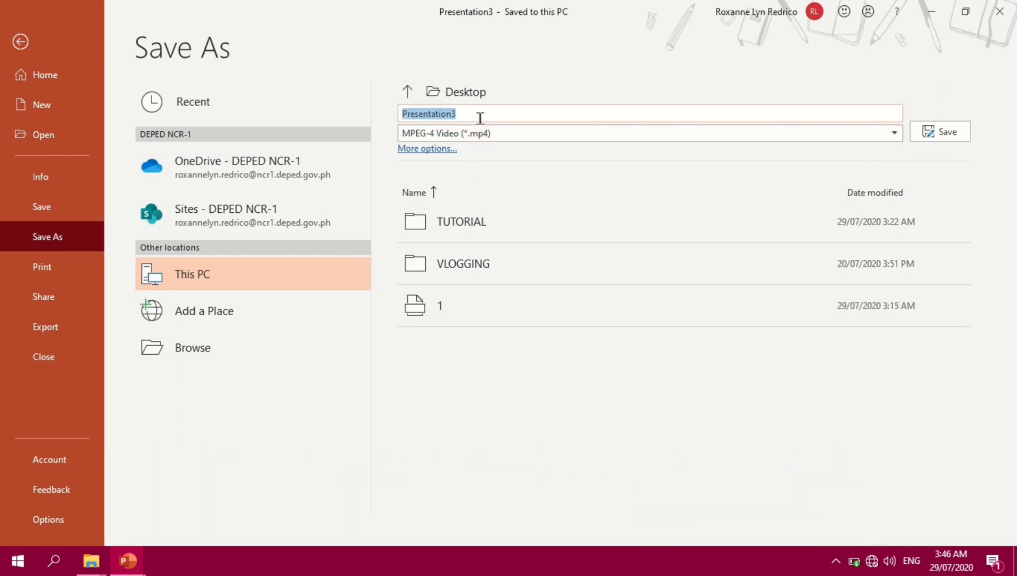
{"action": "type", "text": "LESSON 1"}
{"action": "left_click", "coordinate": [944, 131]}
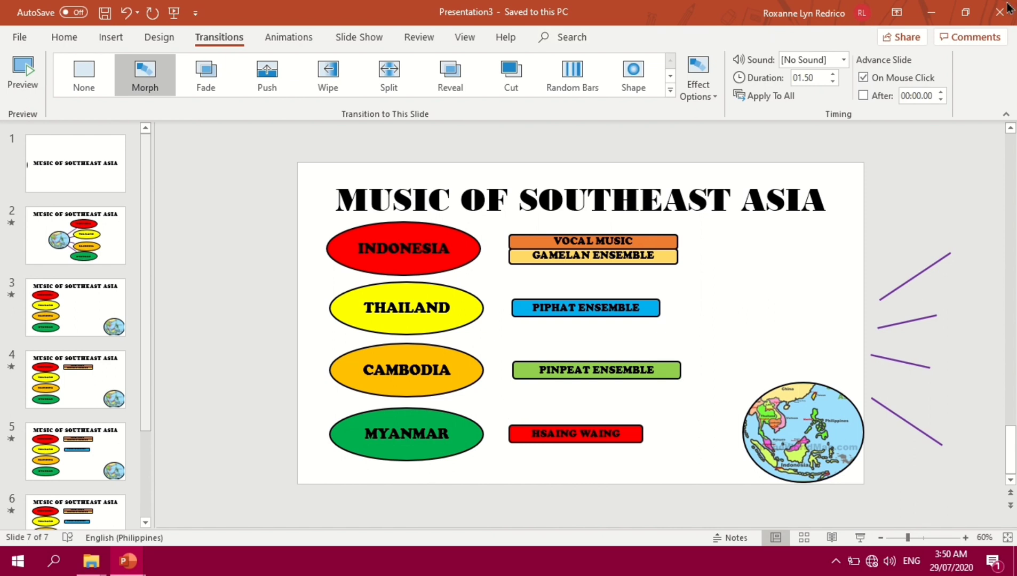
{"action": "left_click", "coordinate": [931, 14]}
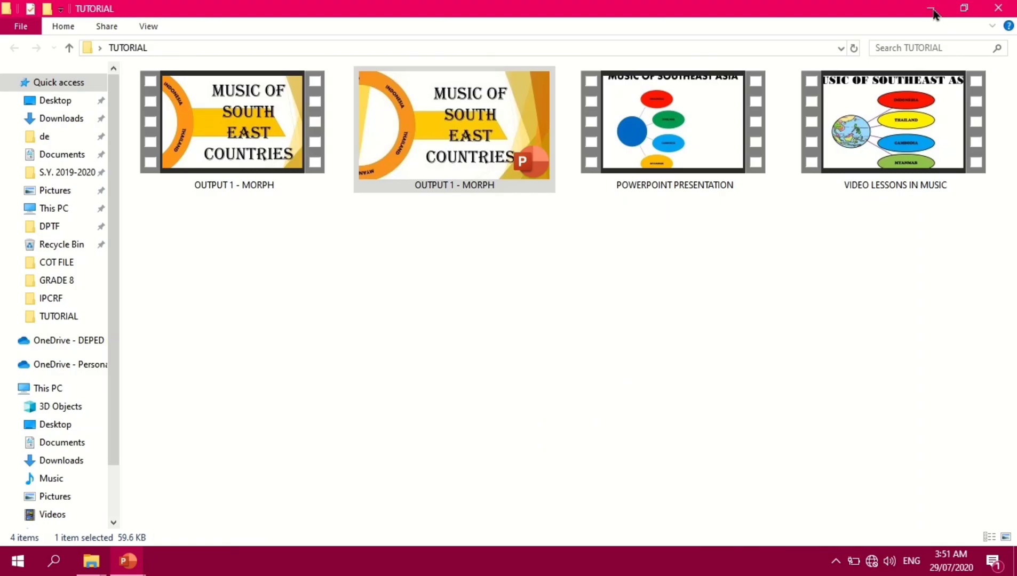
Step: Play the LESSON 1 video from the desktop, then close the player
{"action": "left_click", "coordinate": [944, 8]}
{"action": "left_click", "coordinate": [33, 400]}
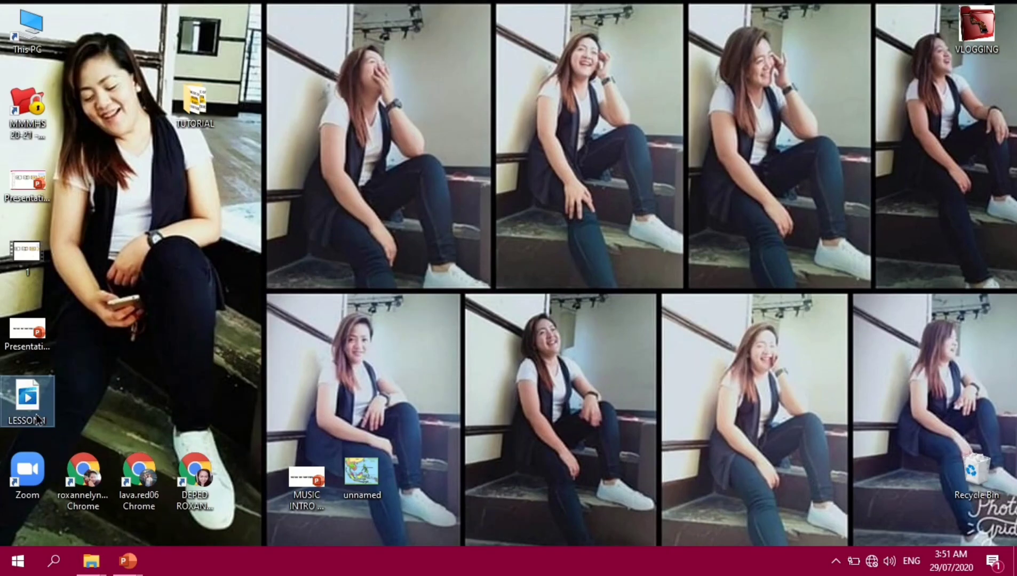
{"action": "double_click", "coordinate": [38, 418]}
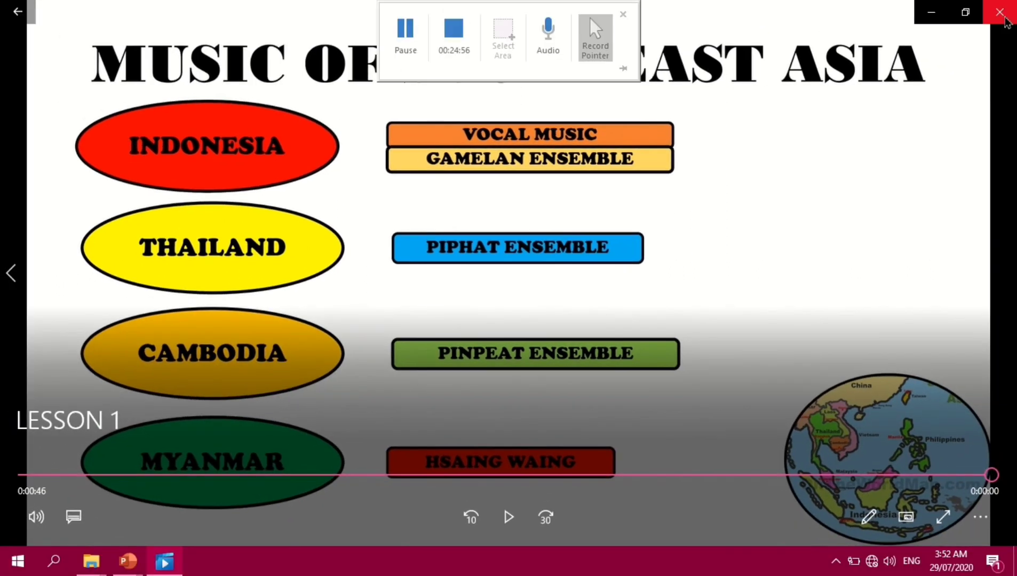
{"action": "left_click", "coordinate": [1007, 18]}
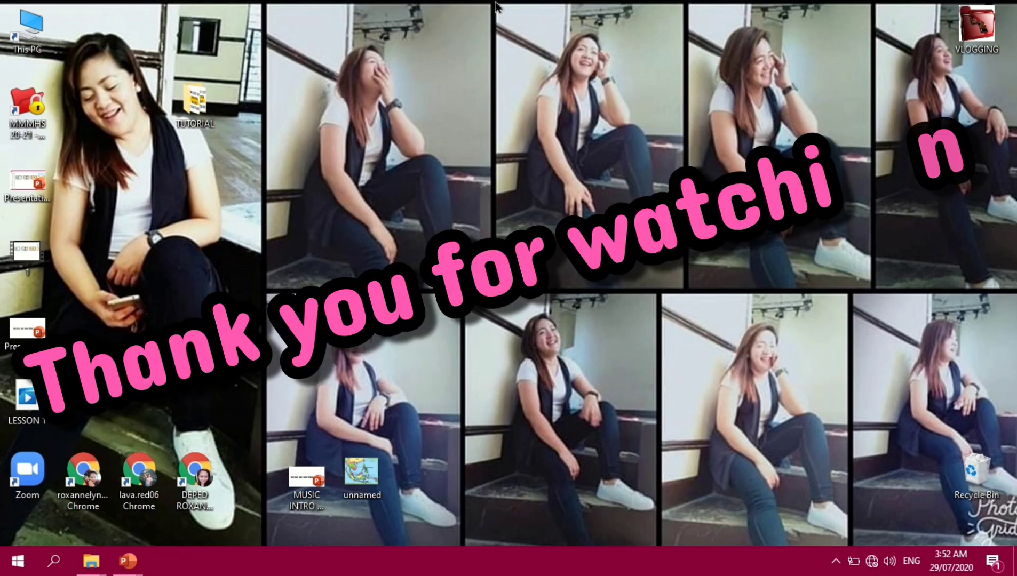